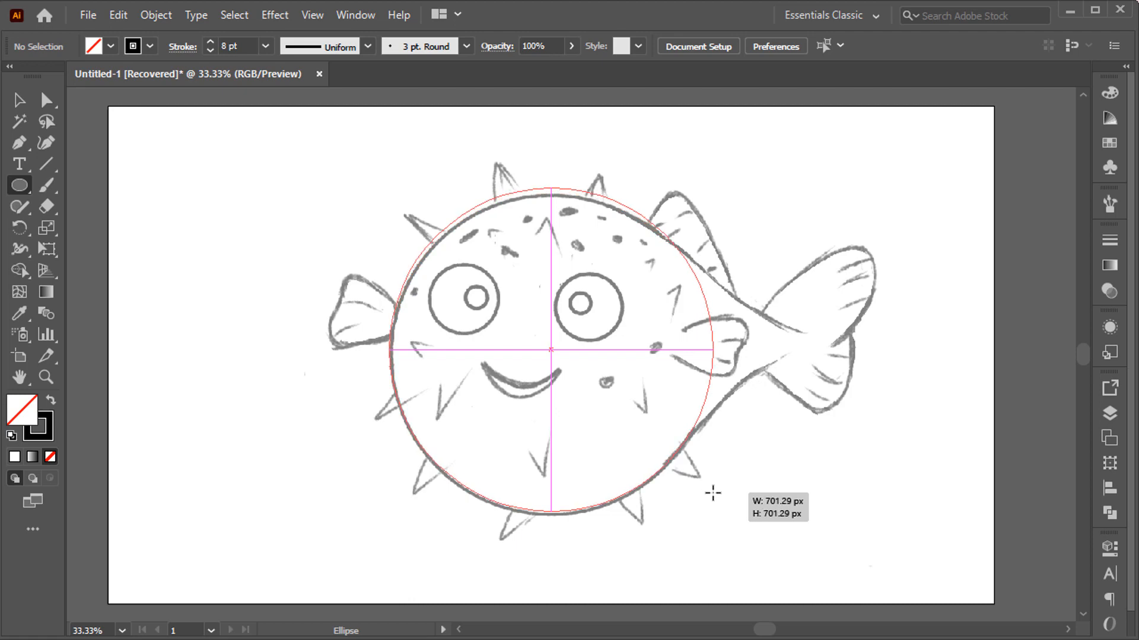
# Move and scale the circle so it matches the sketched outline of the fish's round body.
pyautogui.press('v')
pyautogui.moveTo(549, 350); pyautogui.dragTo(556, 351)
pyautogui.moveTo(722, 185); pyautogui.dragTo(713, 194)
pyautogui.click(750, 240)
# Cut the body circle at the dorsal fin and at the lower tail junction with Scissors, and delete the tail-side arc.
pyautogui.press('c')
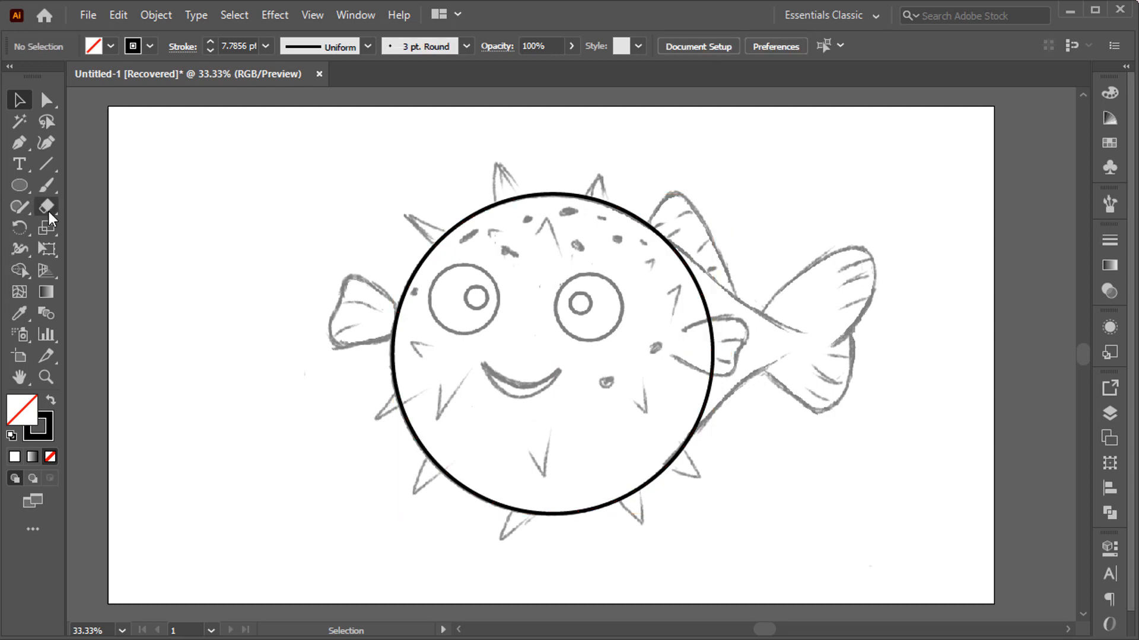
pyautogui.click(648, 225)
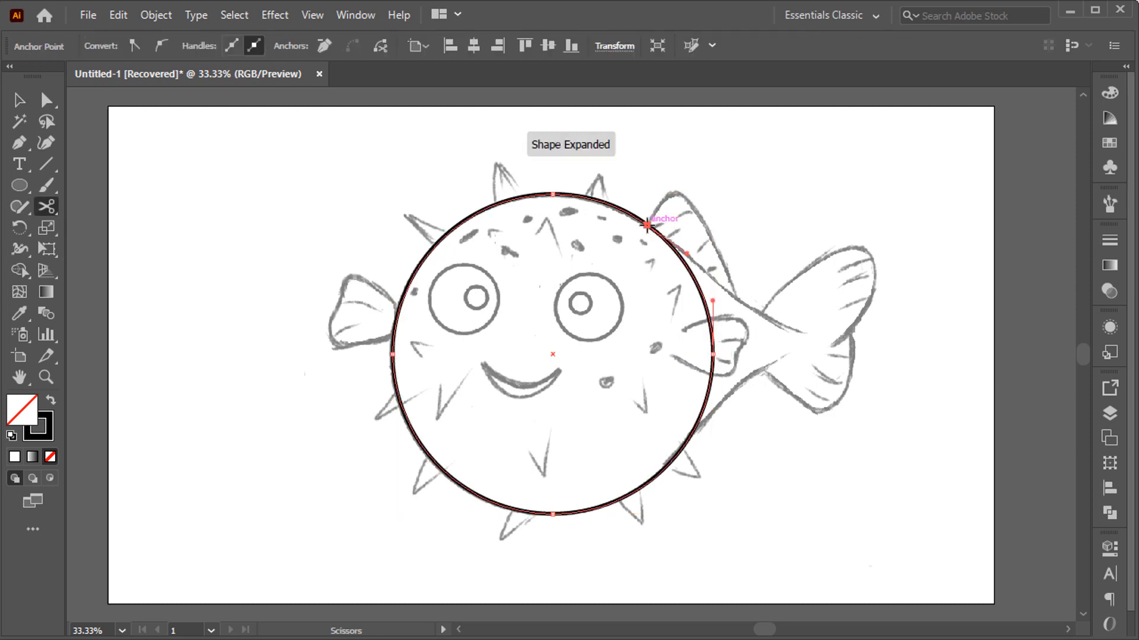
pyautogui.click(685, 444)
pyautogui.press('v')
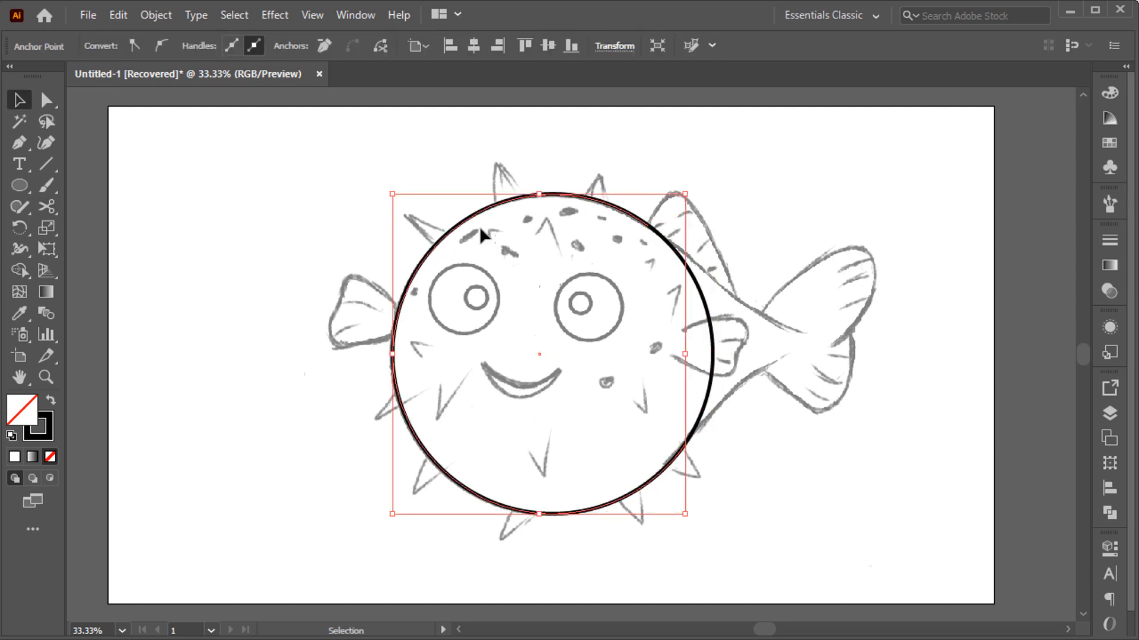
pyautogui.click(711, 320)
pyautogui.press('Delete')
# Trace the upper and lower curves tapering toward the tail with the Pen tool, continuing from both cut ends of the body.
pyautogui.click(21, 145)
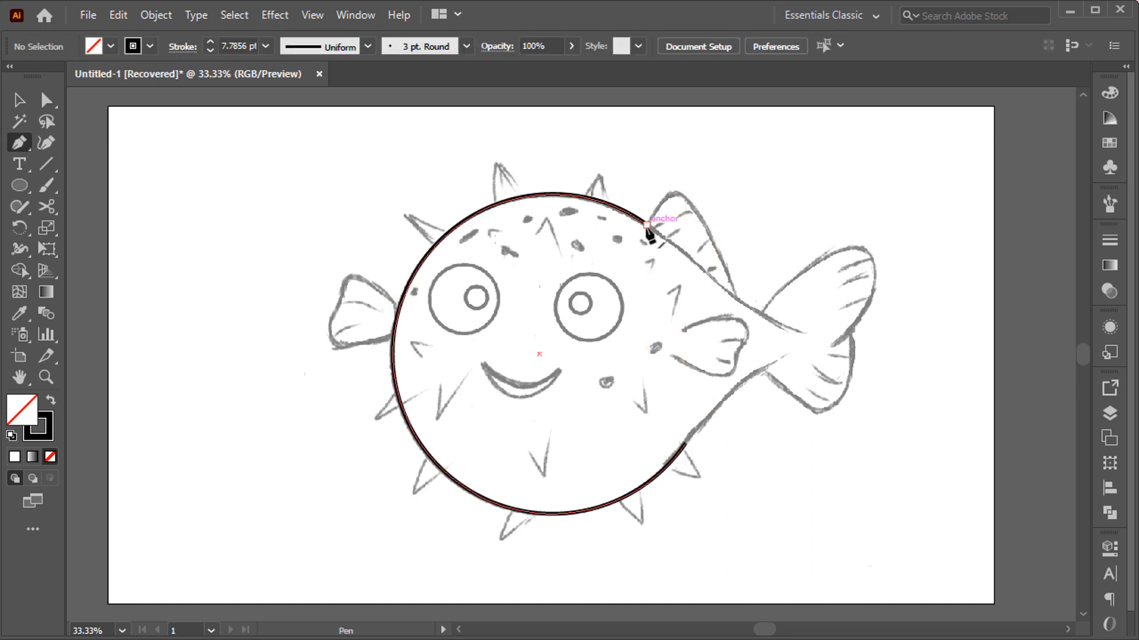
pyautogui.click(647, 225)
pyautogui.click(657, 235)
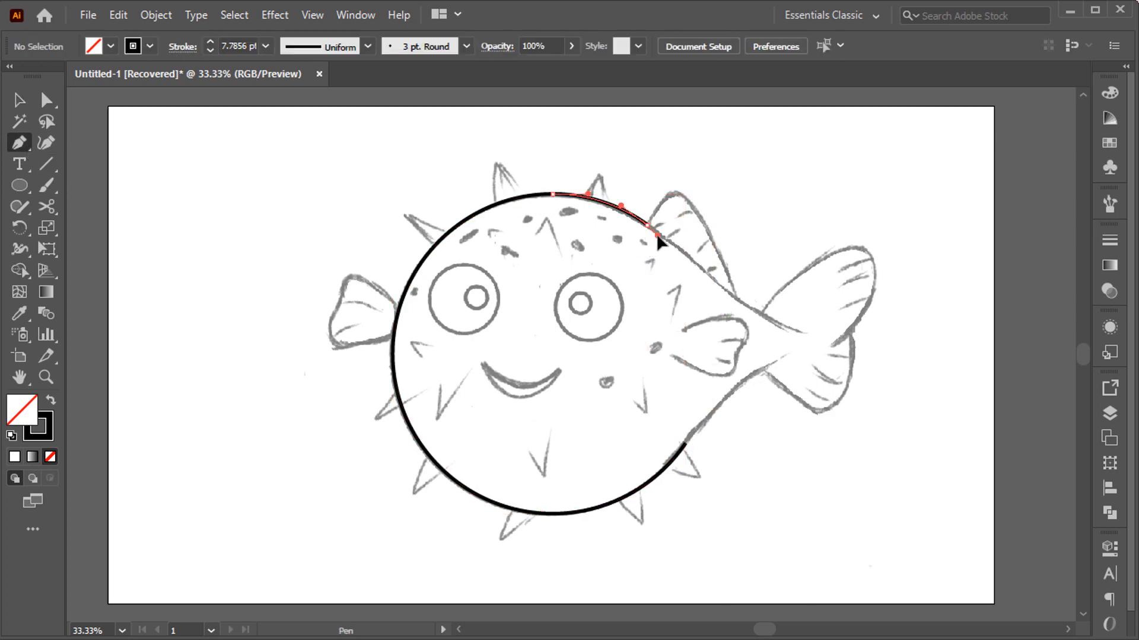
pyautogui.click(717, 282)
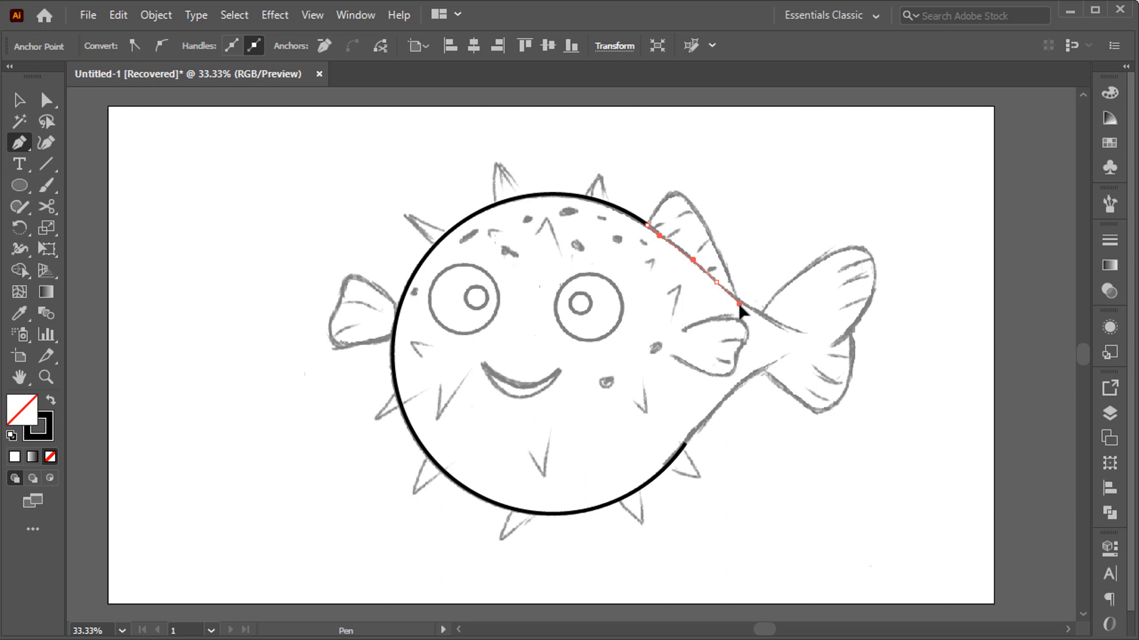
pyautogui.moveTo(739, 303); pyautogui.dragTo(740, 304)
pyautogui.moveTo(800, 330); pyautogui.dragTo(803, 356)
pyautogui.keyDown('ctrl'); pyautogui.click(817, 312); pyautogui.keyUp('ctrl')
pyautogui.click(685, 443)
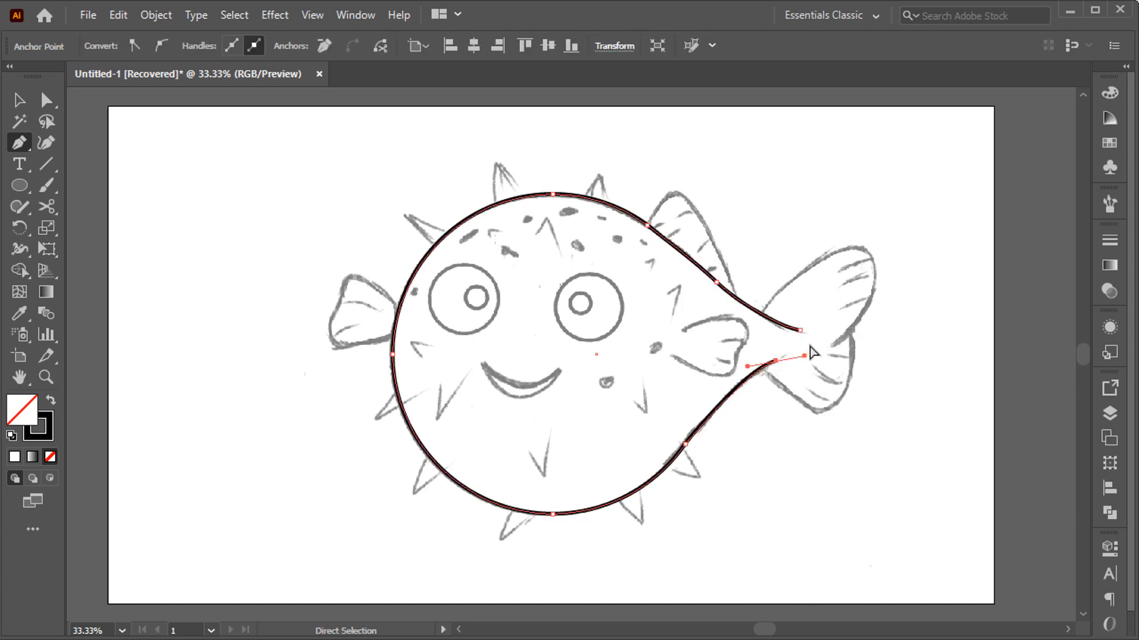
pyautogui.keyDown('ctrl'); pyautogui.click(811, 352); pyautogui.keyUp('ctrl')
# Adjust the anchor handles where the body outline meets the dorsal fin to smooth the curve along the sketch.
pyautogui.click(648, 224)
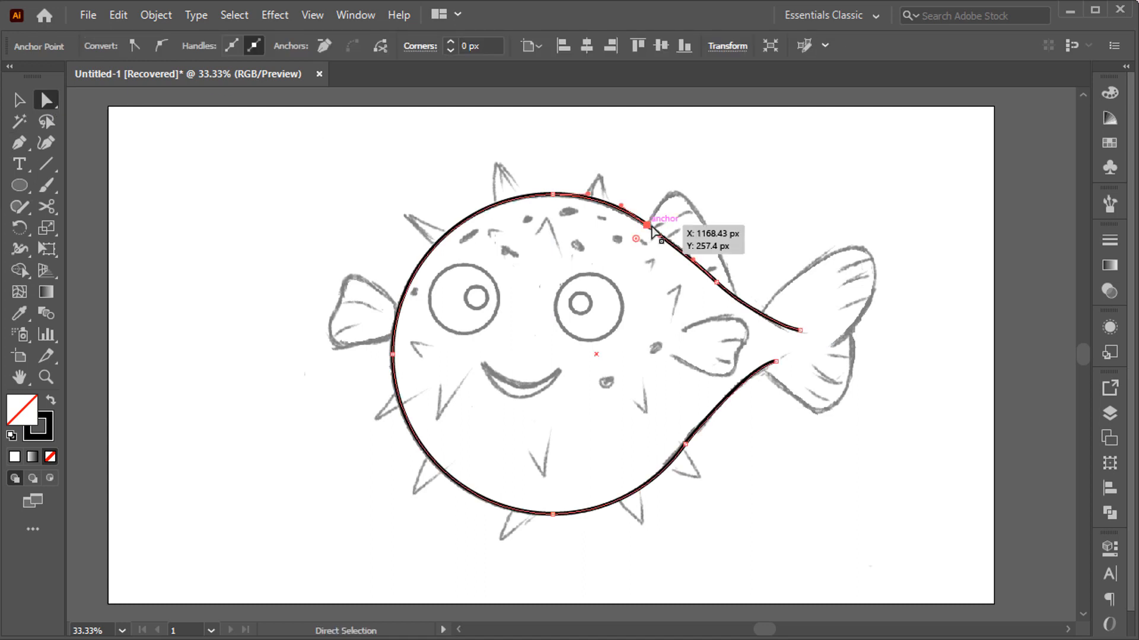
pyautogui.moveTo(576, 355); pyautogui.dragTo(848, 556)
pyautogui.moveTo(581, 239); pyautogui.dragTo(581, 240)
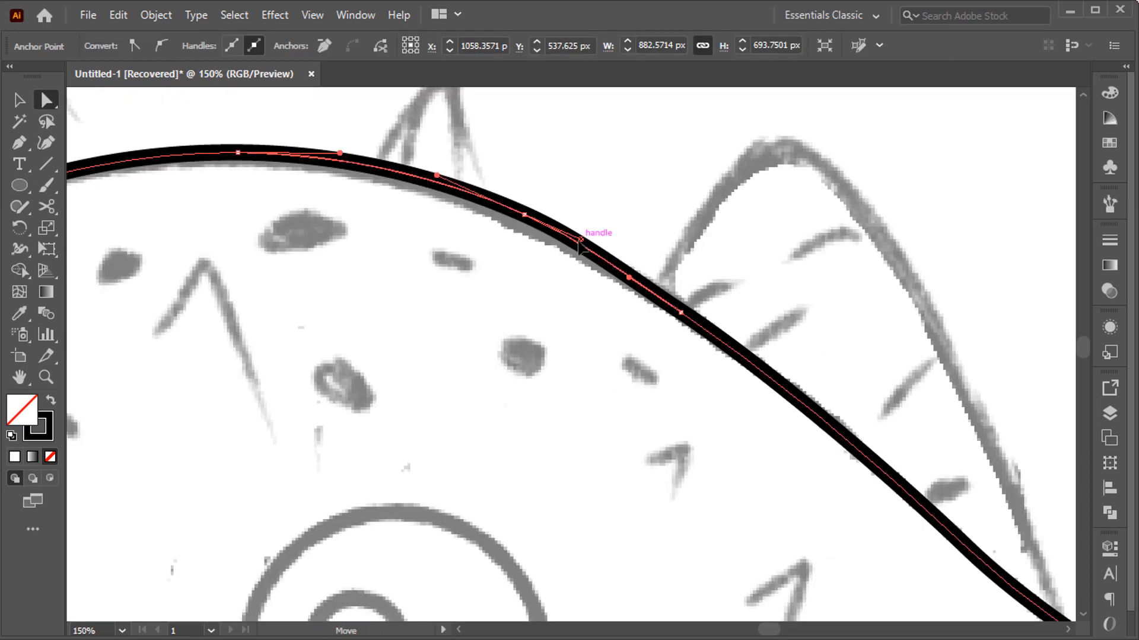
pyautogui.moveTo(634, 279); pyautogui.dragTo(635, 280)
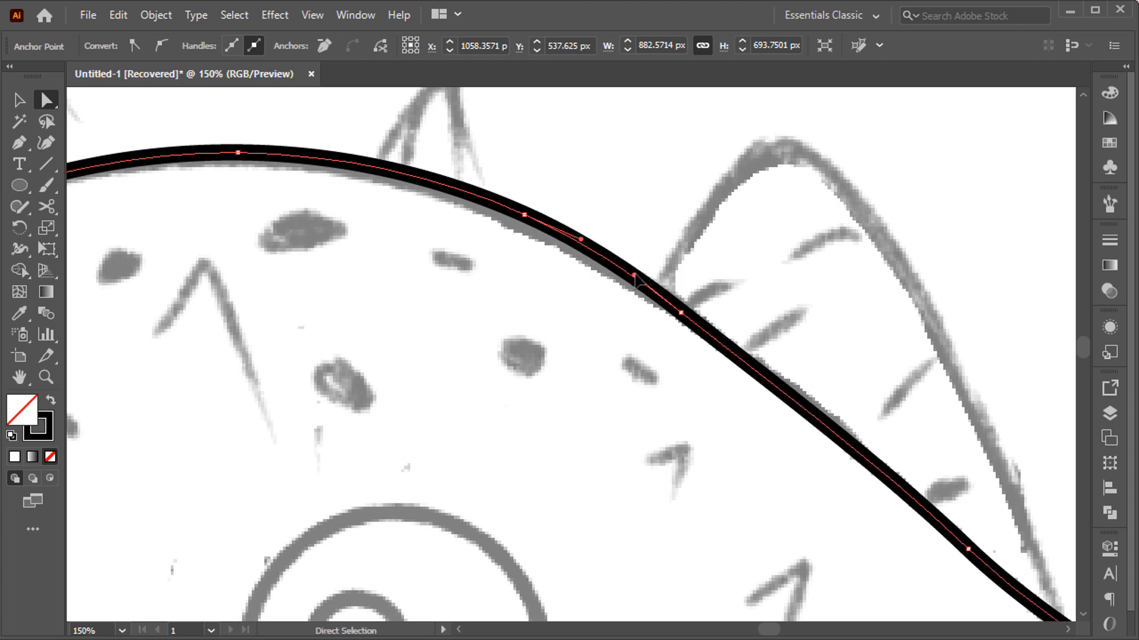
pyautogui.click(693, 280)
# Trace the upper tail lobe as a curved Pen path from the upper body line around to the inner tail notch.
pyautogui.hotkey('ctrl', '0')
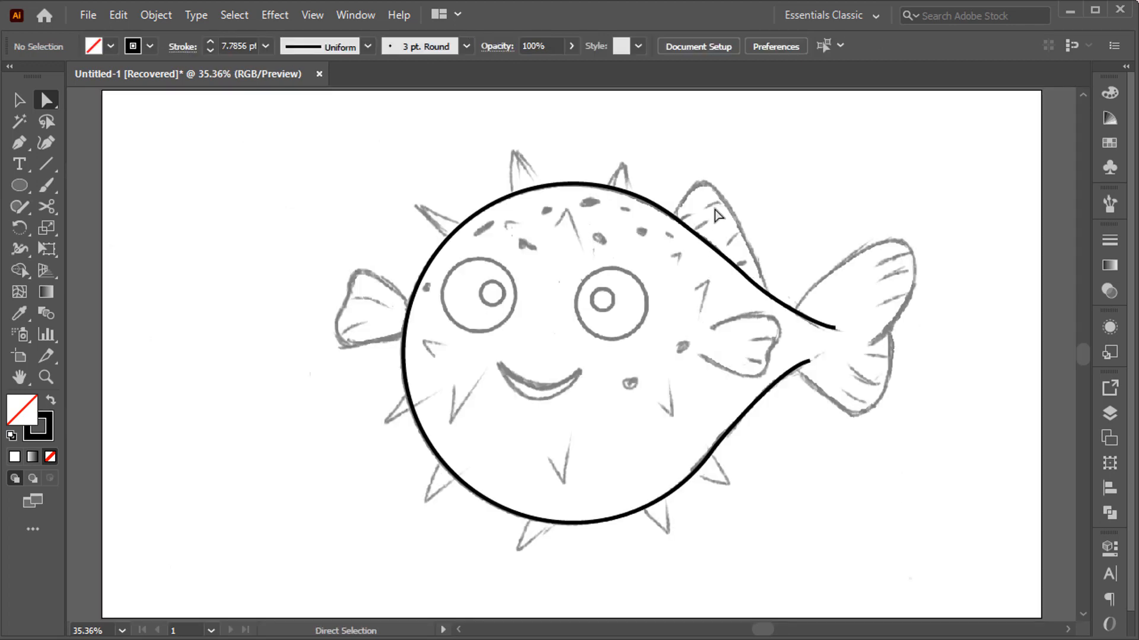
pyautogui.scroll(2, 872, 325)
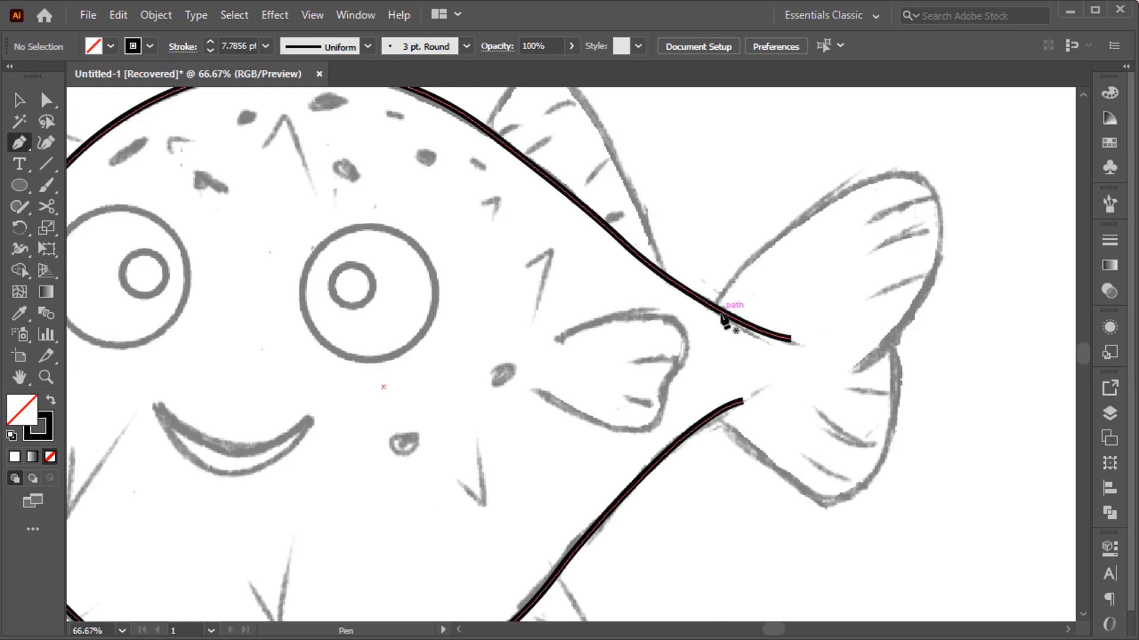
pyautogui.click(713, 307)
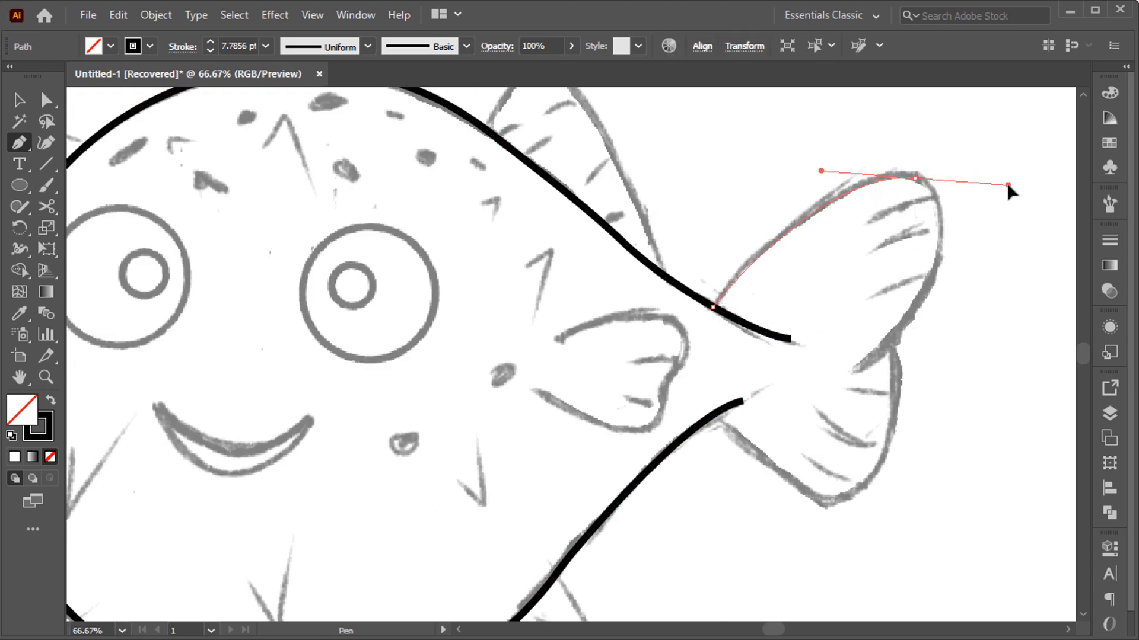
pyautogui.moveTo(970, 183); pyautogui.dragTo(970, 183)
pyautogui.moveTo(893, 348)
pyautogui.mouseDown()
pyautogui.moveTo(902, 342)
pyautogui.moveTo(830, 386)
pyautogui.mouseUp()
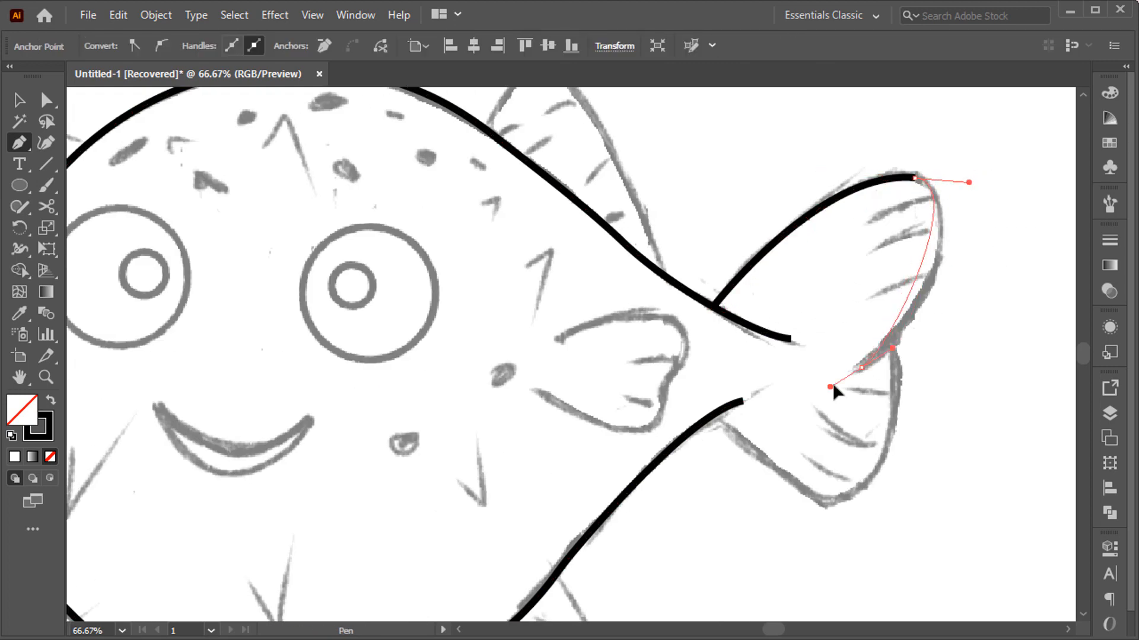
pyautogui.keyDown('ctrl'); pyautogui.click(902, 355); pyautogui.keyUp('ctrl')
# Trace the lower tail lobe with the Pen tool from the upper lobe's edge to the lower body line.
pyautogui.click(890, 343)
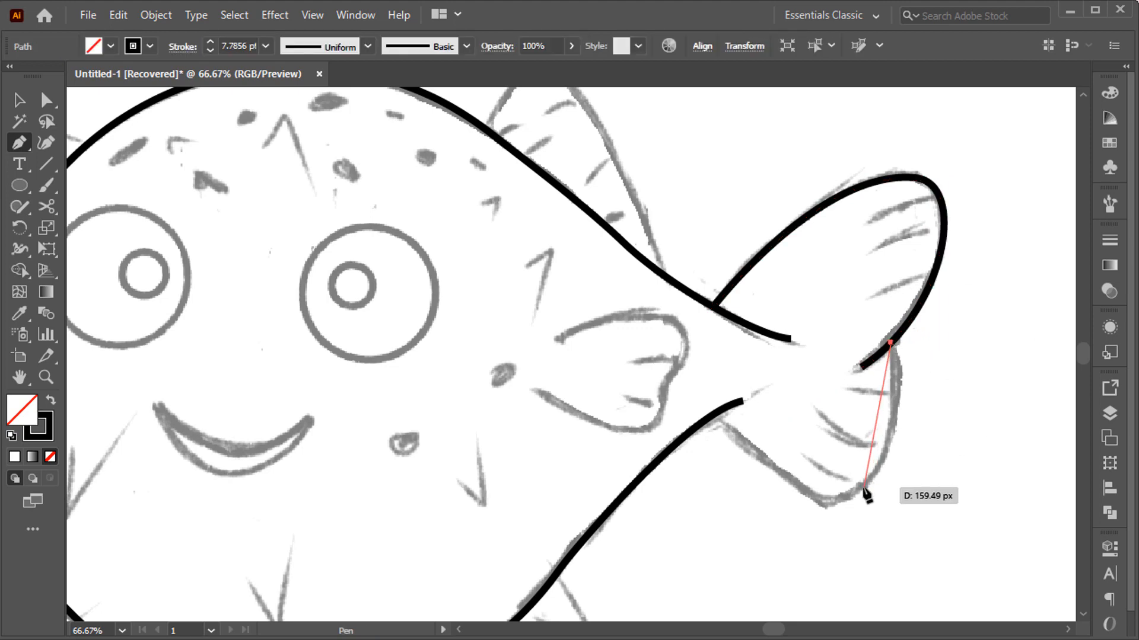
pyautogui.moveTo(845, 505); pyautogui.dragTo(795, 486)
pyautogui.click(714, 417)
pyautogui.keyDown('ctrl'); pyautogui.click(784, 432); pyautogui.keyUp('ctrl')
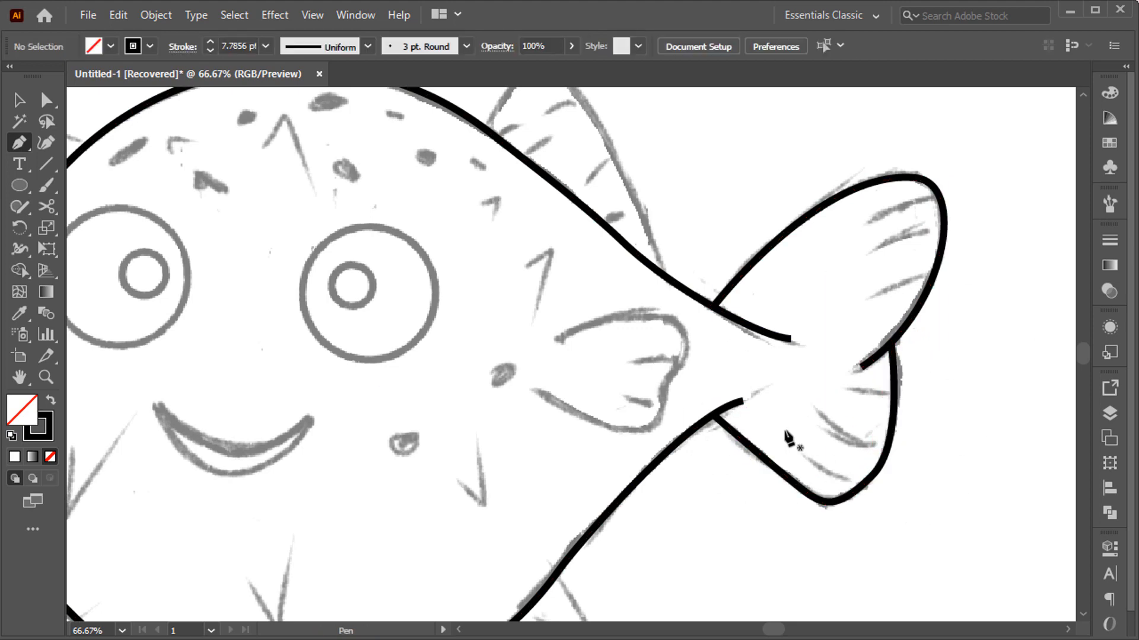
# Refine the anchors and handles at the lower tail lobe's rounded tip to follow the sketch.
pyautogui.press('a')
pyautogui.click(829, 505)
pyautogui.click(872, 475)
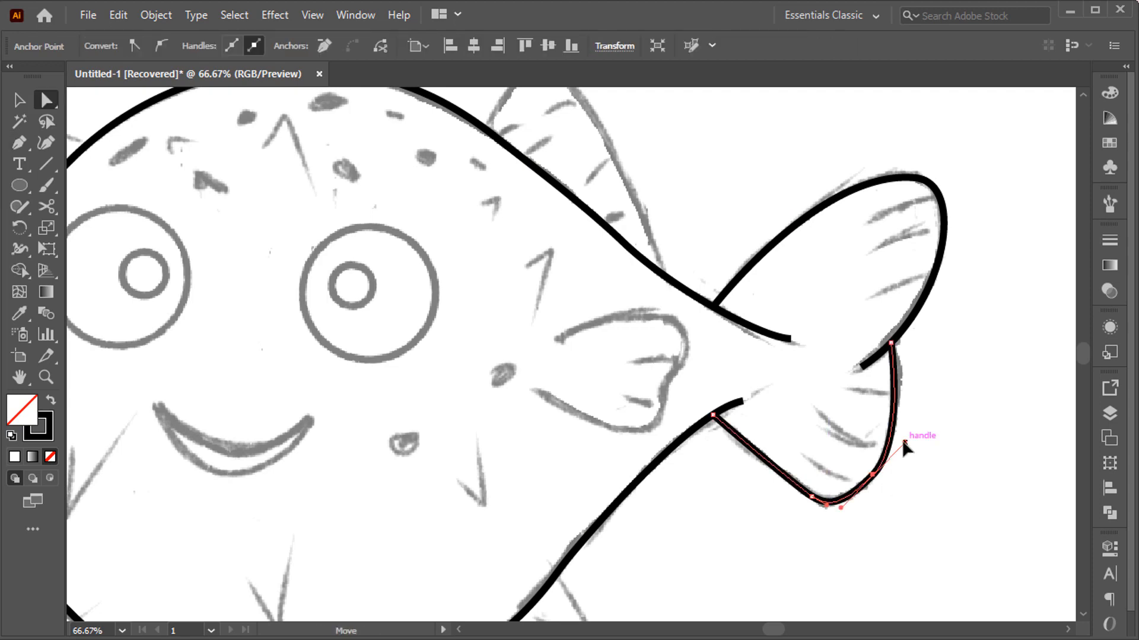
pyautogui.click(754, 421)
# Trace the side fin left of the body as a curved Pen path starting and ending on the body outline.
pyautogui.hotkey('ctrl', '-')
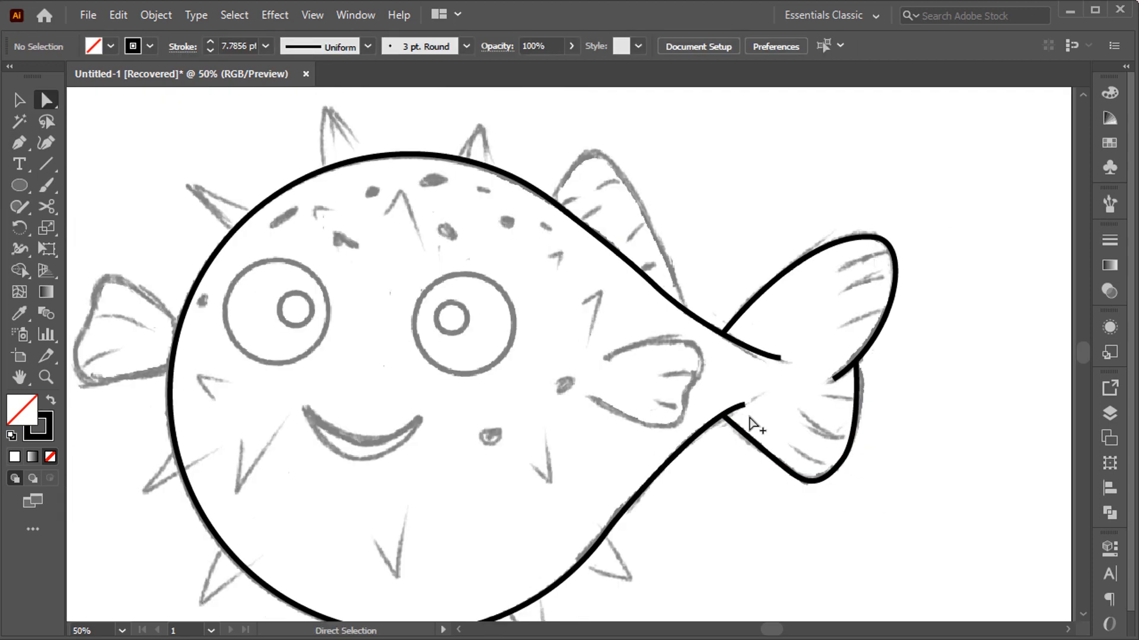
pyautogui.scroll(-1, 385, 330)
pyautogui.scroll(3, 384, 330)
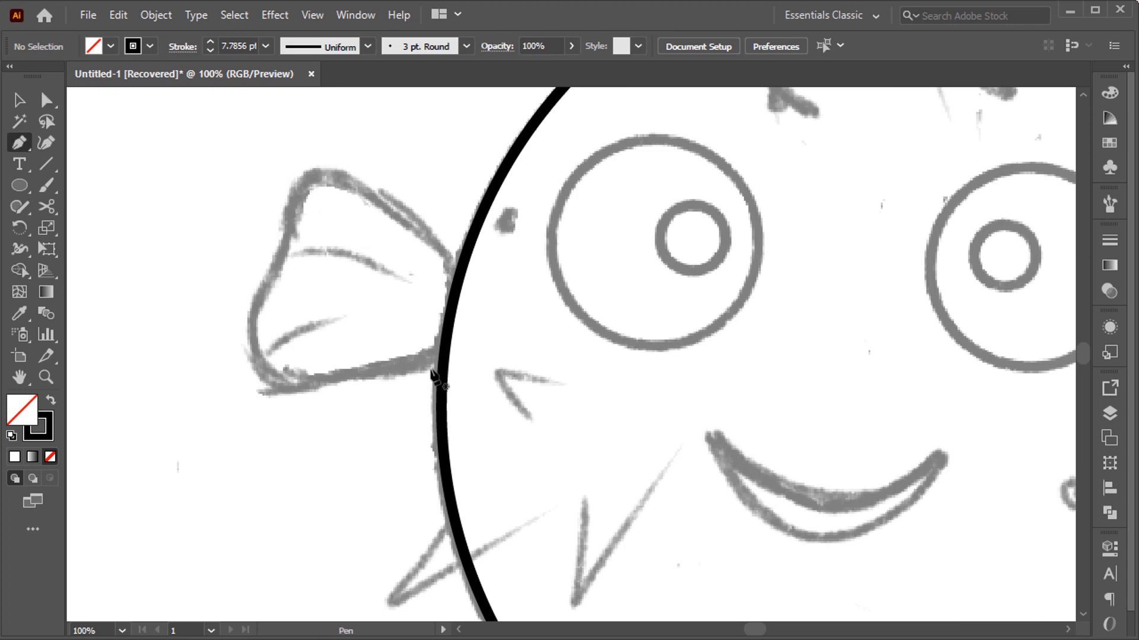
pyautogui.click(442, 353)
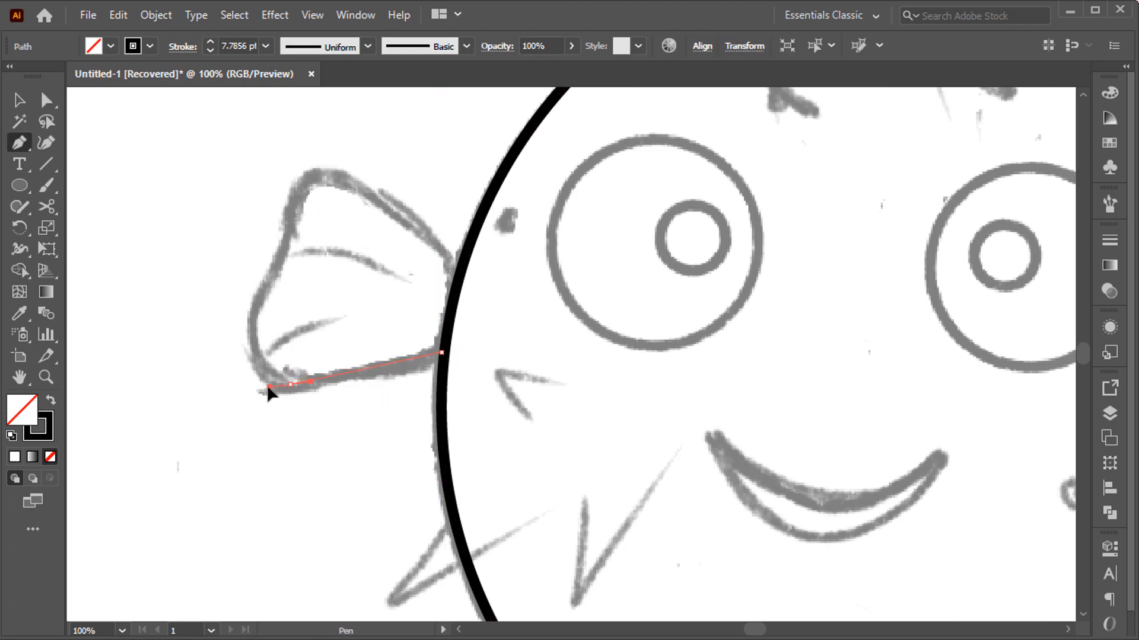
pyautogui.moveTo(268, 387); pyautogui.dragTo(269, 386)
pyautogui.moveTo(287, 249); pyautogui.dragTo(287, 250)
pyautogui.moveTo(288, 240)
pyautogui.mouseDown()
pyautogui.moveTo(300, 214)
pyautogui.moveTo(286, 245)
pyautogui.moveTo(293, 220)
pyautogui.mouseUp()
pyautogui.moveTo(328, 178); pyautogui.dragTo(353, 177)
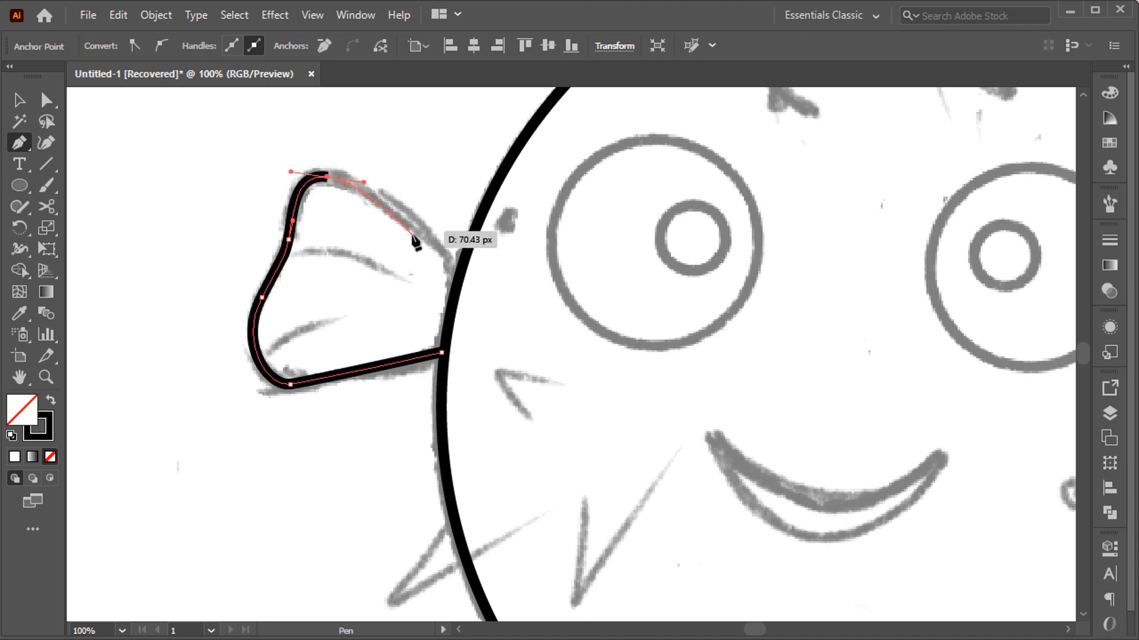
pyautogui.click(457, 272)
pyautogui.keyDown('ctrl'); pyautogui.click(519, 293); pyautogui.keyUp('ctrl')
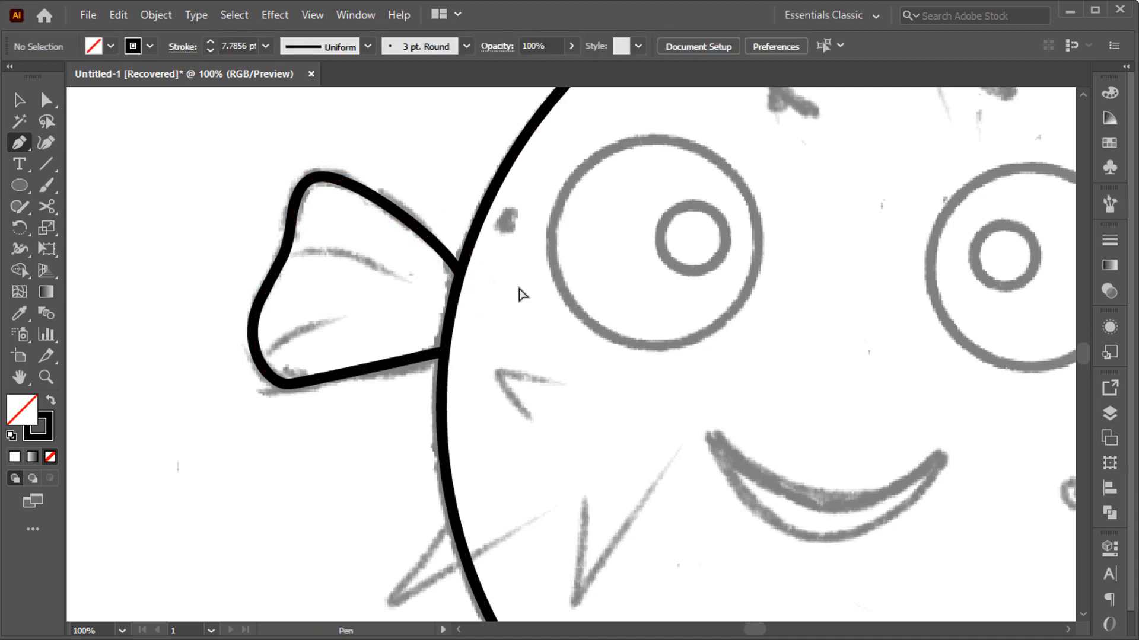
# Trace the dorsal fin with the Pen tool, from its front base over the tip and back to the body line.
pyautogui.hotkey('ctrl', '0')
pyautogui.scroll(4, 670, 259)
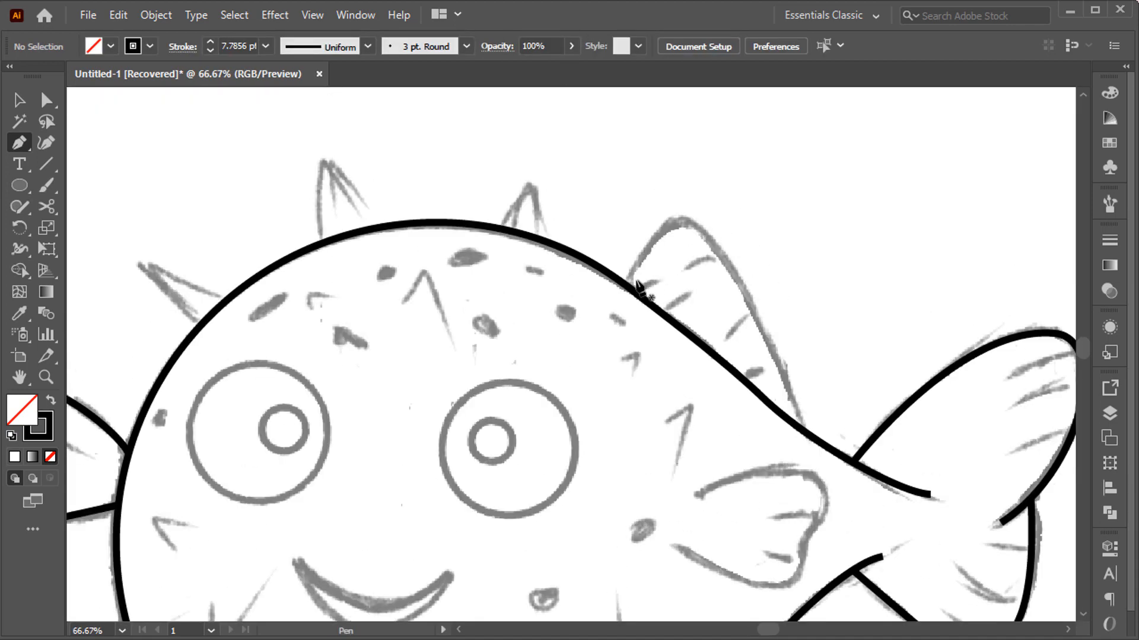
pyautogui.click(605, 319)
pyautogui.moveTo(704, 211); pyautogui.dragTo(706, 212)
pyautogui.moveTo(792, 361); pyautogui.dragTo(796, 371)
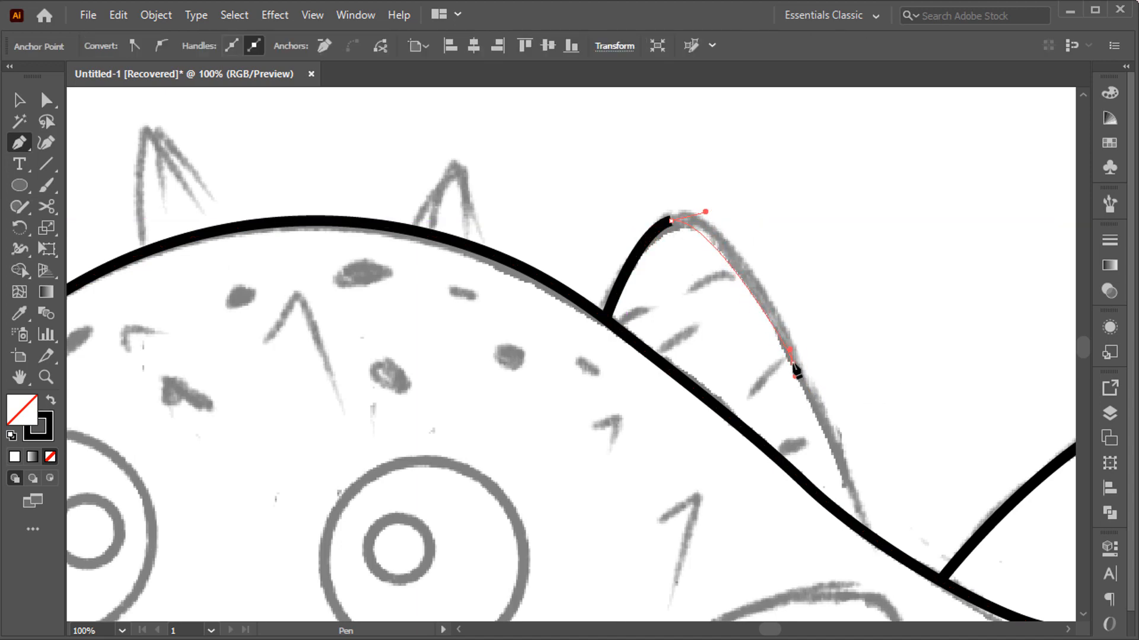
pyautogui.moveTo(832, 450); pyautogui.dragTo(832, 452)
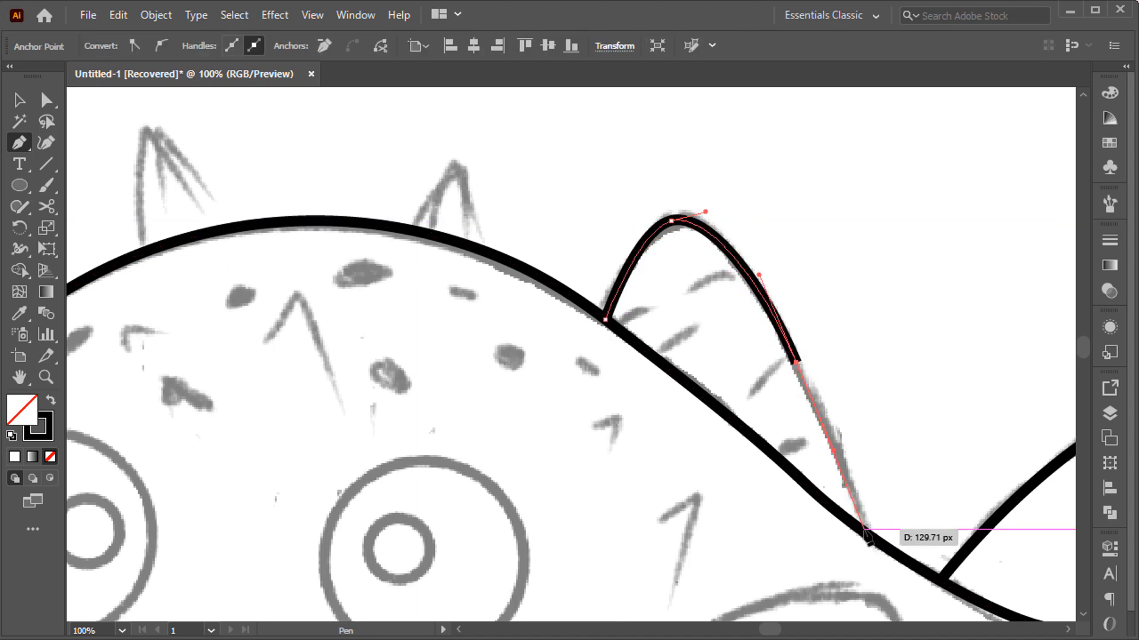
pyautogui.click(864, 529)
pyautogui.keyDown('ctrl'); pyautogui.click(873, 499); pyautogui.keyUp('ctrl')
# Trace the smiling mouth as a closed crescent-shaped Pen path.
pyautogui.hotkey('ctrl', '0')
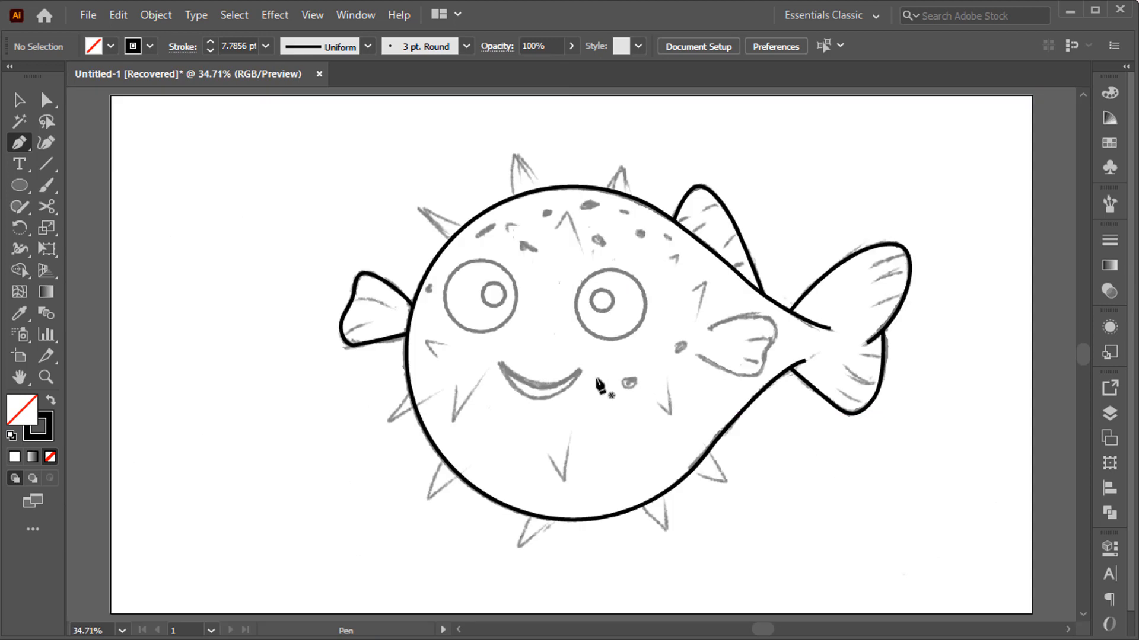
pyautogui.click(504, 370)
pyautogui.scroll(2, 519, 389)
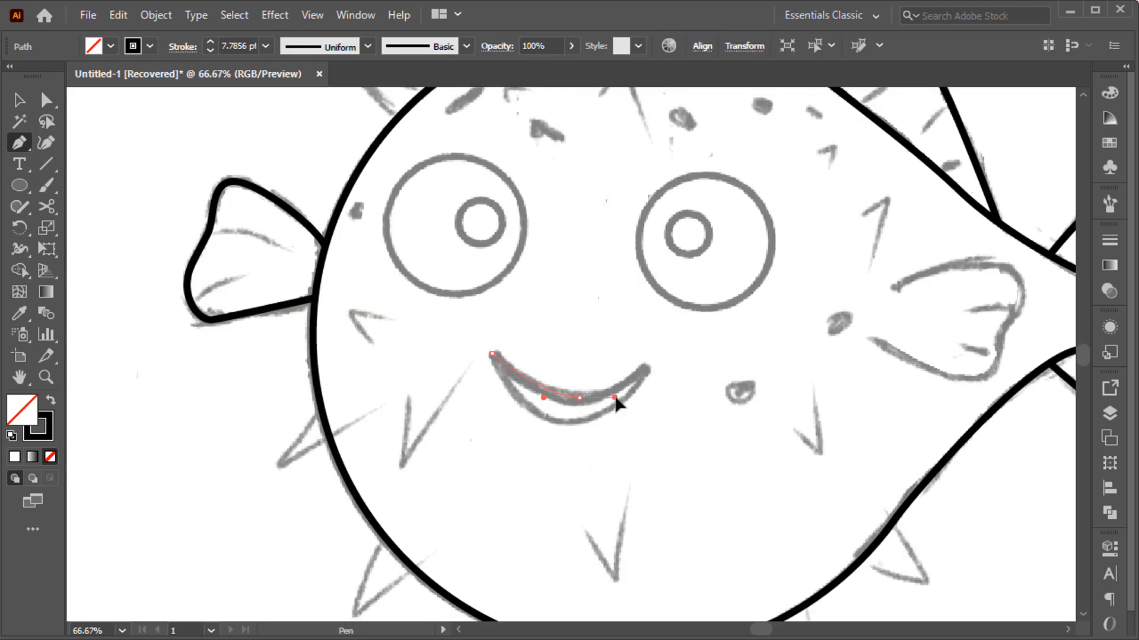
pyautogui.moveTo(616, 403); pyautogui.dragTo(659, 375)
pyautogui.moveTo(570, 420); pyautogui.dragTo(536, 418)
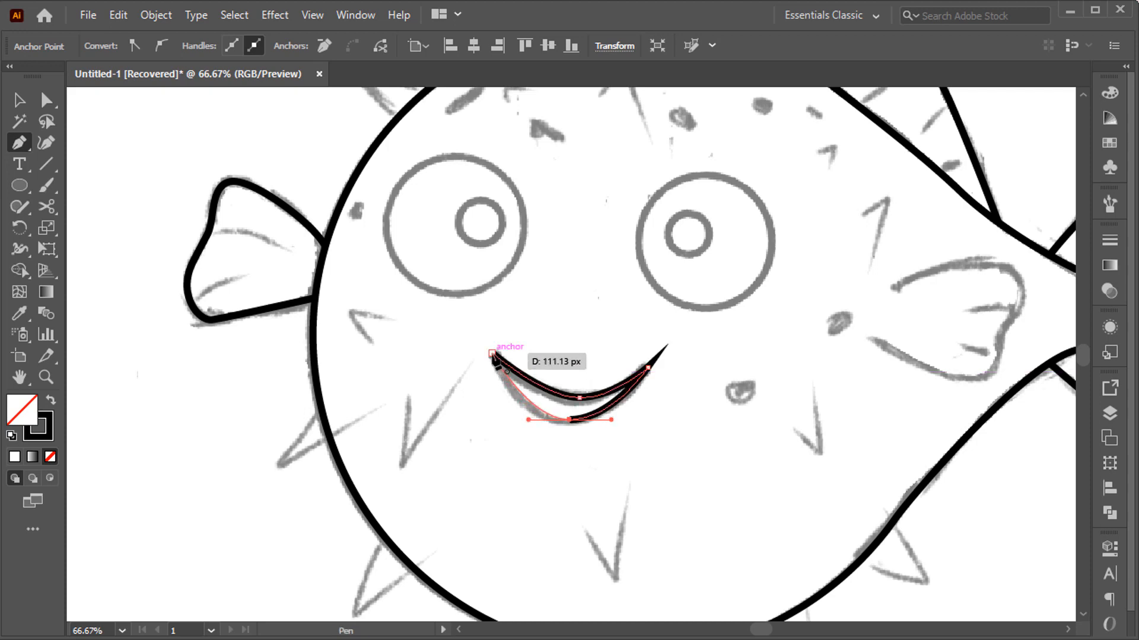
pyautogui.moveTo(492, 354); pyautogui.dragTo(482, 321)
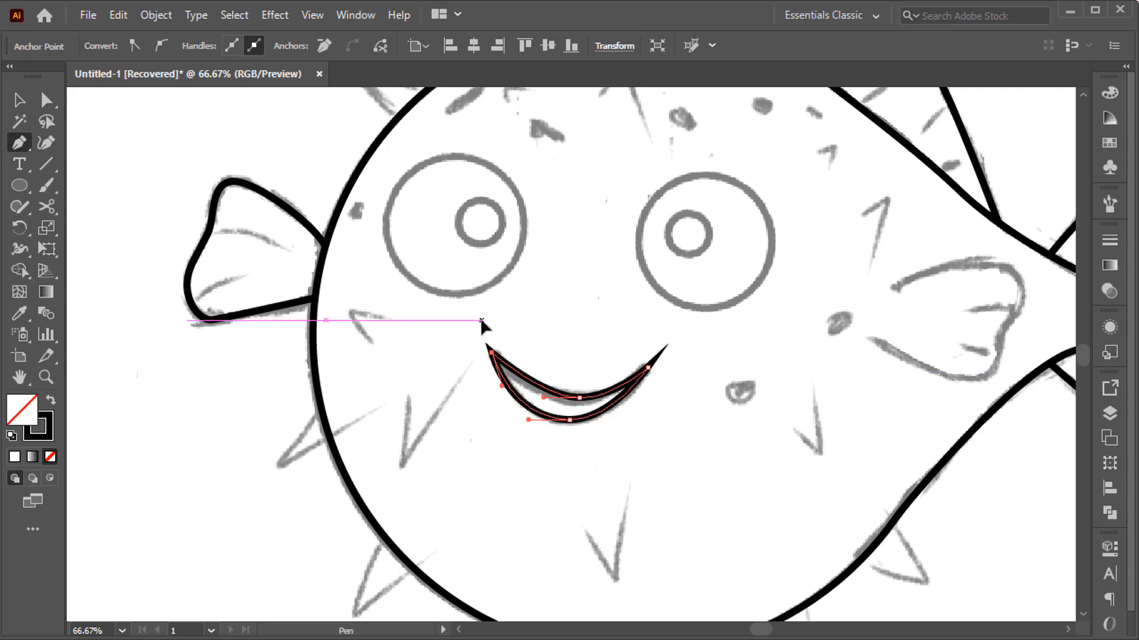
# Apply a round cap and round join to the mouth's stroke.
pyautogui.press('v')
pyautogui.click(183, 45)
pyautogui.click(80, 90)
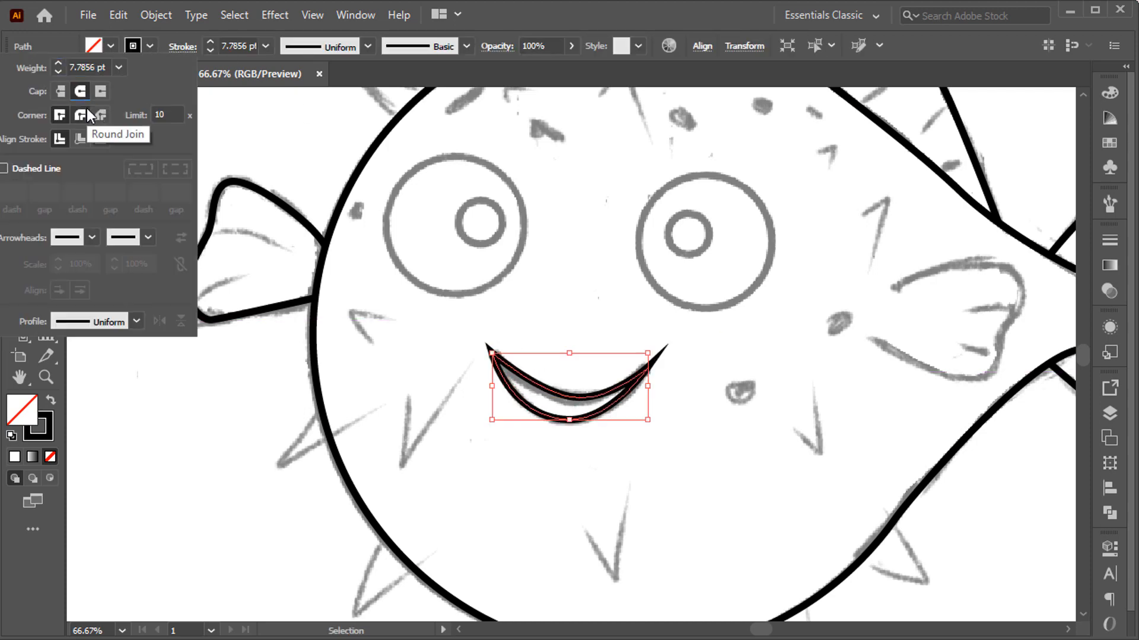
pyautogui.click(87, 114)
pyautogui.click(585, 286)
# Adjust the mouth's corner and curve anchors to refine the crescent along the sketch.
pyautogui.press('a')
pyautogui.moveTo(648, 368); pyautogui.dragTo(651, 372)
pyautogui.moveTo(570, 420); pyautogui.dragTo(573, 397)
pyautogui.click(602, 368)
# Draw circles over the left eye's sketched outline and pupil with the Ellipse tool.
pyautogui.scroll(3, 605, 363)
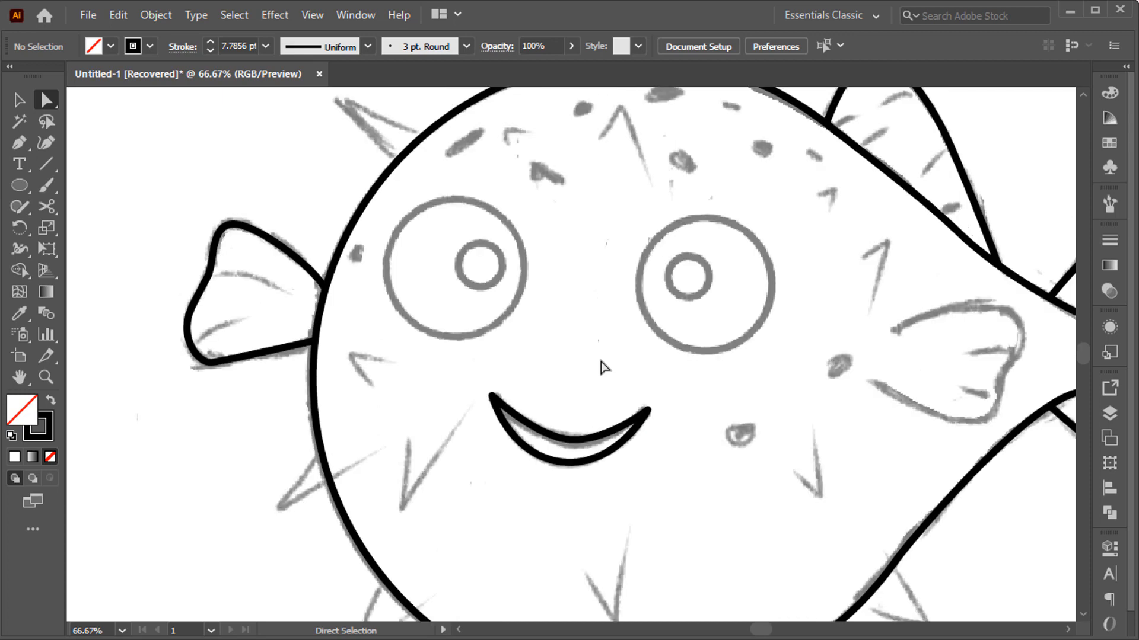
pyautogui.press('l')
pyautogui.moveTo(451, 287)
pyautogui.mouseDown()
pyautogui.moveTo(508, 325)
pyautogui.moveTo(525, 359)
pyautogui.mouseUp()
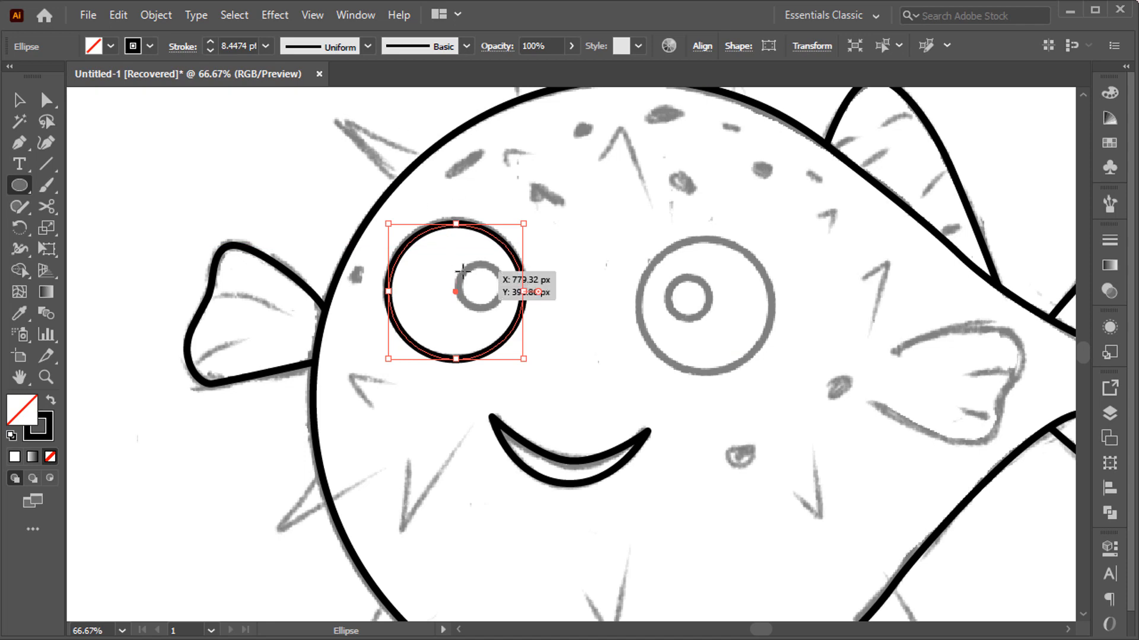
pyautogui.moveTo(463, 271)
pyautogui.mouseDown()
pyautogui.moveTo(496, 287)
pyautogui.moveTo(499, 302)
pyautogui.moveTo(760, 363)
pyautogui.mouseUp()
# Duplicate the left eye together with its pupil and place the copy over the sketched right eye.
pyautogui.press('v')
pyautogui.keyDown('shift'); pyautogui.click(508, 330); pyautogui.keyUp('shift')
pyautogui.moveTo(740, 317); pyautogui.dragTo(740, 328)
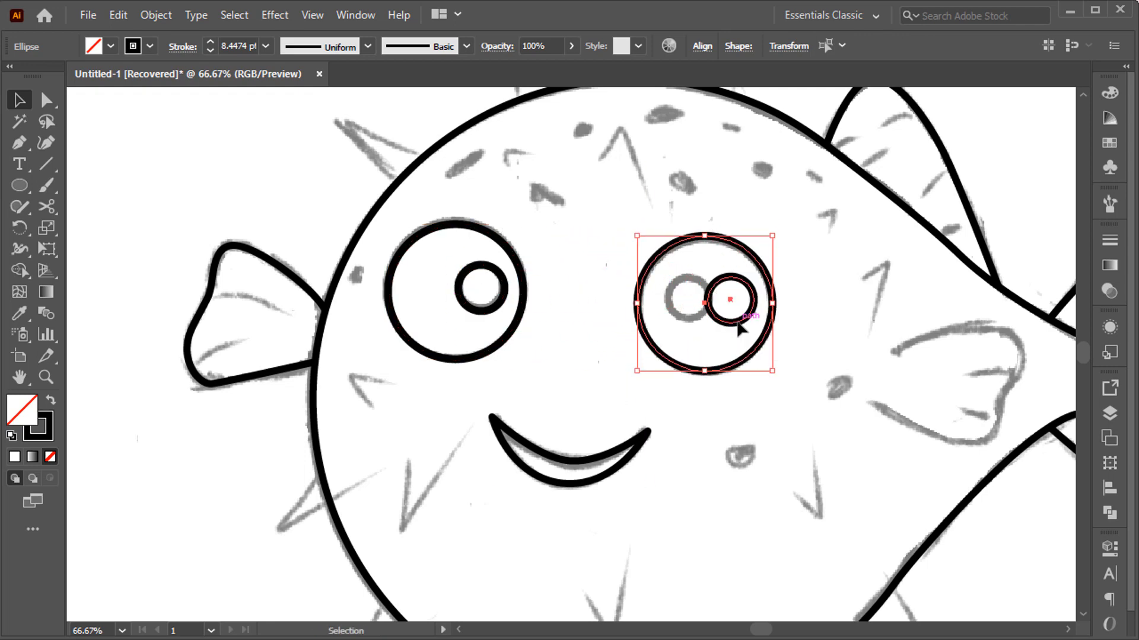
# Reflect the copied right eye and pupil horizontally about the eye's center so the pupil faces the left eye.
pyautogui.moveTo(23, 235); pyautogui.dragTo(65, 248)
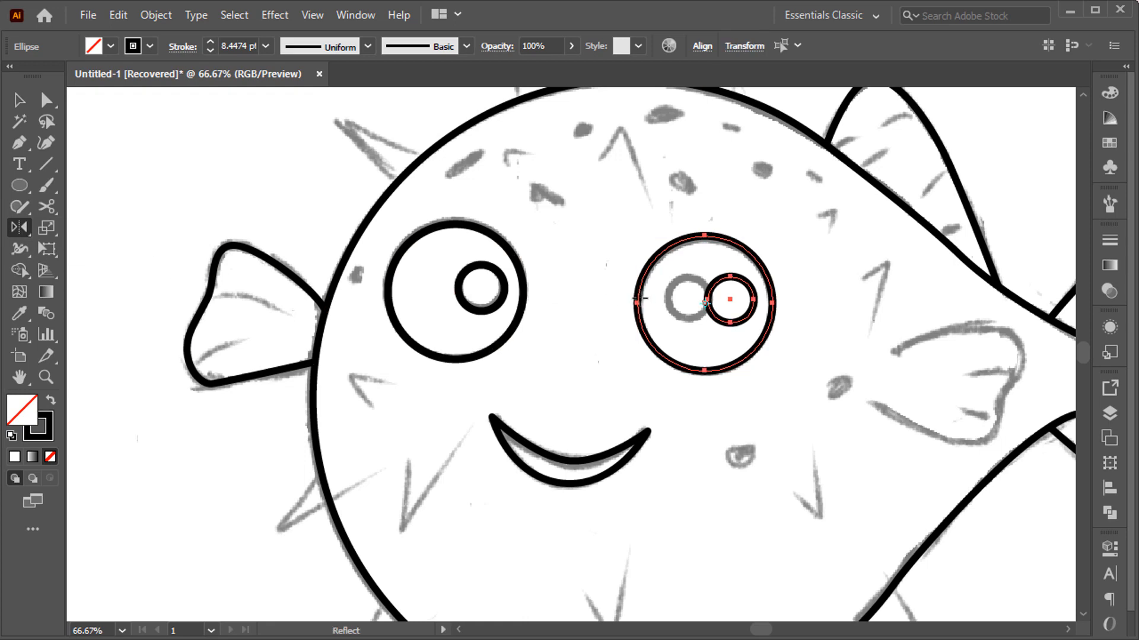
pyautogui.keyDown('alt'); pyautogui.click(706, 302); pyautogui.keyUp('alt')
pyautogui.click(509, 447)
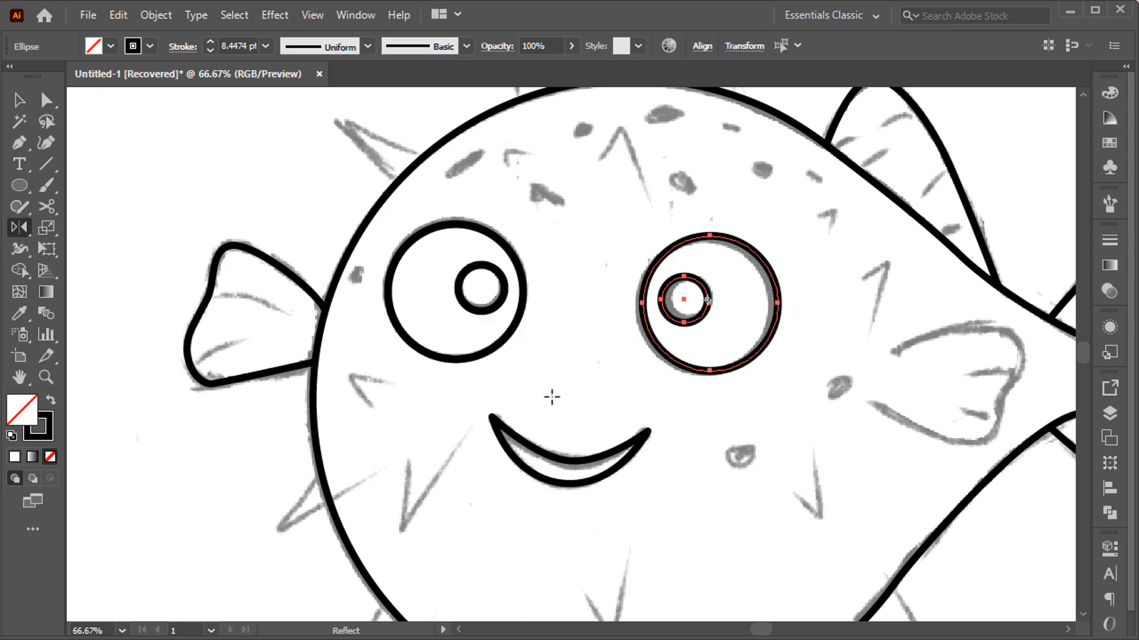
# Trace the sketched side fin beside the right eye as an open curved path with the Pen tool.
pyautogui.press('v')
pyautogui.scroll(-3, 551, 397)
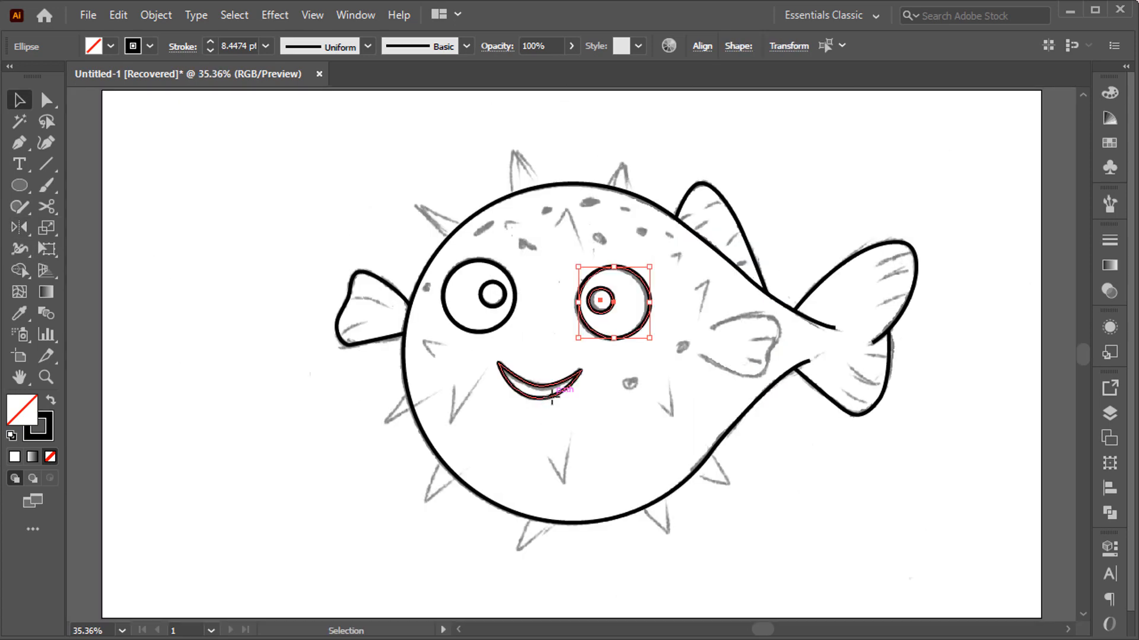
pyautogui.click(769, 350)
pyautogui.scroll(3, 769, 349)
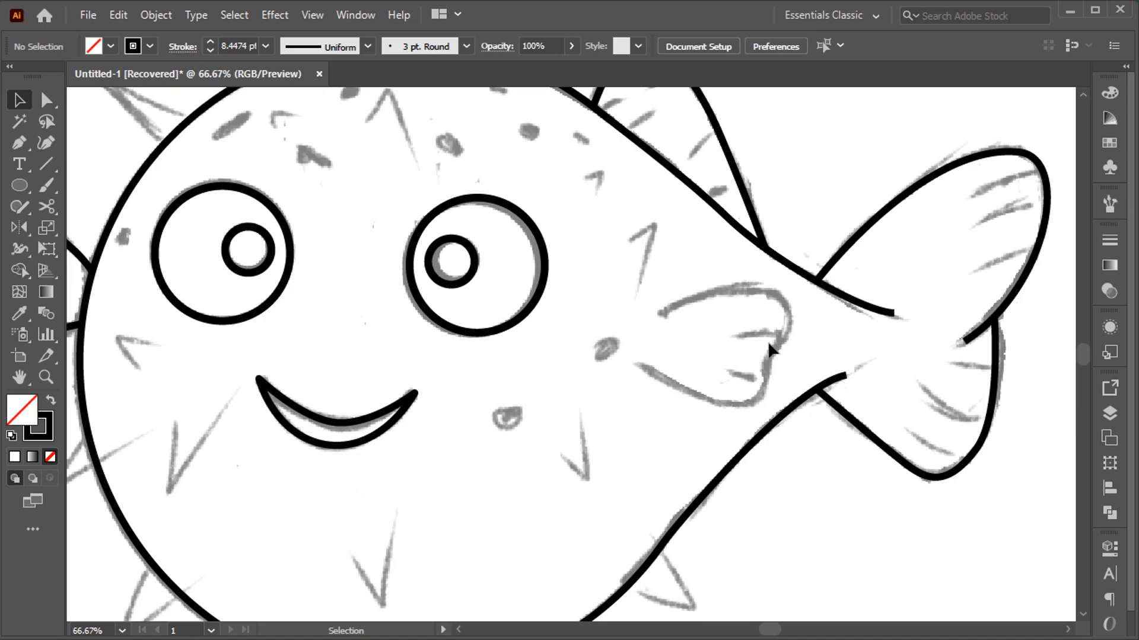
pyautogui.click(659, 313)
pyautogui.moveTo(792, 315); pyautogui.dragTo(764, 380)
pyautogui.moveTo(715, 413); pyautogui.dragTo(715, 412)
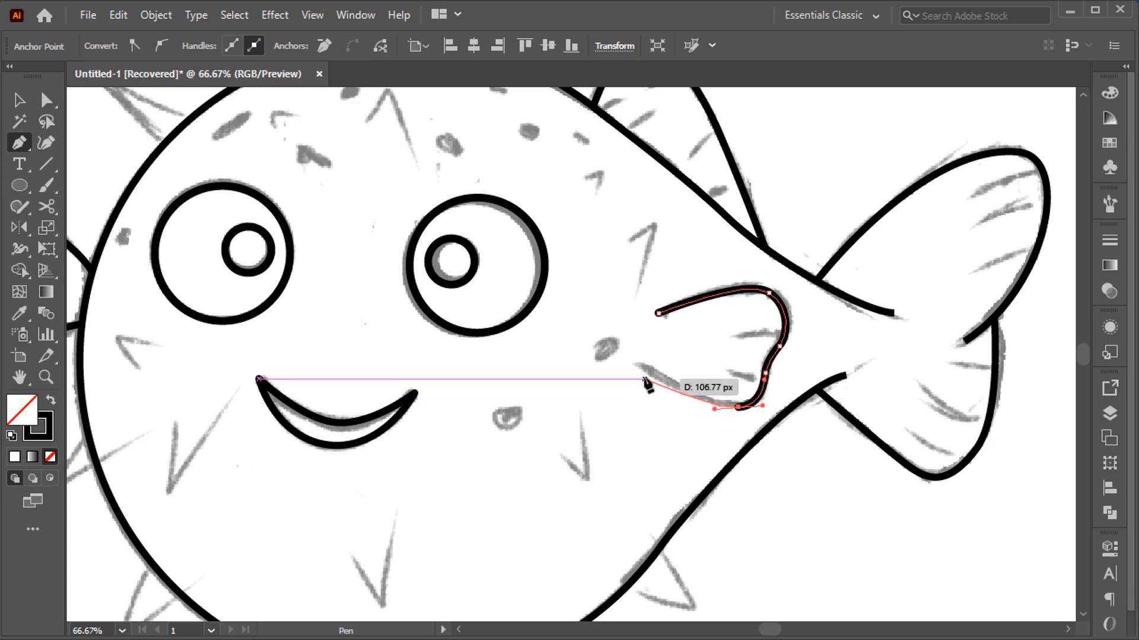
pyautogui.keyDown('ctrl'); pyautogui.click(658, 363); pyautogui.keyUp('ctrl')
# Draw a pointed spike over the sketch on the body's lower-left edge, below the left fin, with the Pen tool.
pyautogui.scroll(-3, 655, 363)
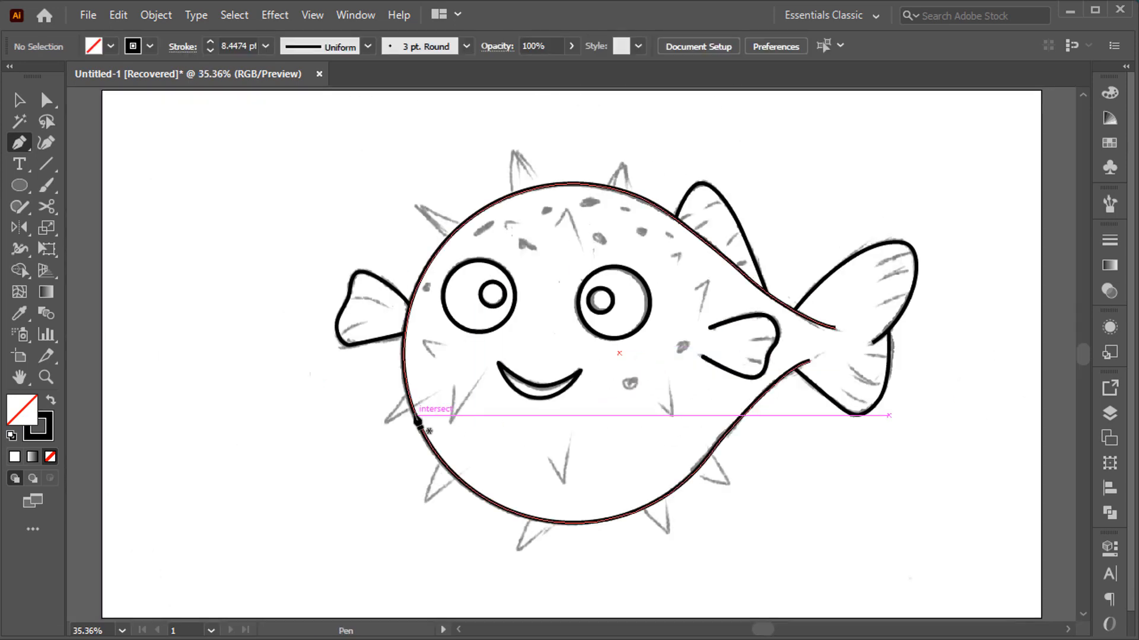
pyautogui.scroll(3, 394, 399)
pyautogui.click(405, 382)
pyautogui.click(361, 429)
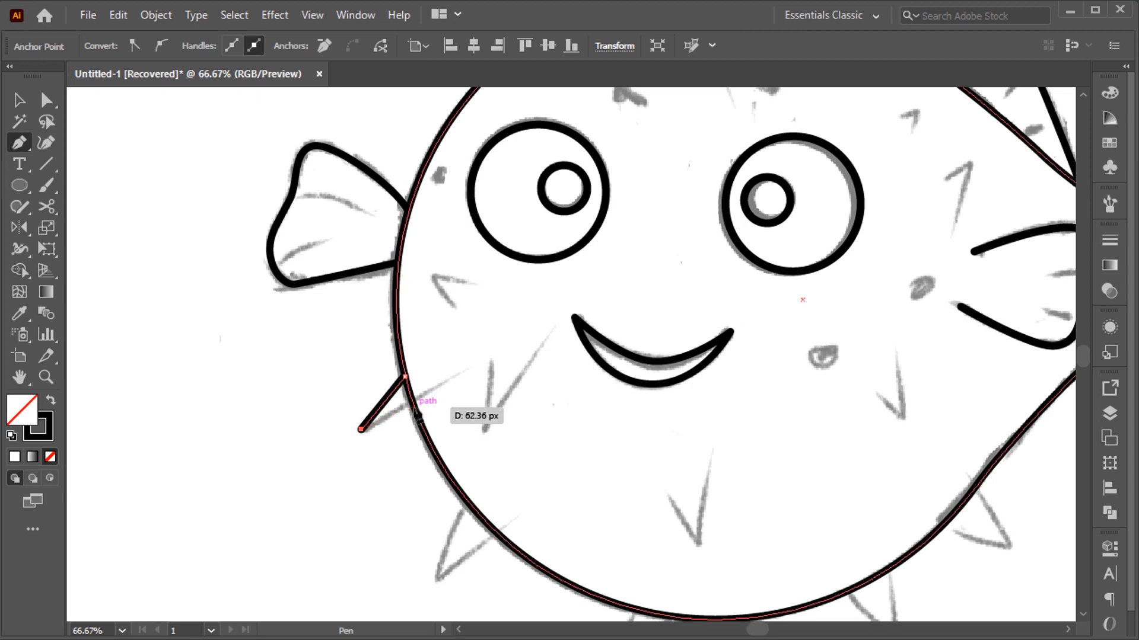
pyautogui.click(413, 406)
# Duplicate the spike onto the next sketched spike down the body's edge and move its tip anchor outward to match the sketch.
pyautogui.press('v')
pyautogui.scroll(-2, 405, 423)
pyautogui.scroll(1, 399, 420)
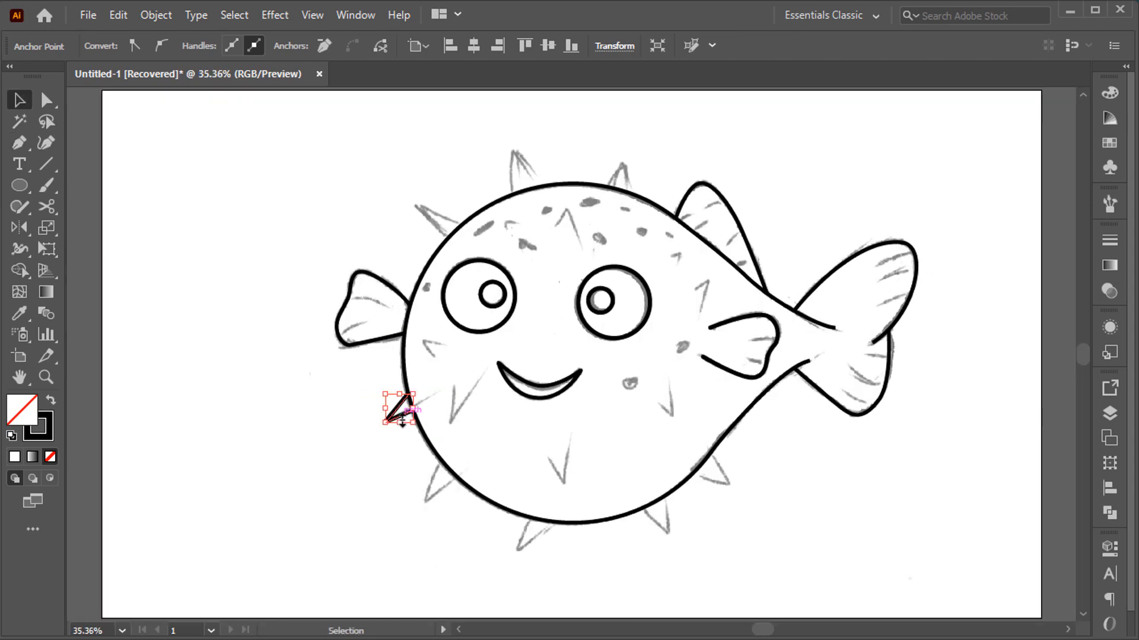
pyautogui.keyDown('alt'); pyautogui.moveTo(399, 411); pyautogui.dragTo(449, 510); pyautogui.keyUp('alt')
pyautogui.scroll(2, 432, 502)
pyautogui.press('a')
pyautogui.moveTo(437, 498); pyautogui.dragTo(422, 498)
pyautogui.click(464, 518)
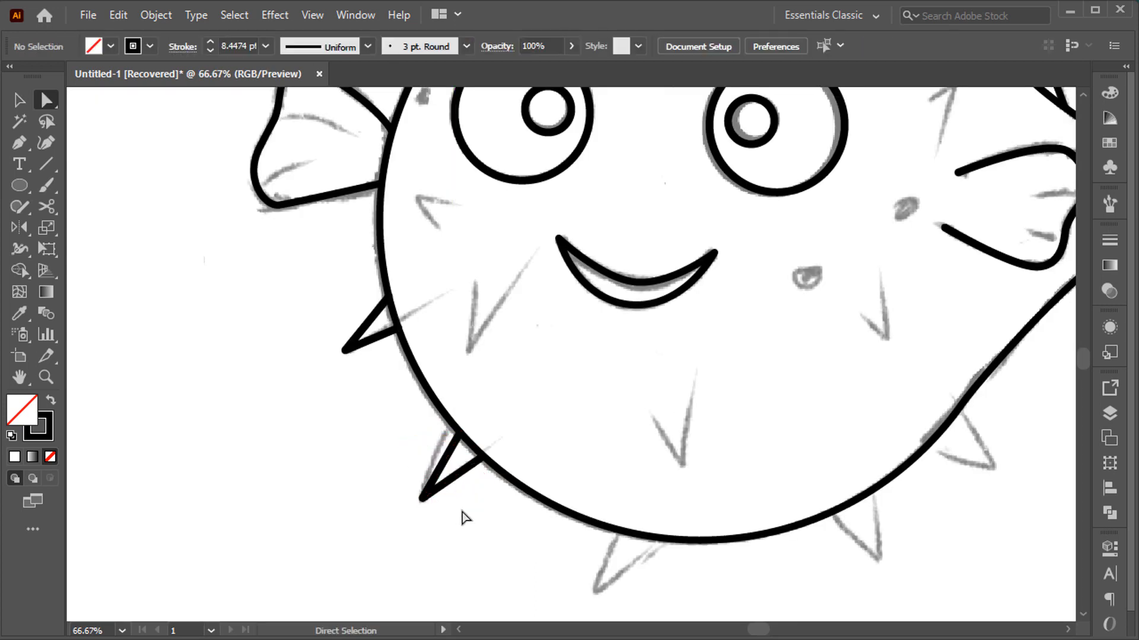
# Draw a two-segment spike over the sketched one on the underside of the body, left of the belly's lowest point.
pyautogui.scroll(-2, 567, 523)
pyautogui.press('p')
pyautogui.click(615, 487)
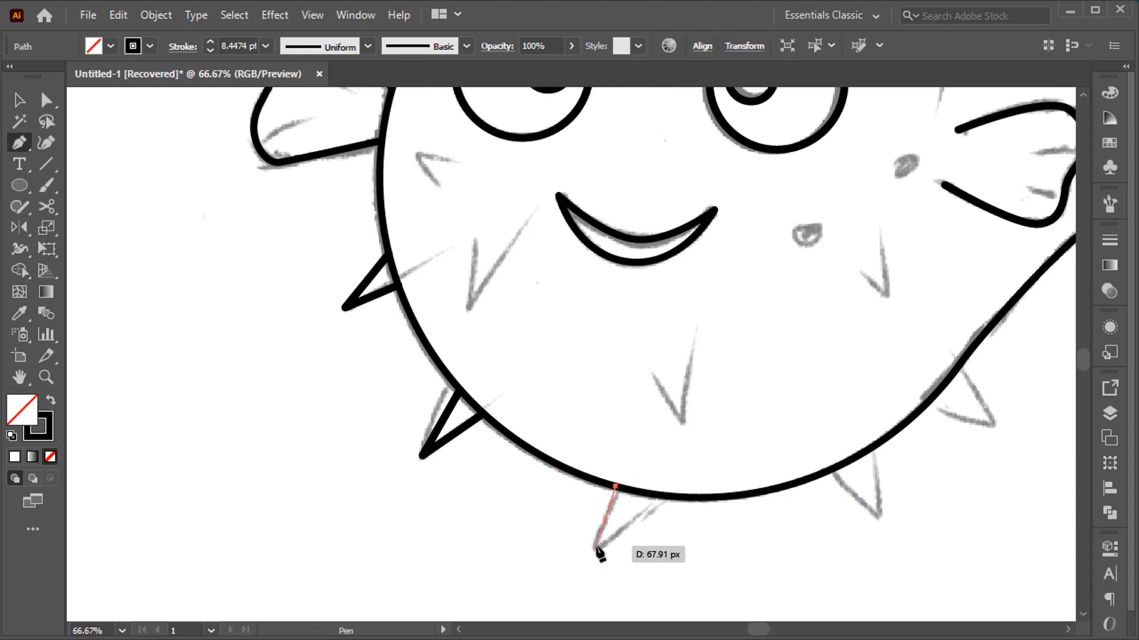
pyautogui.click(596, 546)
pyautogui.click(664, 498)
pyautogui.keyDown('ctrl'); pyautogui.click(667, 526); pyautogui.keyUp('ctrl')
# Trace the sketched spike on the underside of the body, right of the belly's lowest point.
pyautogui.hscroll(4, 664, 531)
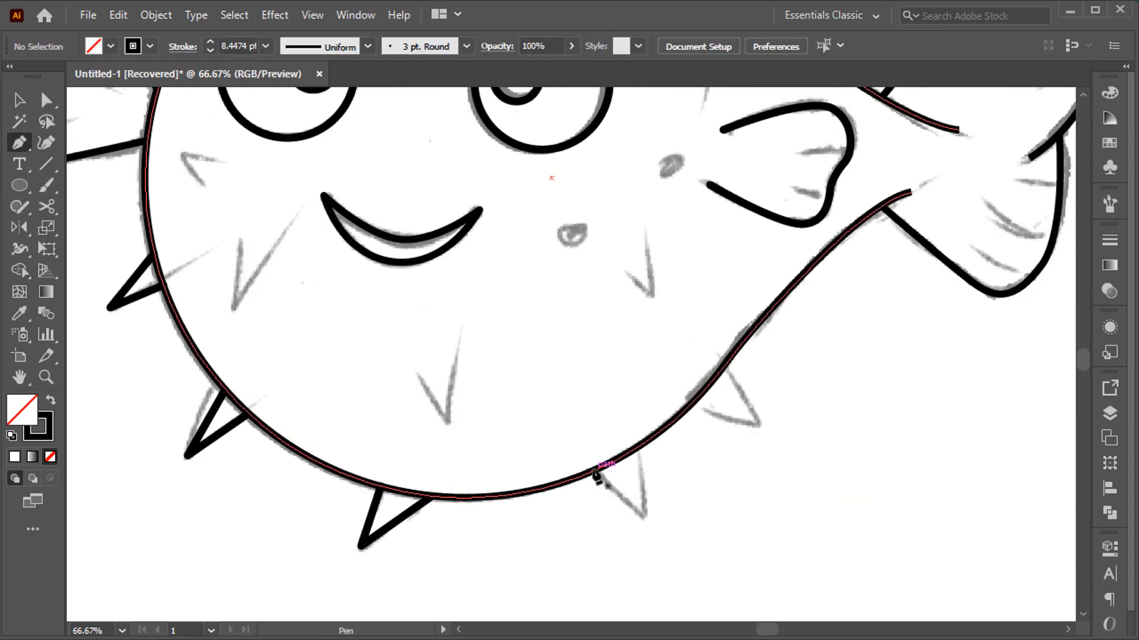
pyautogui.click(593, 472)
pyautogui.click(645, 516)
pyautogui.click(639, 450)
pyautogui.keyDown('ctrl'); pyautogui.click(673, 445); pyautogui.keyUp('ctrl')
# Trace the last underside spike, where the body's lower-right edge starts rising toward the tail.
pyautogui.click(692, 404)
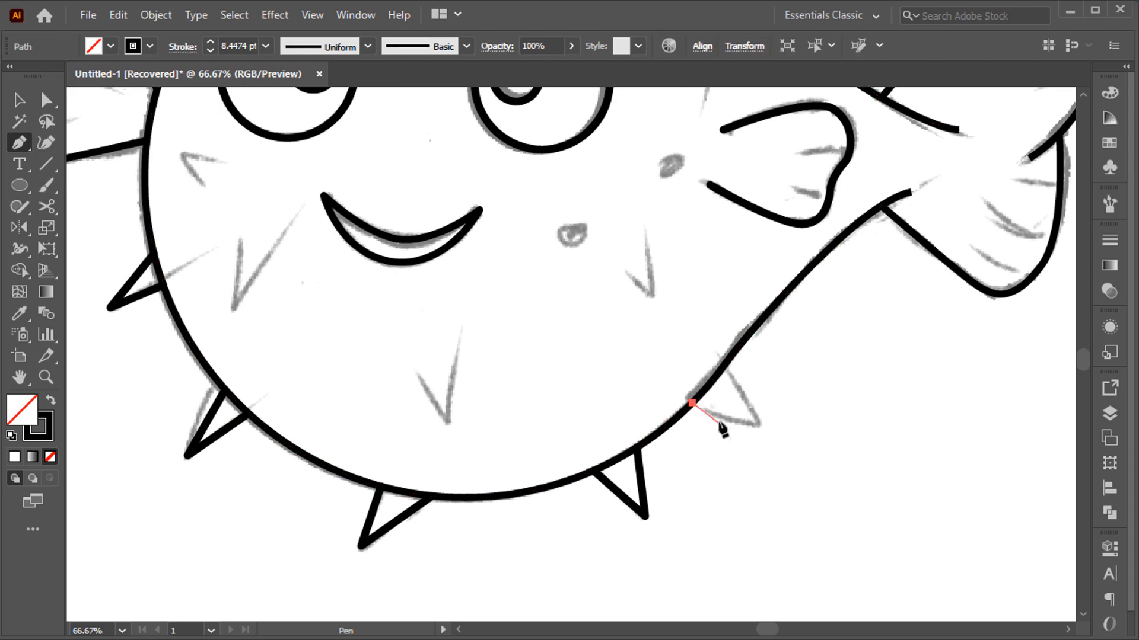
pyautogui.click(760, 428)
pyautogui.click(722, 364)
pyautogui.scroll(-3, 722, 364)
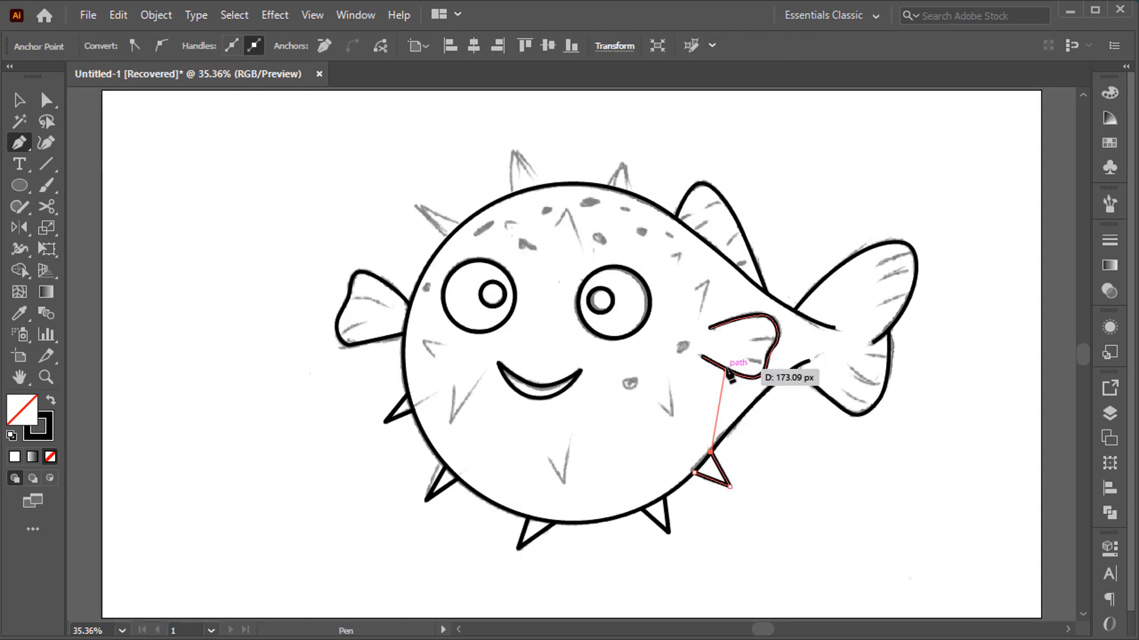
pyautogui.keyDown('ctrl'); pyautogui.click(468, 301); pyautogui.keyUp('ctrl')
# Trace the sketched spike on the body's upper-left edge, above the left eye, as an open pointed path.
pyautogui.scroll(3, 438, 224)
pyautogui.click(452, 318)
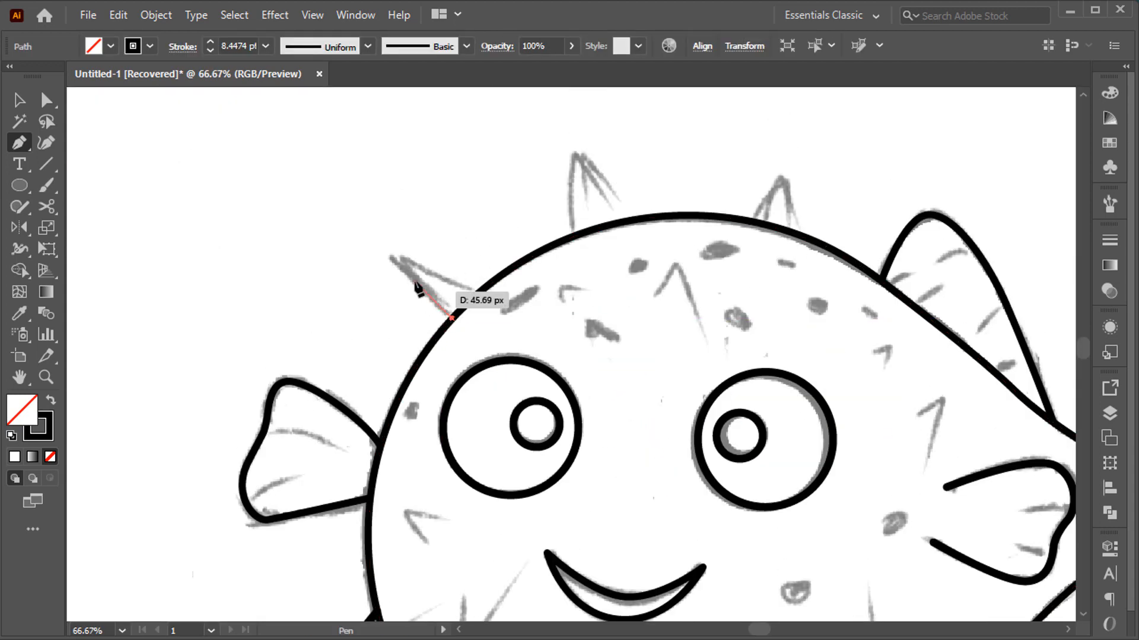
pyautogui.click(387, 253)
pyautogui.click(479, 291)
pyautogui.keyDown('ctrl'); pyautogui.click(465, 265); pyautogui.keyUp('ctrl')
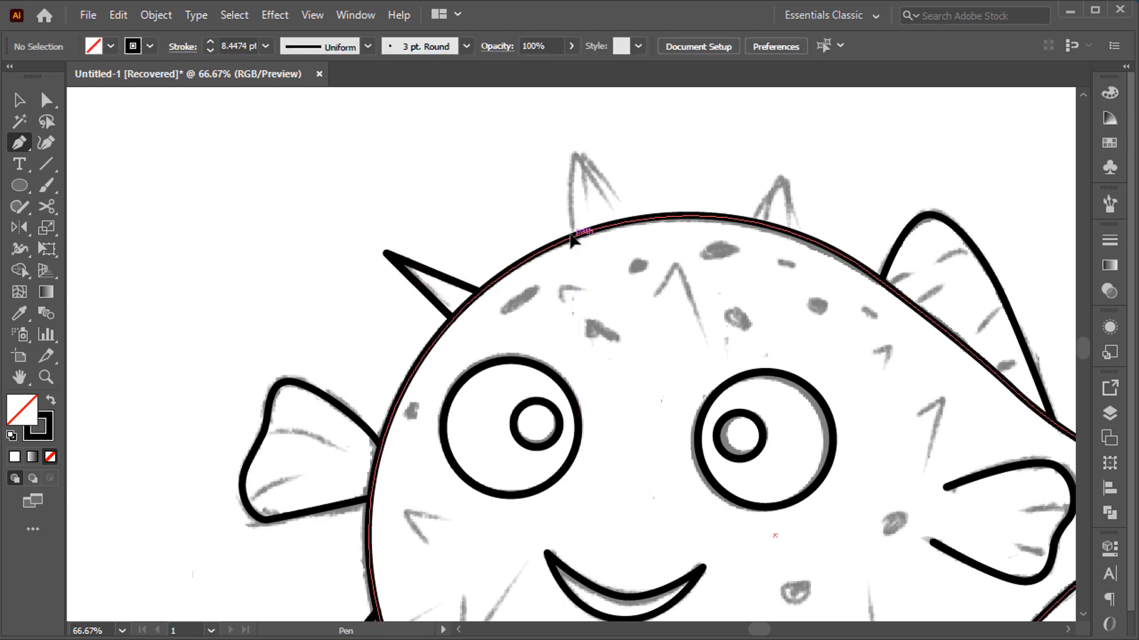
# Trace the two sketched spikes on top of the body, between the upper-left spike and the top fin.
pyautogui.click(571, 237)
pyautogui.click(579, 157)
pyautogui.click(626, 221)
pyautogui.keyDown('ctrl'); pyautogui.click(632, 205); pyautogui.keyUp('ctrl')
pyautogui.hscroll(1, 632, 204)
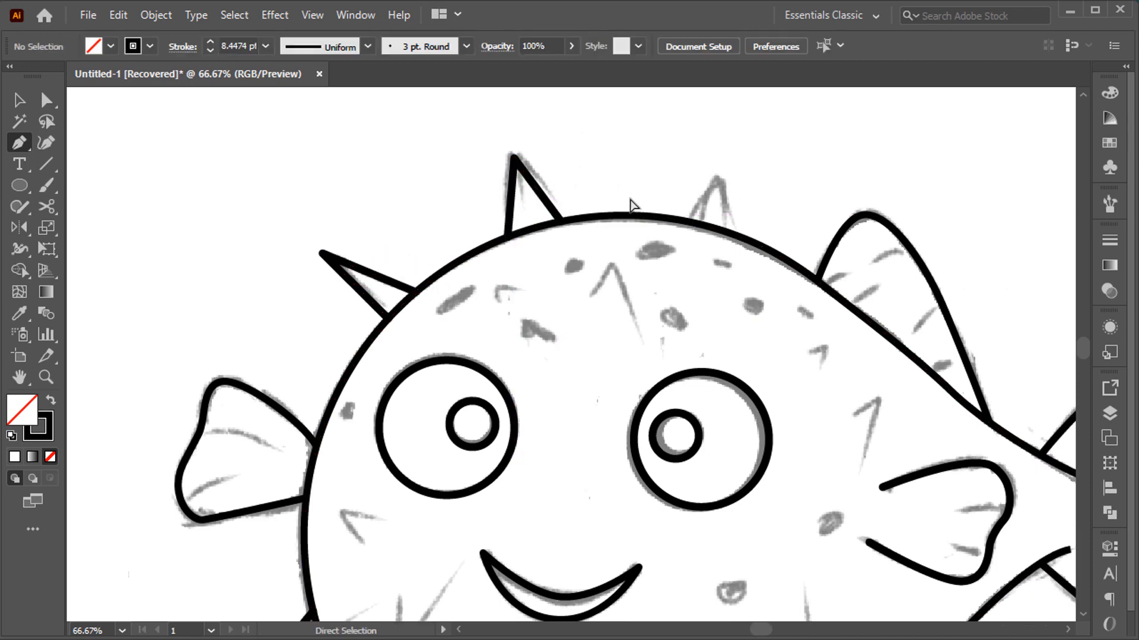
pyautogui.click(686, 221)
pyautogui.click(720, 179)
pyautogui.click(734, 229)
pyautogui.keyDown('ctrl'); pyautogui.click(737, 216); pyautogui.keyUp('ctrl')
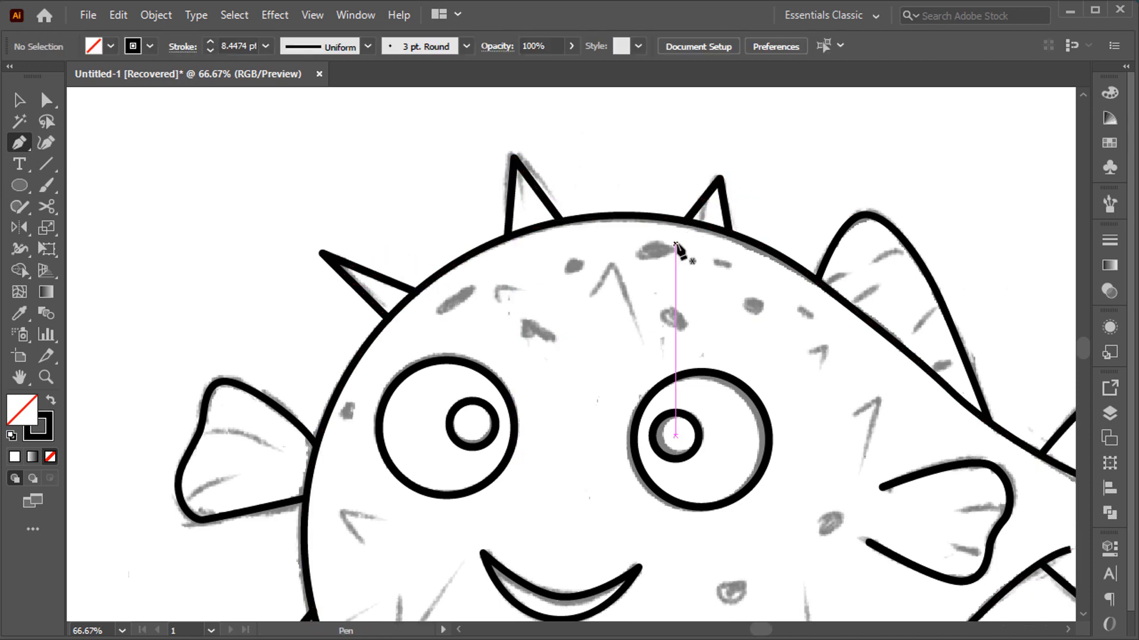
# Draw open V-shaped spike marks over the sketch on the left cheek and in the middle of the forehead.
pyautogui.scroll(-3, 676, 243)
pyautogui.scroll(1, 440, 364)
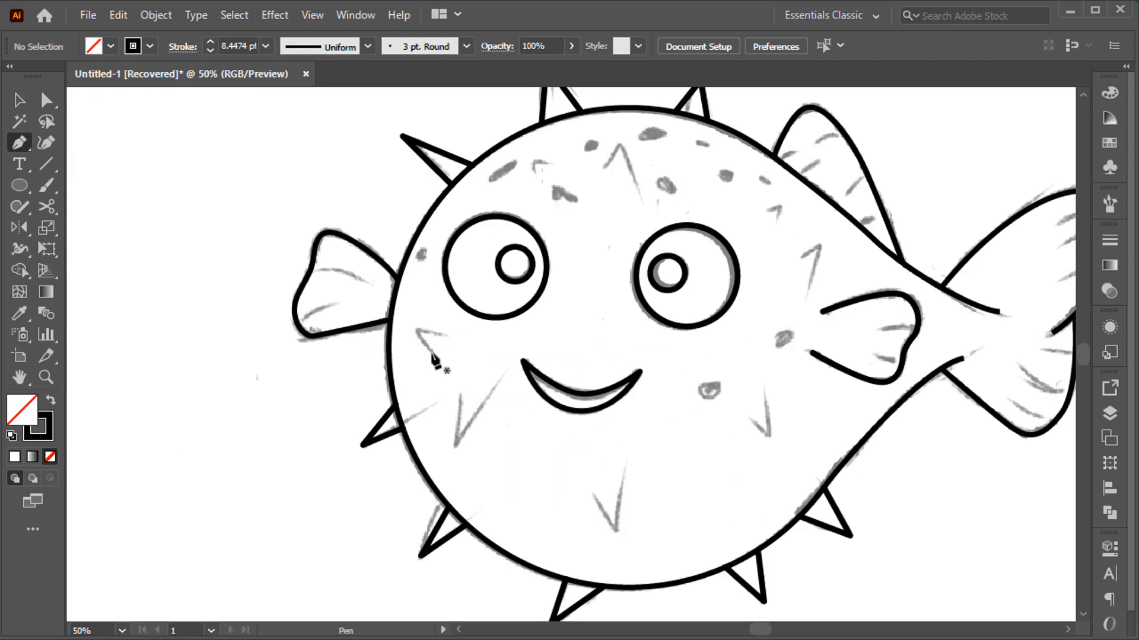
pyautogui.click(415, 334)
pyautogui.keyDown('ctrl'); pyautogui.click(457, 342); pyautogui.keyUp('ctrl')
pyautogui.click(601, 161)
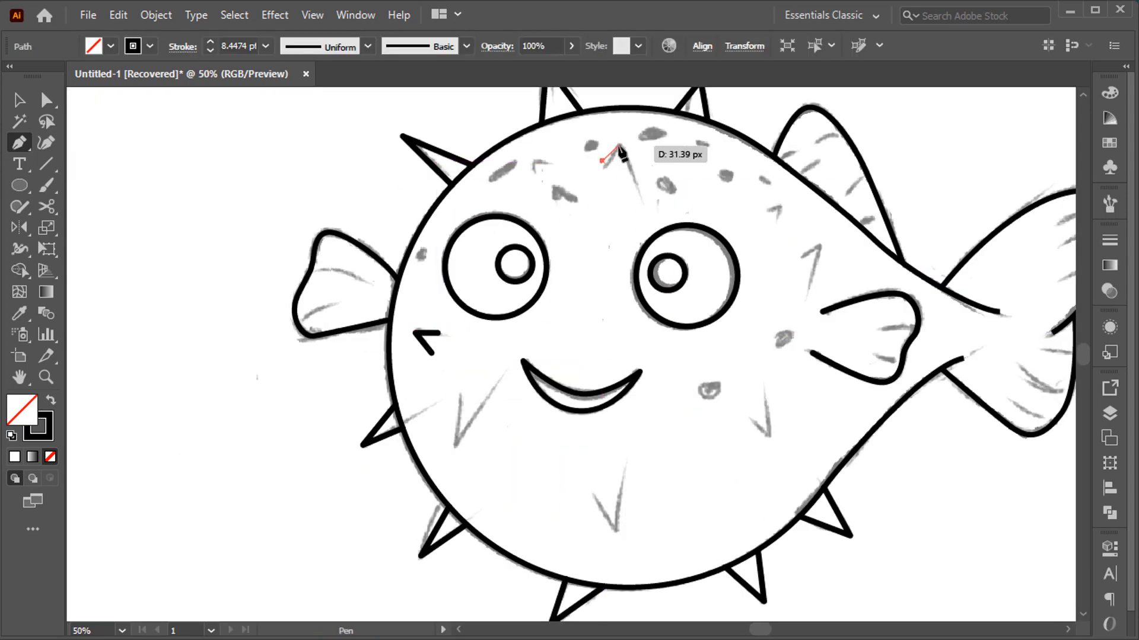
pyautogui.click(618, 146)
pyautogui.click(640, 192)
pyautogui.keyDown('ctrl'); pyautogui.click(666, 184); pyautogui.keyUp('ctrl')
# Draw a small corner-shaped spike mark over the sketch above the left eye.
pyautogui.scroll(2, 523, 175)
pyautogui.click(543, 178)
pyautogui.click(544, 152)
pyautogui.click(585, 152)
pyautogui.scroll(-2, 579, 149)
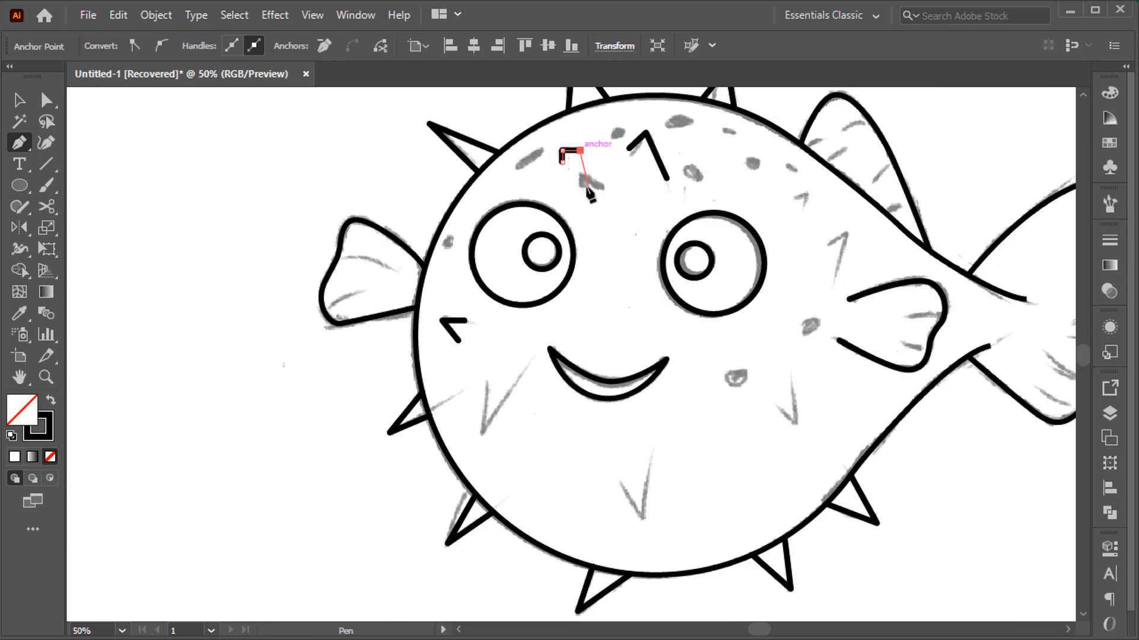
pyautogui.keyDown('ctrl'); pyautogui.click(587, 178); pyautogui.keyUp('ctrl')
# Trace the two V-shaped spike marks left of the mouth and on the lower belly.
pyautogui.click(484, 384)
pyautogui.click(485, 433)
pyautogui.click(523, 373)
pyautogui.keyDown('ctrl'); pyautogui.click(581, 451); pyautogui.keyUp('ctrl')
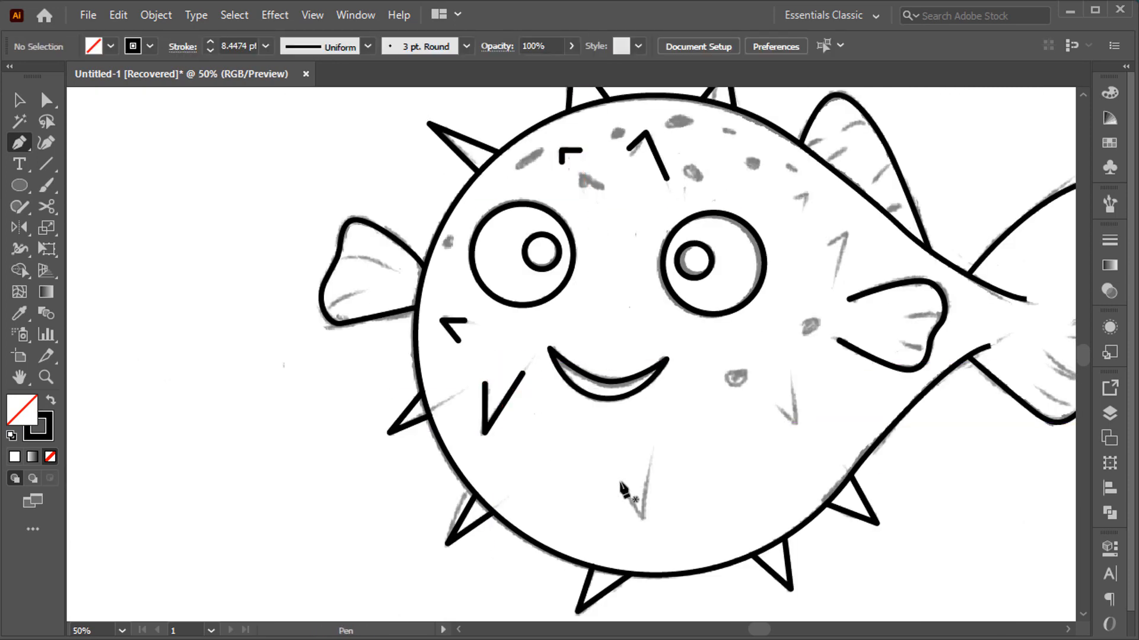
pyautogui.click(618, 482)
pyautogui.click(643, 519)
pyautogui.click(652, 462)
pyautogui.keyDown('ctrl'); pyautogui.click(720, 453); pyautogui.keyUp('ctrl')
# Trace the V-shaped spike mark on the body to the lower right of the mouth.
pyautogui.scroll(-1, 721, 454)
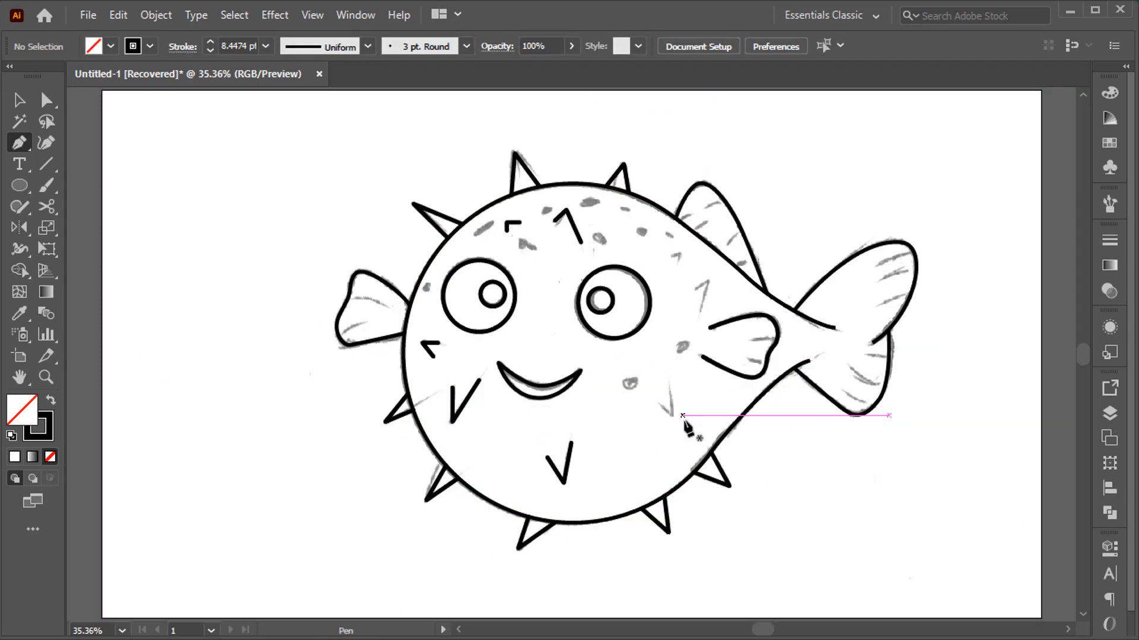
pyautogui.scroll(2, 784, 412)
pyautogui.click(780, 409)
pyautogui.click(794, 421)
pyautogui.click(669, 367)
pyautogui.keyDown('ctrl'); pyautogui.click(704, 377); pyautogui.keyUp('ctrl')
# Trace the small corner mark and the larger angled spike mark on the body, right of the right eye.
pyautogui.scroll(3, 704, 356)
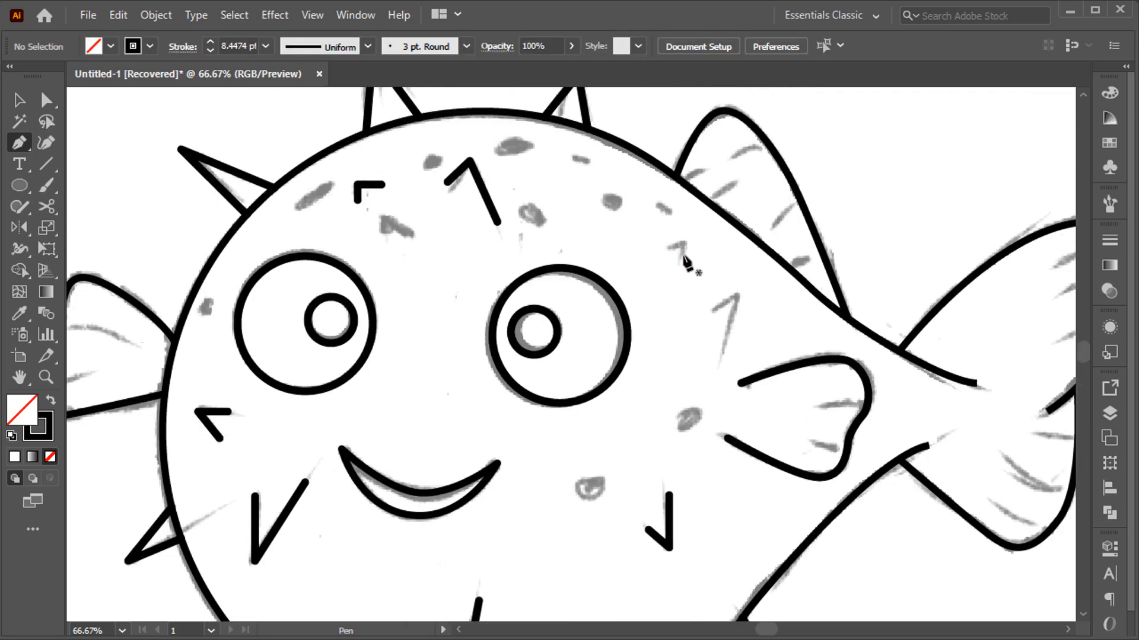
pyautogui.click(668, 247)
pyautogui.click(684, 247)
pyautogui.click(684, 263)
pyautogui.keyDown('ctrl'); pyautogui.click(705, 285); pyautogui.keyUp('ctrl')
pyautogui.click(711, 309)
pyautogui.click(746, 291)
pyautogui.click(728, 357)
pyautogui.keyDown('ctrl'); pyautogui.click(839, 399); pyautogui.keyUp('ctrl')
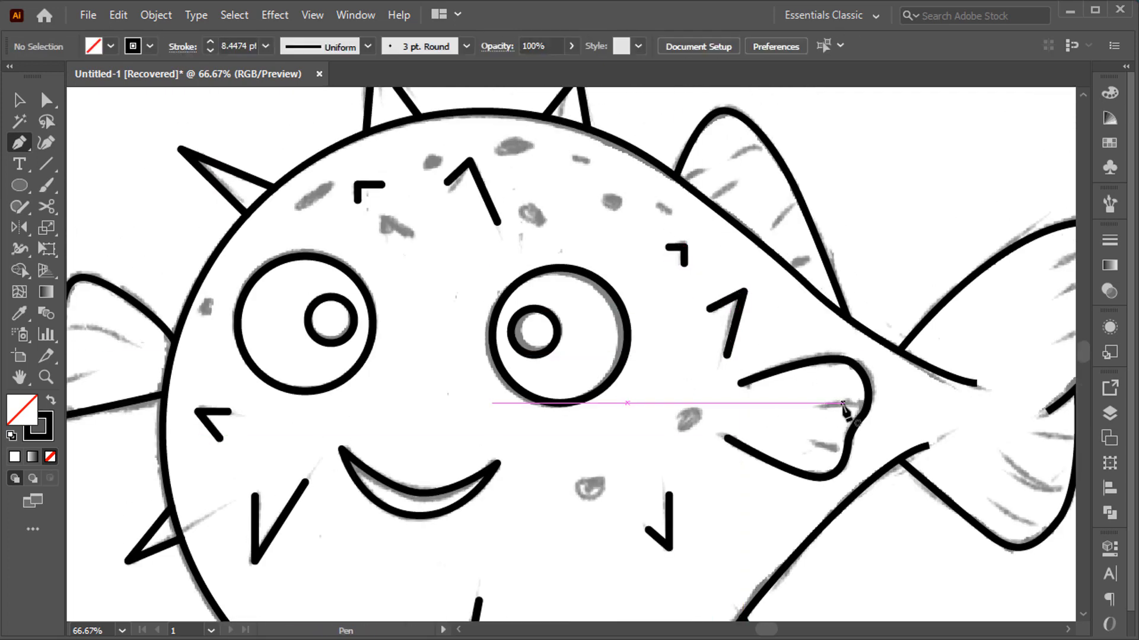
# Draw two short curved detail lines inside the right side fin along the sketch.
pyautogui.scroll(1, 839, 399)
pyautogui.click(814, 403)
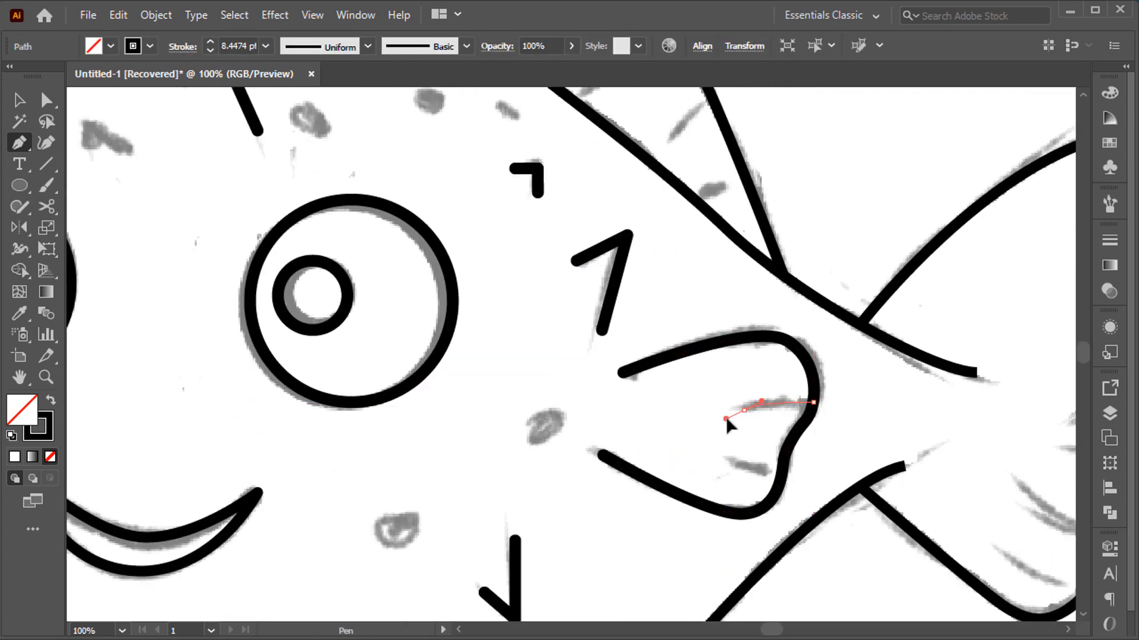
pyautogui.moveTo(727, 421); pyautogui.dragTo(726, 419)
pyautogui.keyDown('ctrl'); pyautogui.click(763, 465); pyautogui.keyUp('ctrl')
pyautogui.click(769, 471)
pyautogui.moveTo(725, 458); pyautogui.dragTo(714, 449)
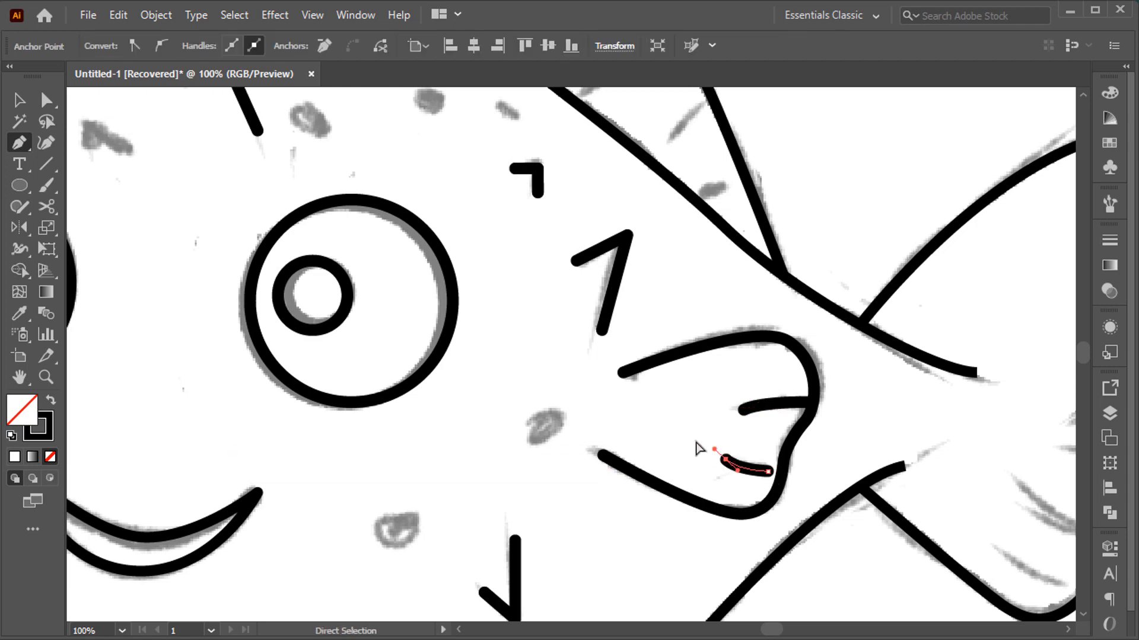
pyautogui.keyDown('ctrl'); pyautogui.click(698, 449); pyautogui.keyUp('ctrl')
# Draw two curved detail lines inside the left fin, running inward from its outer edge.
pyautogui.scroll(-1, 690, 442)
pyautogui.scroll(-3, 699, 445)
pyautogui.scroll(4, 434, 300)
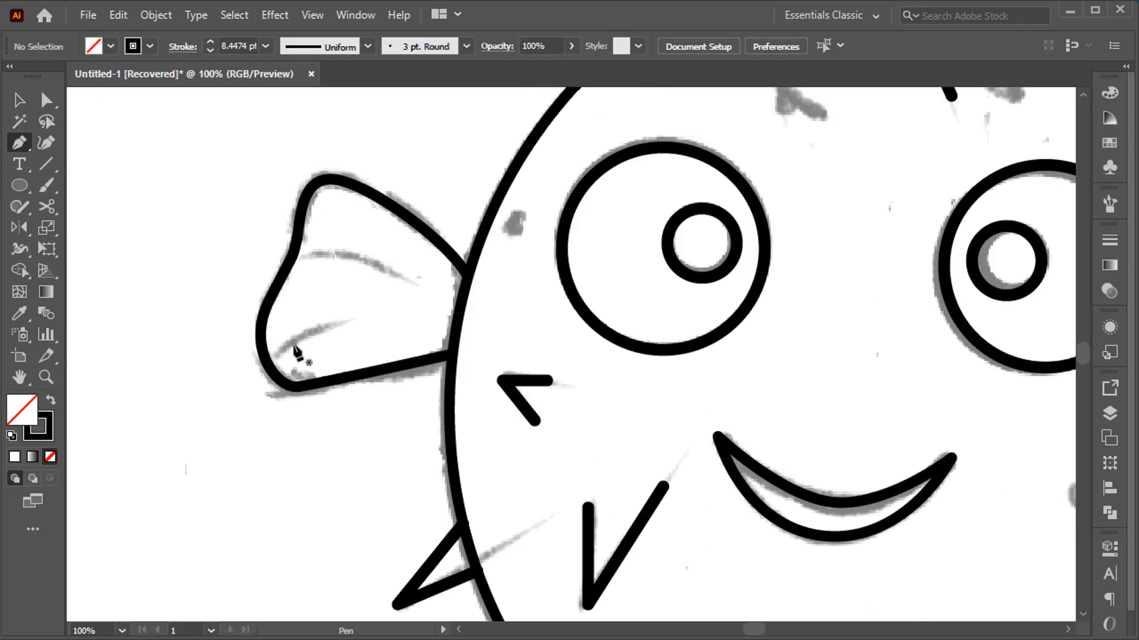
pyautogui.click(268, 360)
pyautogui.moveTo(350, 320); pyautogui.dragTo(444, 300)
pyautogui.keyDown('ctrl'); pyautogui.click(393, 304); pyautogui.keyUp('ctrl')
pyautogui.click(291, 257)
pyautogui.keyDown('ctrl'); pyautogui.click(648, 359); pyautogui.keyUp('ctrl')
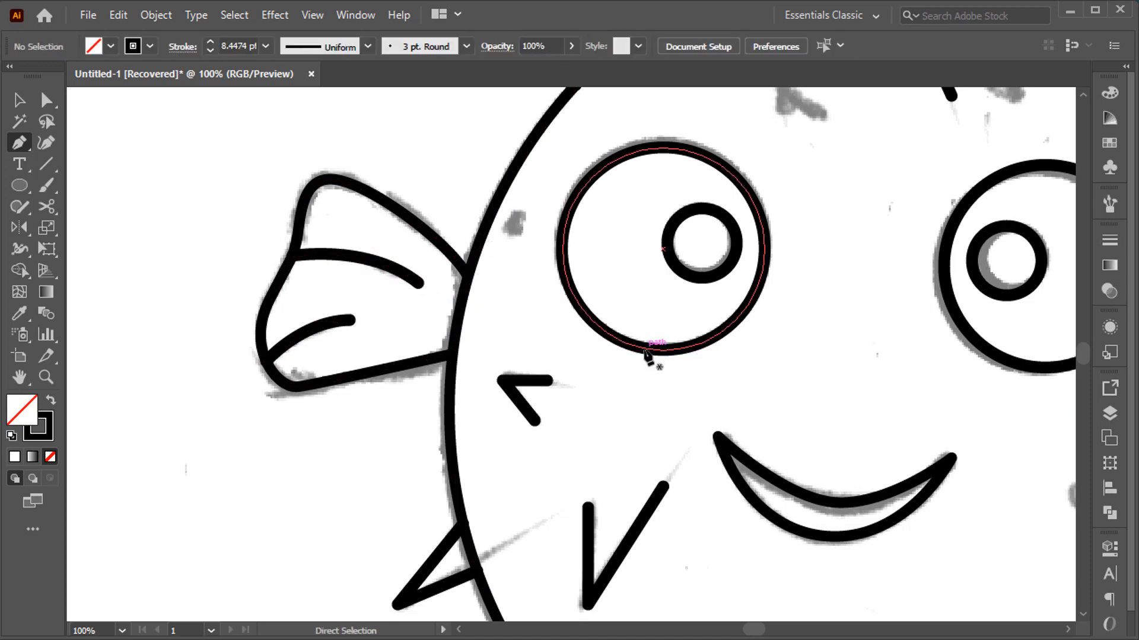
# Draw two curved detail lines in the top fin, starting from the body outline near the fin's front.
pyautogui.scroll(-3, 655, 361)
pyautogui.scroll(3, 705, 205)
pyautogui.click(623, 266)
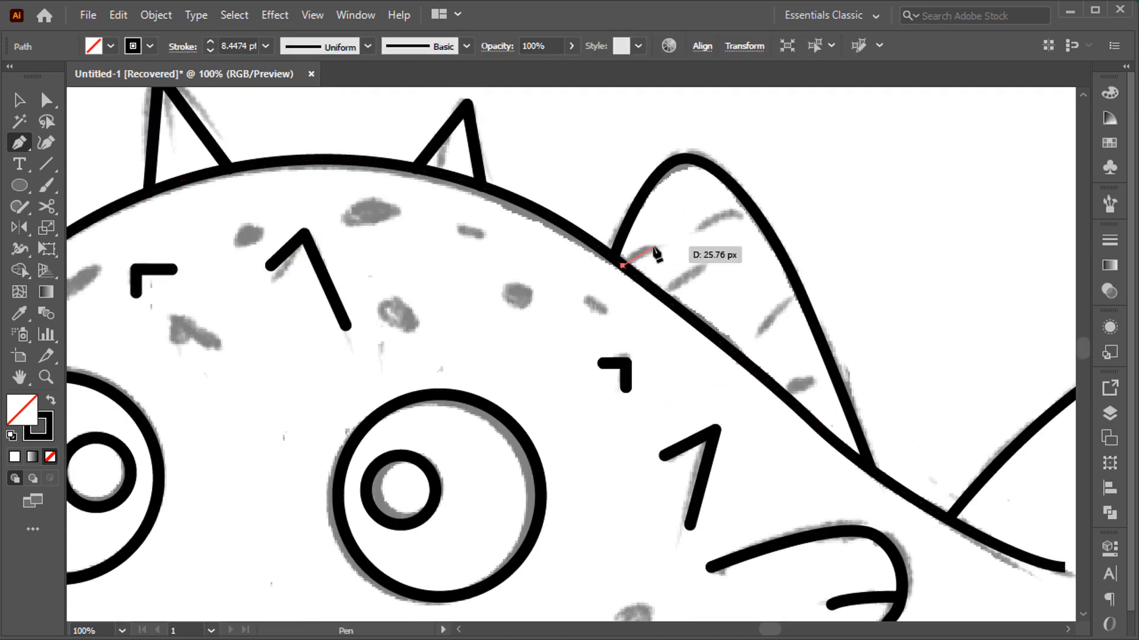
pyautogui.moveTo(699, 228); pyautogui.dragTo(715, 228)
pyautogui.keyDown('ctrl'); pyautogui.click(714, 231); pyautogui.keyUp('ctrl')
pyautogui.click(691, 319)
pyautogui.moveTo(729, 281); pyautogui.dragTo(744, 280)
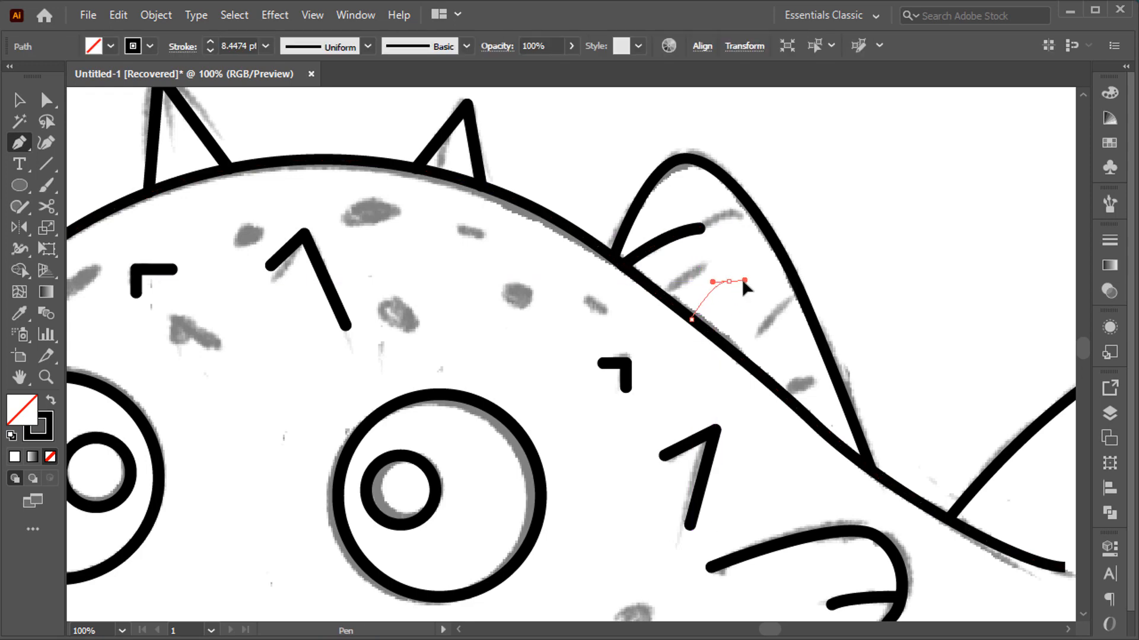
pyautogui.keyDown('ctrl'); pyautogui.click(786, 361); pyautogui.keyUp('ctrl')
# Add two more curved lines to the top fin, one from the body near its rear and one from its outer edge.
pyautogui.click(780, 387)
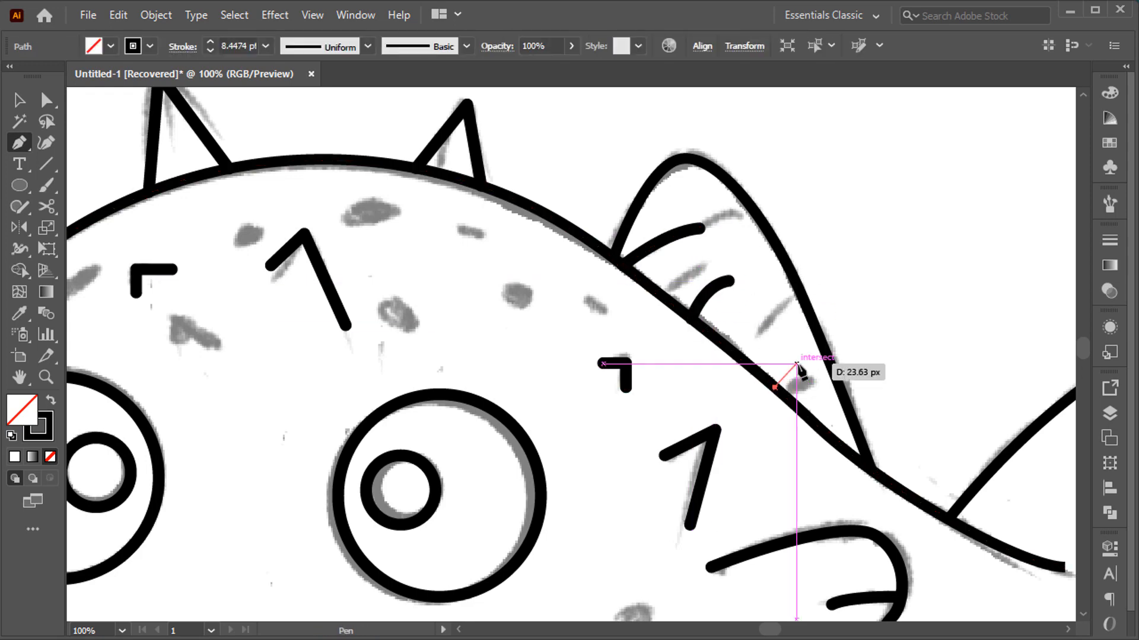
pyautogui.moveTo(799, 364); pyautogui.dragTo(808, 362)
pyautogui.keyDown('ctrl'); pyautogui.click(795, 349); pyautogui.keyUp('ctrl')
pyautogui.click(786, 275)
pyautogui.click(752, 320)
pyautogui.moveTo(755, 328); pyautogui.dragTo(757, 347)
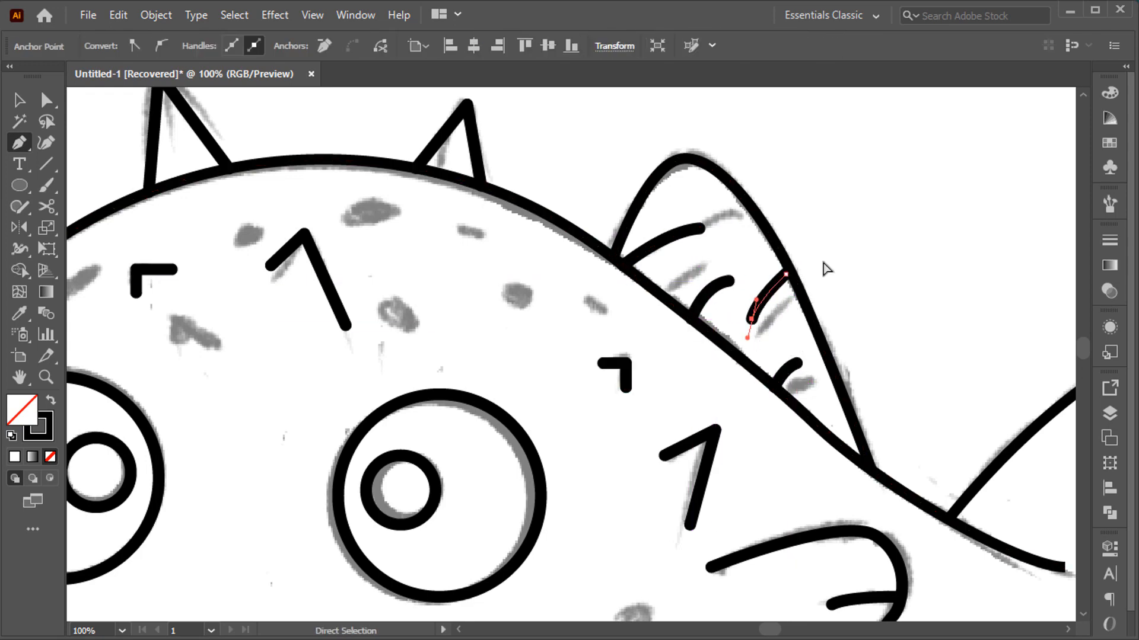
pyautogui.keyDown('ctrl'); pyautogui.click(826, 264); pyautogui.keyUp('ctrl')
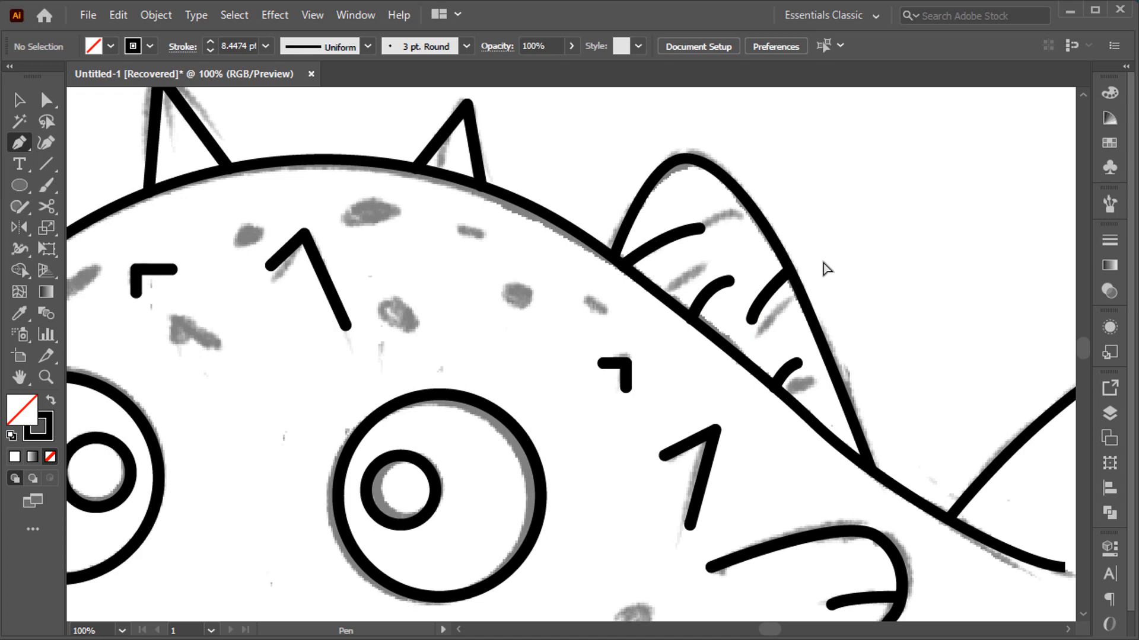
# Trace the three curved detail lines inside the upper tail lobe with the Pen tool.
pyautogui.hotkey('ctrl', '0')
pyautogui.scroll(3, 911, 266)
pyautogui.click(907, 228)
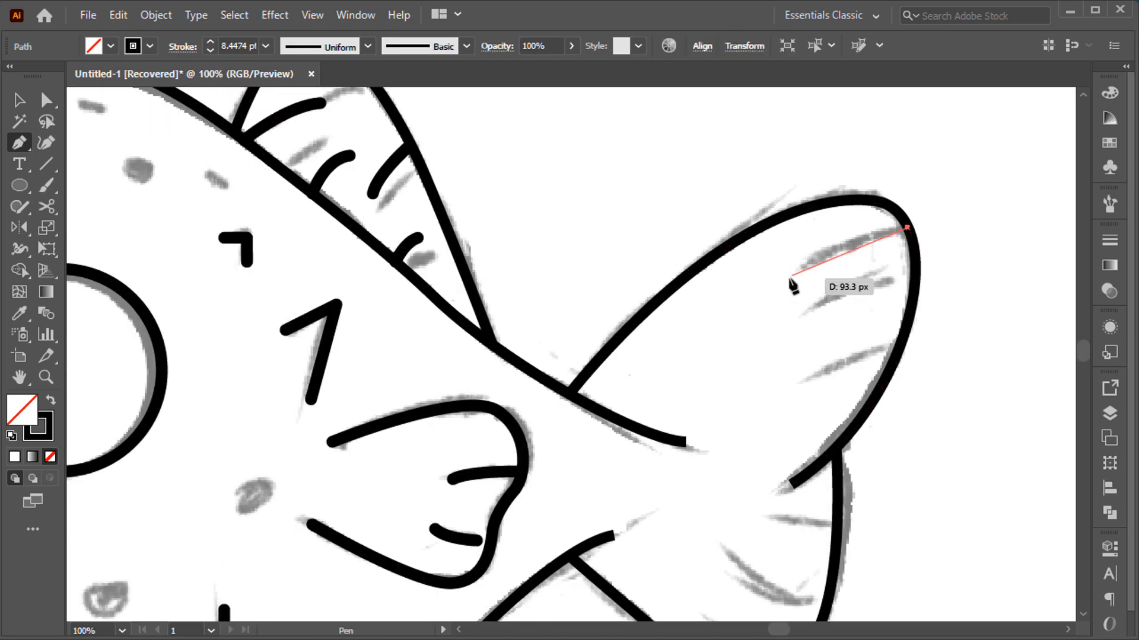
pyautogui.keyDown('ctrl'); pyautogui.click(773, 321); pyautogui.keyUp('ctrl')
pyautogui.moveTo(756, 306)
pyautogui.mouseDown()
pyautogui.moveTo(791, 323)
pyautogui.moveTo(763, 351)
pyautogui.mouseUp()
pyautogui.click(890, 281)
pyautogui.keyDown('ctrl'); pyautogui.click(773, 372); pyautogui.keyUp('ctrl')
pyautogui.click(891, 345)
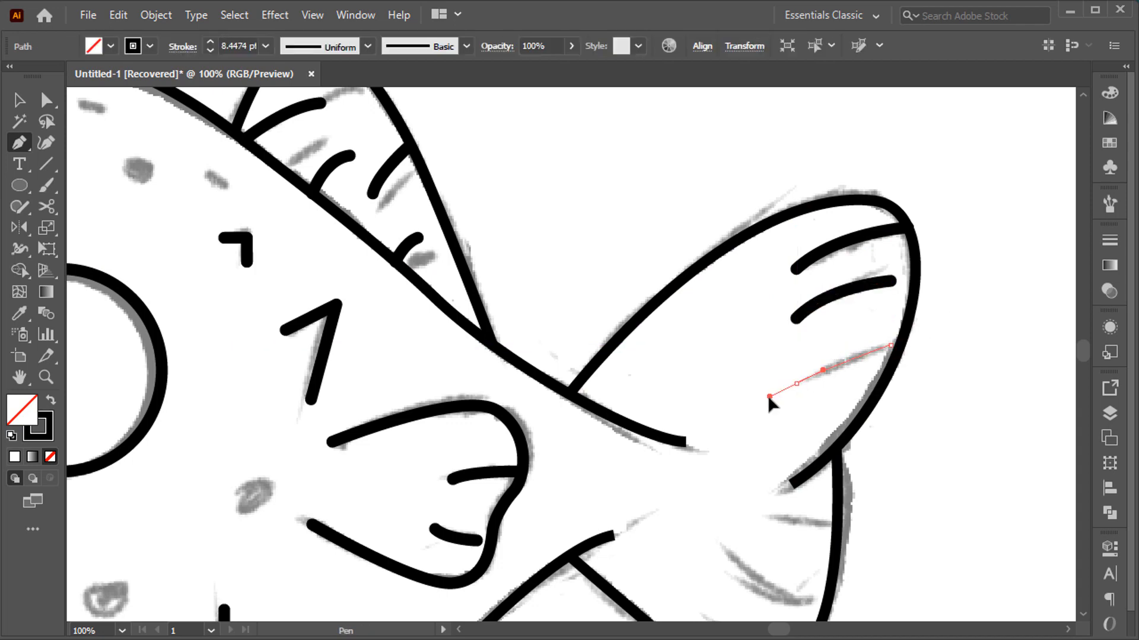
pyautogui.moveTo(768, 395); pyautogui.dragTo(769, 396)
pyautogui.keyDown('ctrl'); pyautogui.click(783, 412); pyautogui.keyUp('ctrl')
# Trace the three curved detail lines inside the lower tail lobe with the Pen tool.
pyautogui.scroll(-1, 795, 432)
pyautogui.click(830, 461)
pyautogui.moveTo(749, 452); pyautogui.dragTo(742, 445)
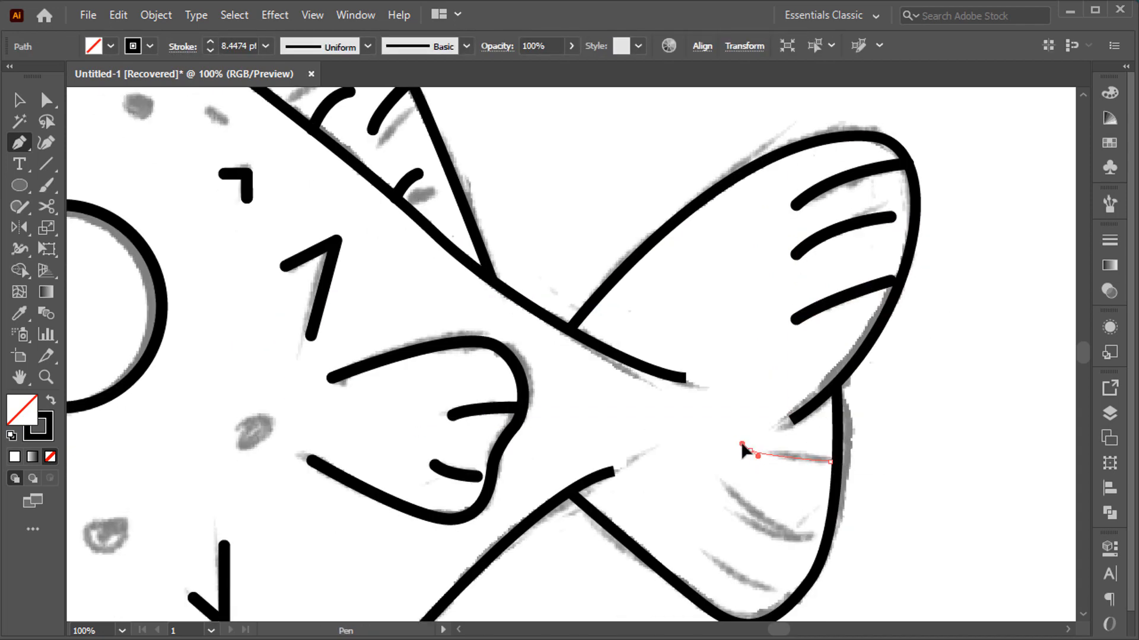
pyautogui.keyDown('ctrl'); pyautogui.click(780, 407); pyautogui.keyUp('ctrl')
pyautogui.scroll(-1, 794, 433)
pyautogui.click(806, 455)
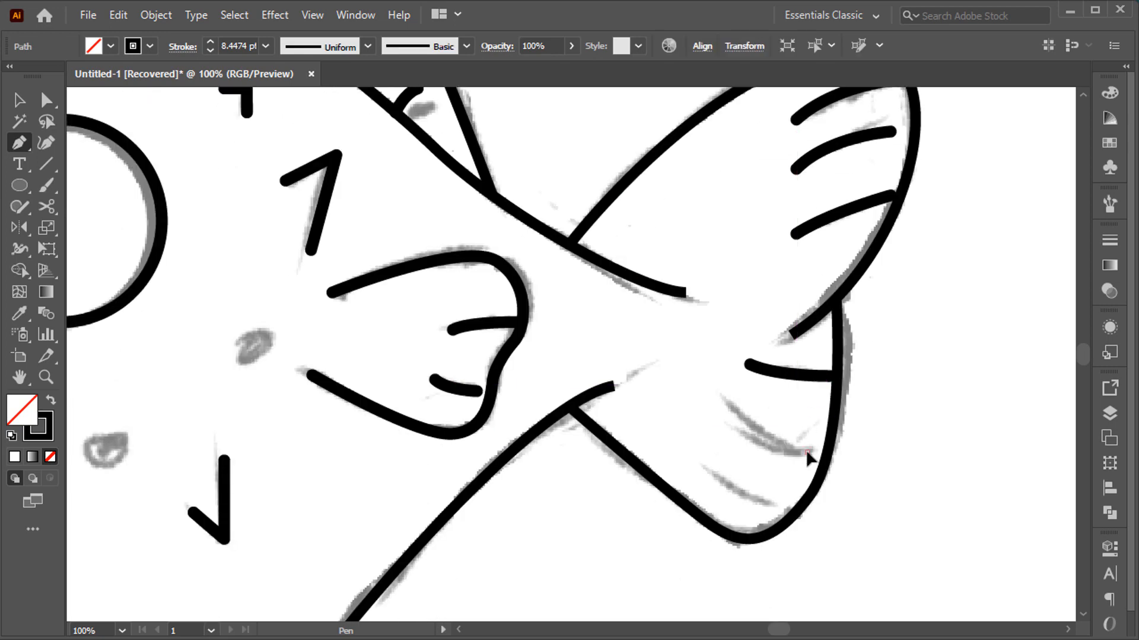
pyautogui.keyDown('ctrl'); pyautogui.click(705, 385); pyautogui.keyUp('ctrl')
pyautogui.click(767, 499)
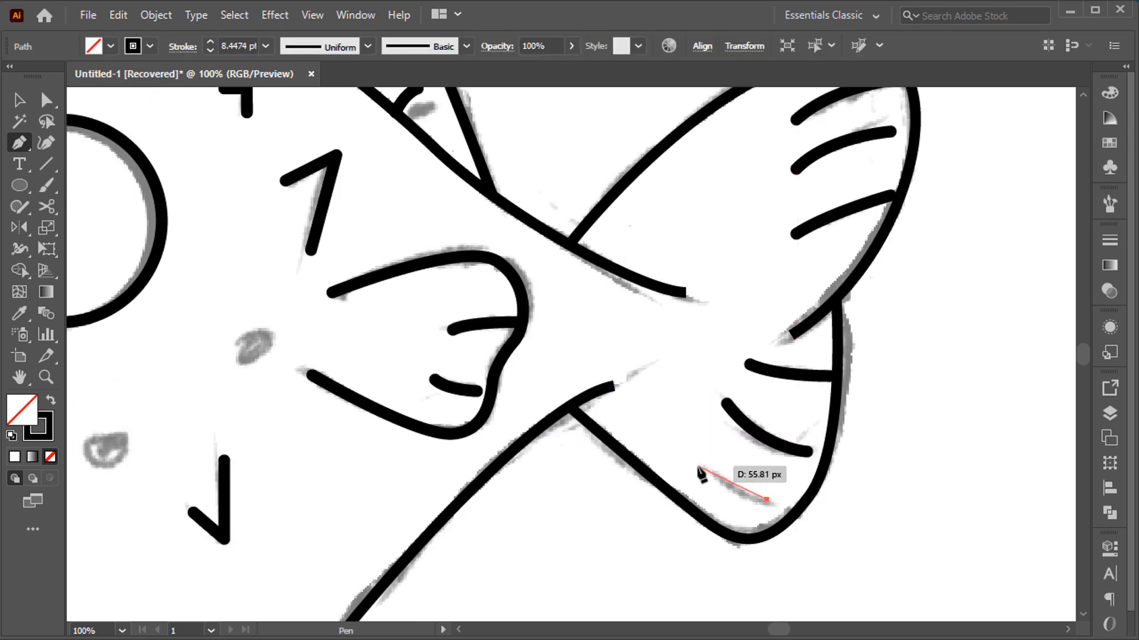
pyautogui.keyDown('ctrl'); pyautogui.click(699, 431); pyautogui.keyUp('ctrl')
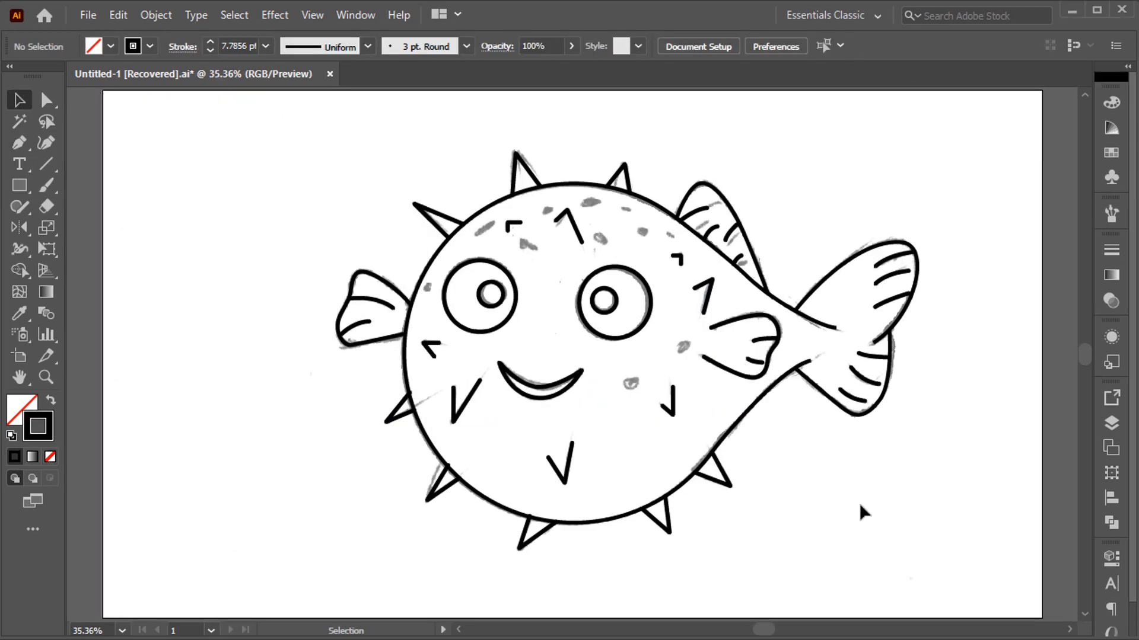
# Hide Layer 1, which holds the reference sketch, so only the traced line art shows.
pyautogui.click(1109, 423)
pyautogui.click(891, 231)
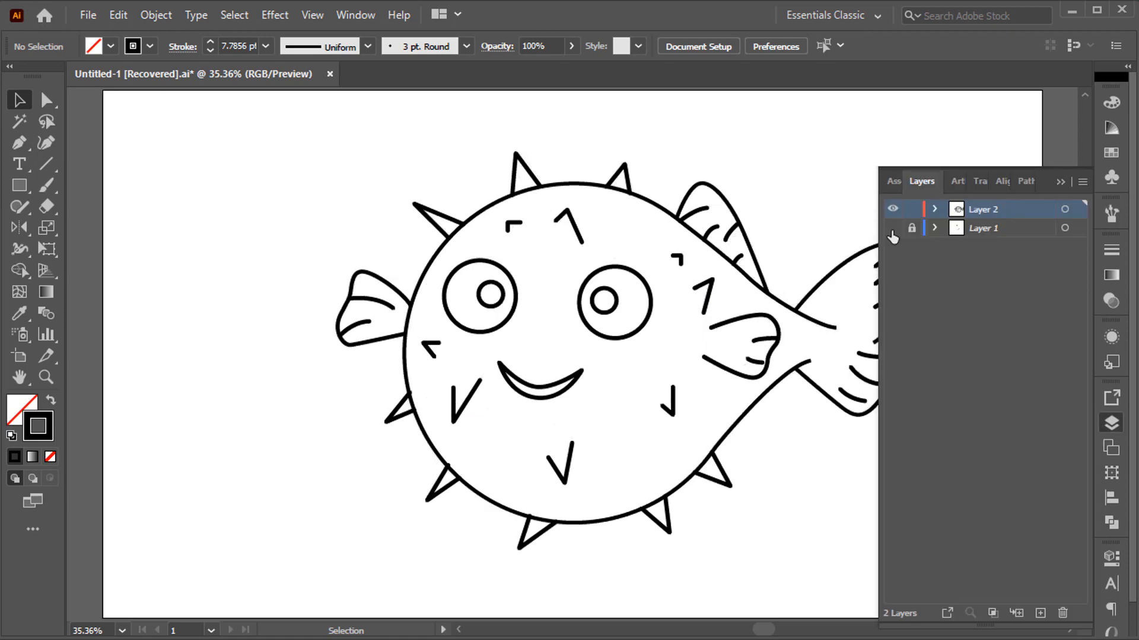
pyautogui.click(1059, 184)
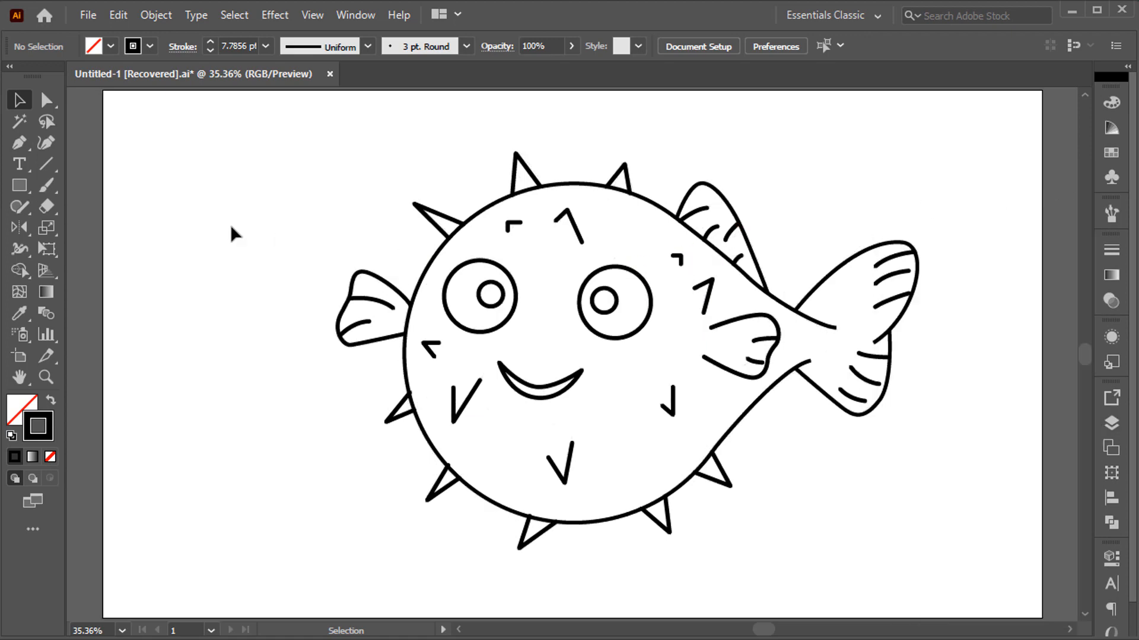
# Taper the inner ends of the two detail lines in the left fin with the Width tool.
pyautogui.scroll(4, 394, 318)
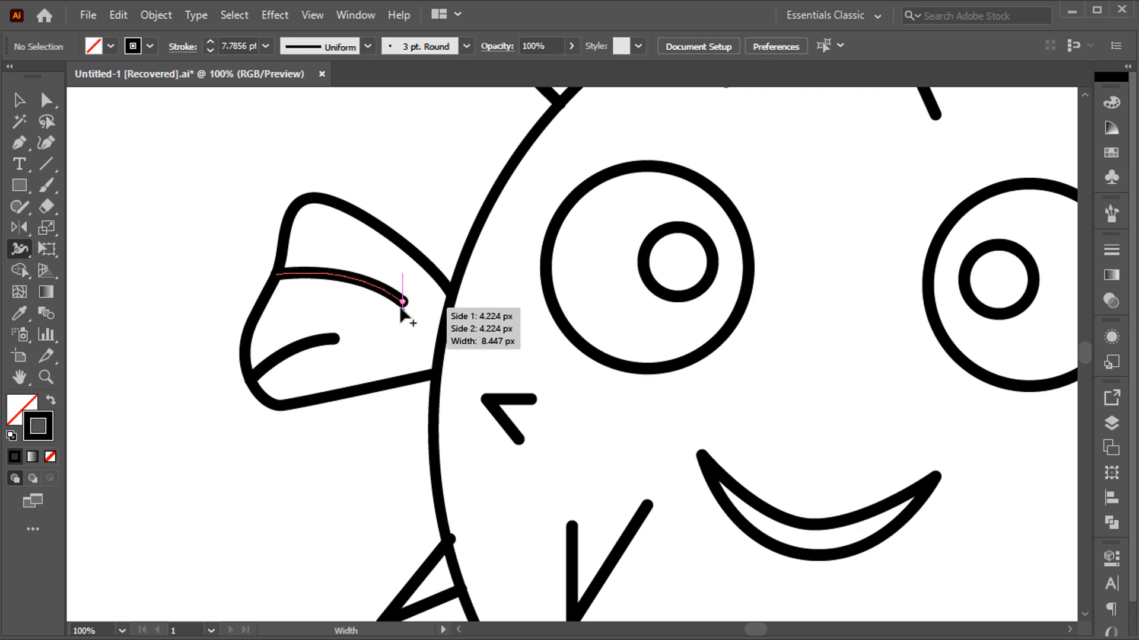
pyautogui.moveTo(398, 304); pyautogui.dragTo(402, 299)
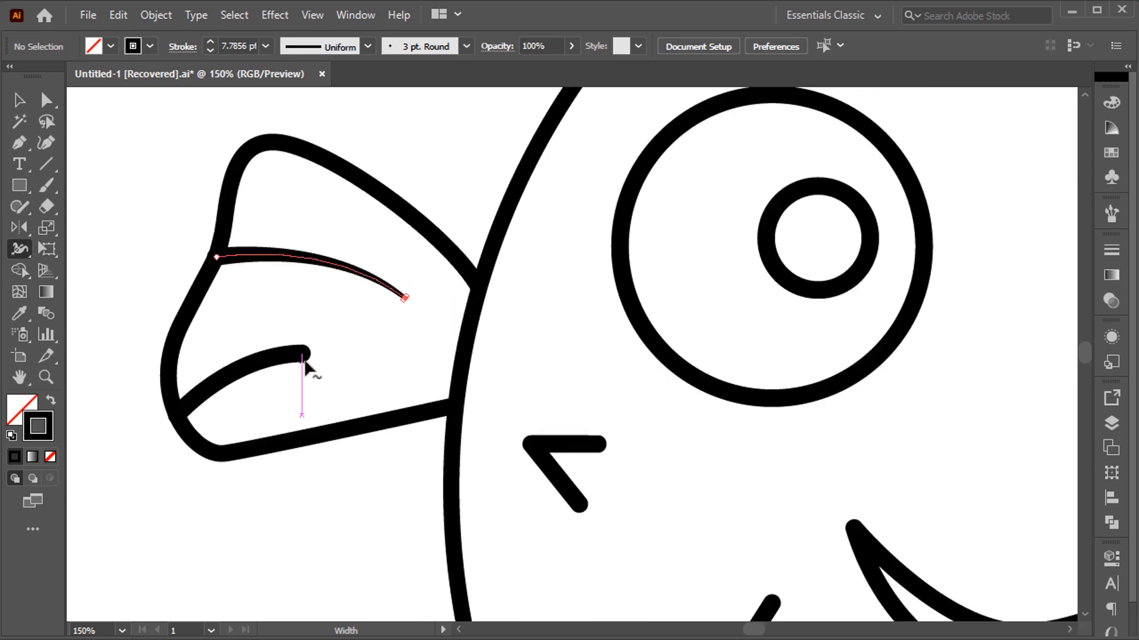
pyautogui.moveTo(304, 363); pyautogui.dragTo(305, 355)
# Taper the free ends of the four detail lines in the top fin with the Width tool.
pyautogui.scroll(-1, 356, 340)
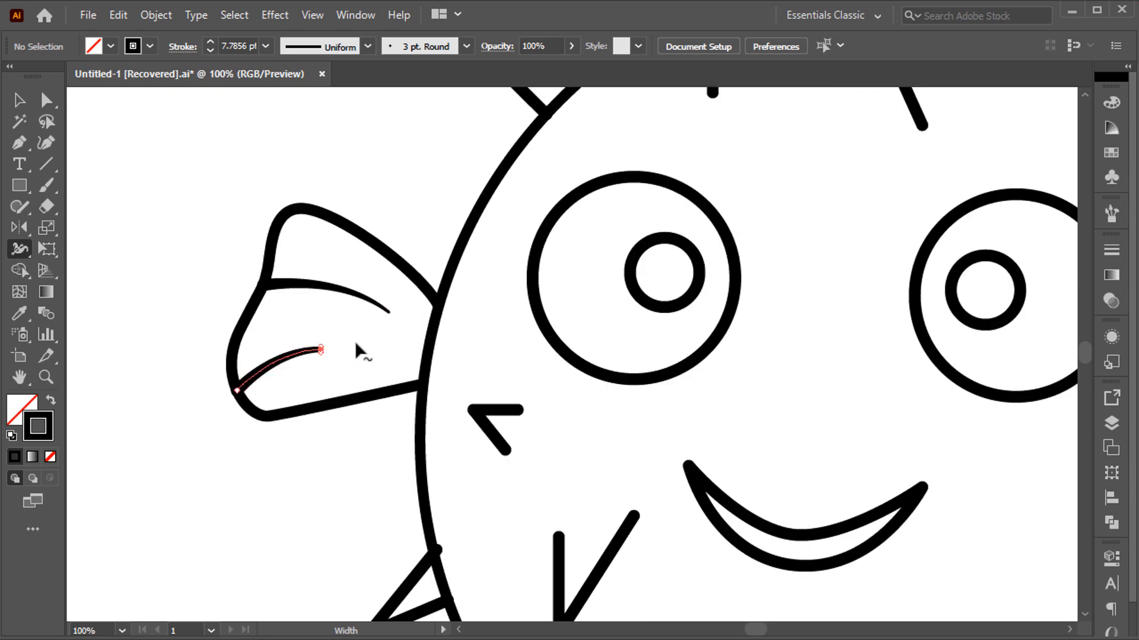
pyautogui.scroll(-3, 356, 340)
pyautogui.scroll(3, 716, 210)
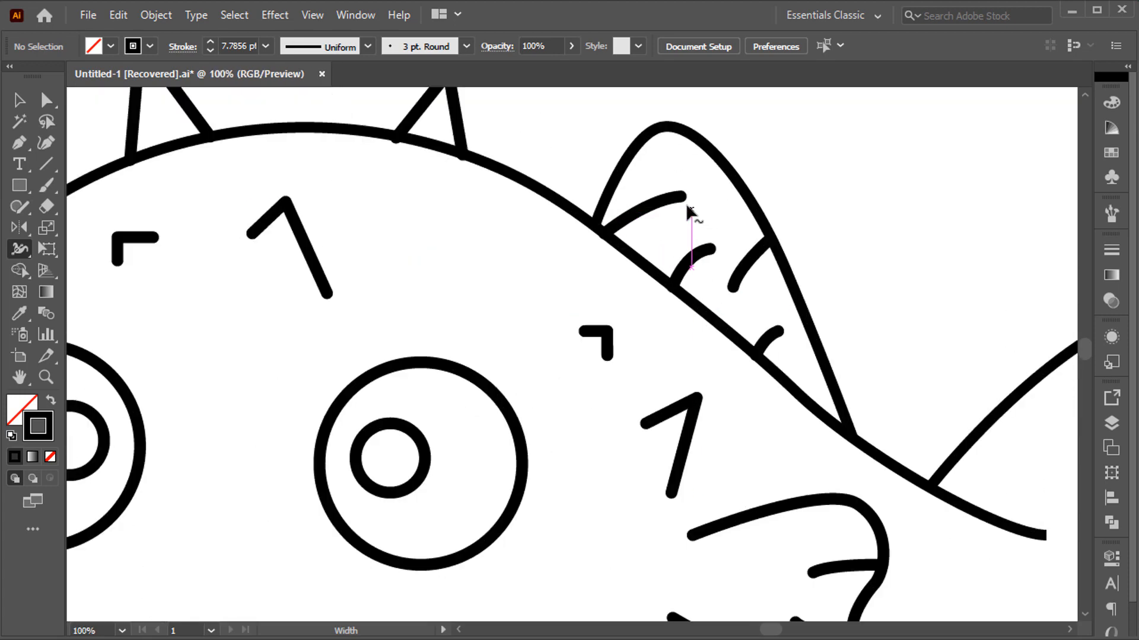
pyautogui.moveTo(681, 200); pyautogui.dragTo(681, 198)
pyautogui.moveTo(741, 295); pyautogui.dragTo(731, 288)
pyautogui.scroll(3, 716, 250)
pyautogui.moveTo(692, 234); pyautogui.dragTo(693, 240)
pyautogui.hscroll(2, 844, 344)
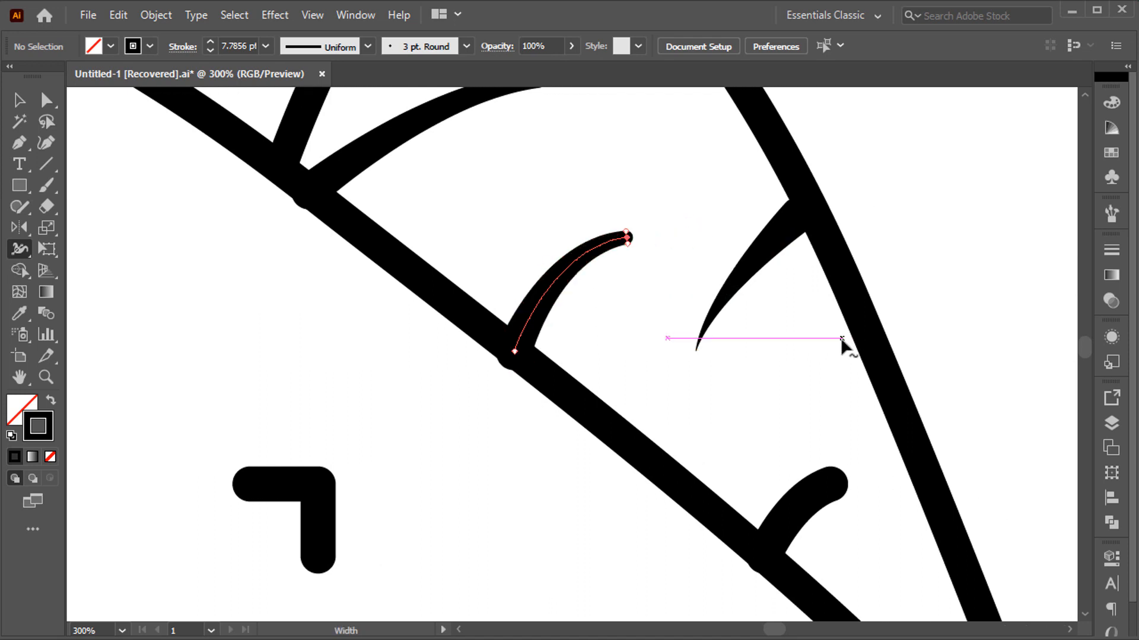
pyautogui.scroll(-3, 848, 397)
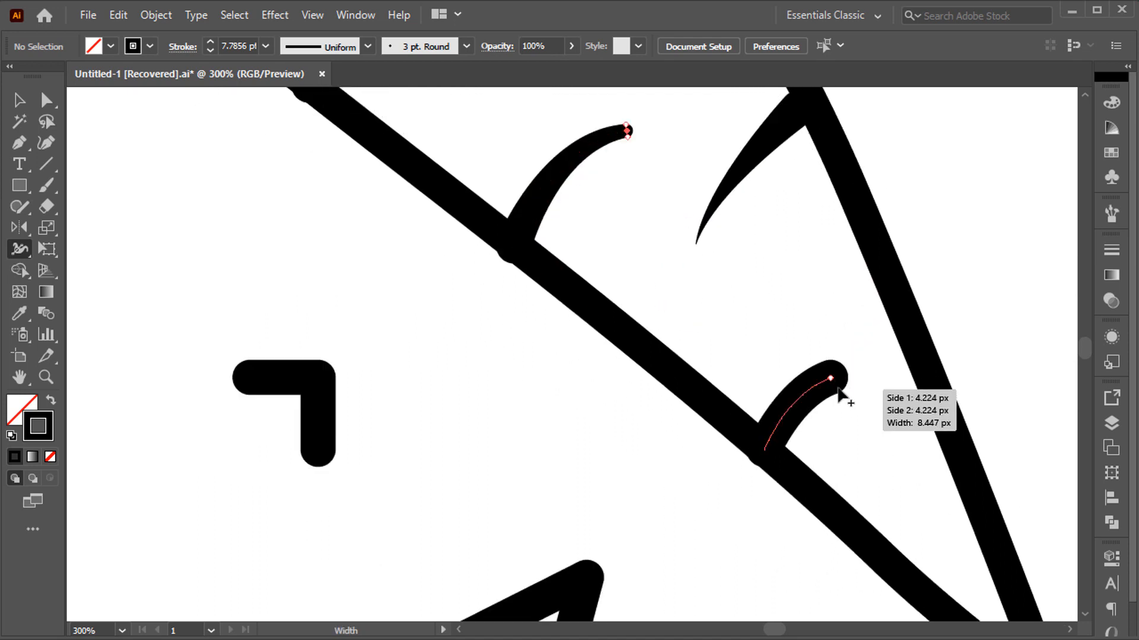
pyautogui.moveTo(835, 393); pyautogui.dragTo(832, 388)
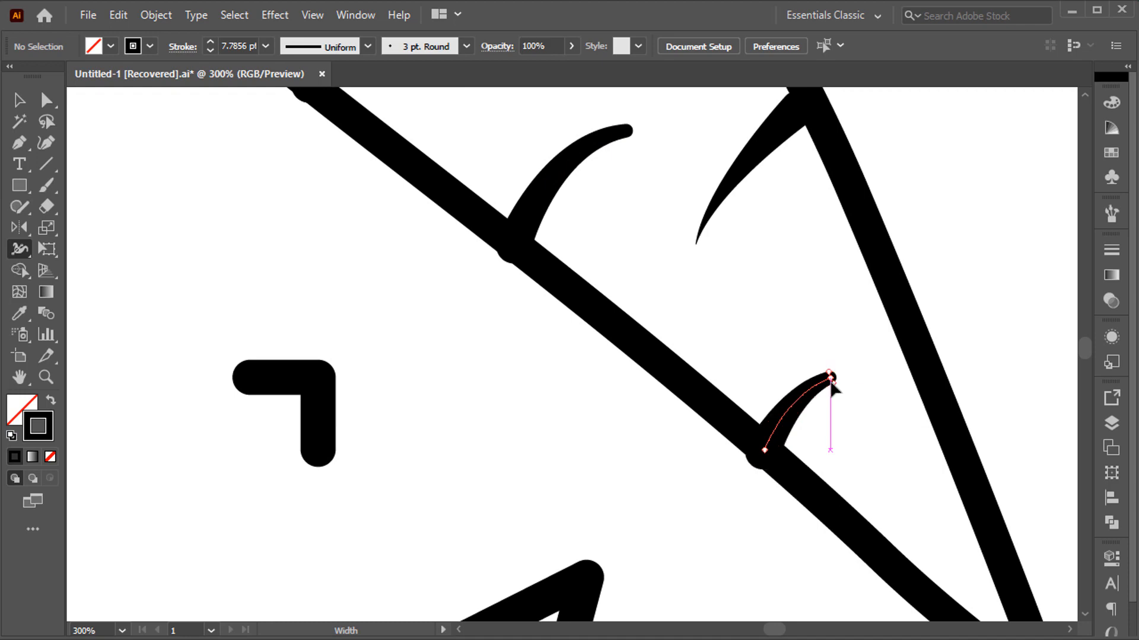
pyautogui.hotkey('ctrl', '0')
# Taper the inner ends of the two detail lines in the side fin near the tail.
pyautogui.scroll(12, 760, 372)
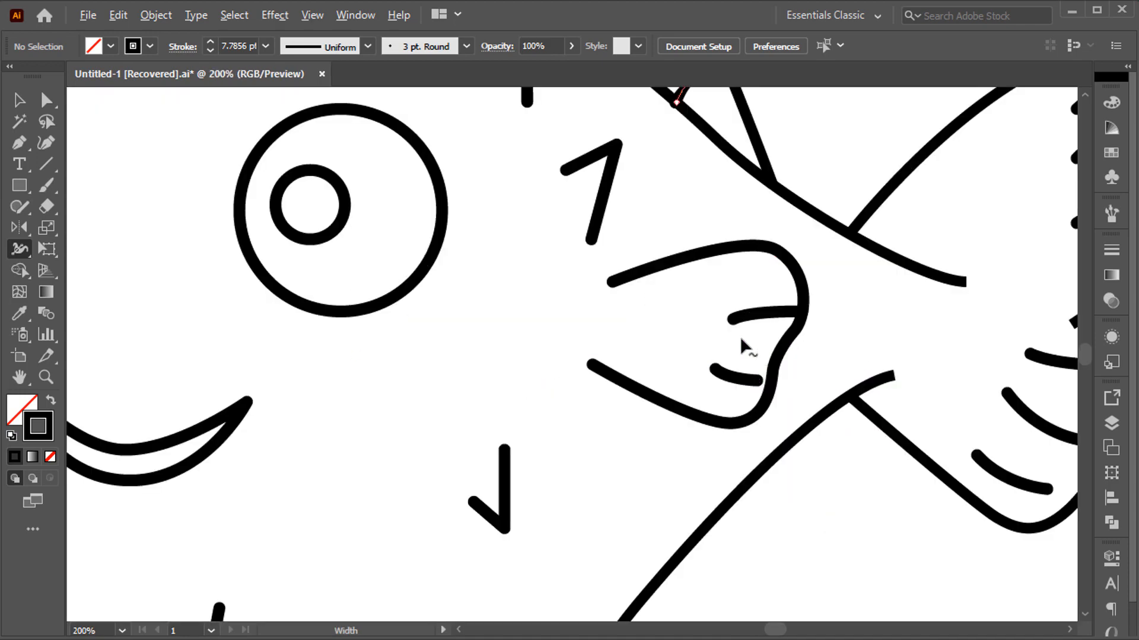
pyautogui.moveTo(721, 298); pyautogui.dragTo(719, 297)
pyautogui.moveTo(649, 494); pyautogui.dragTo(660, 472)
pyautogui.hotkey('ctrl', '0')
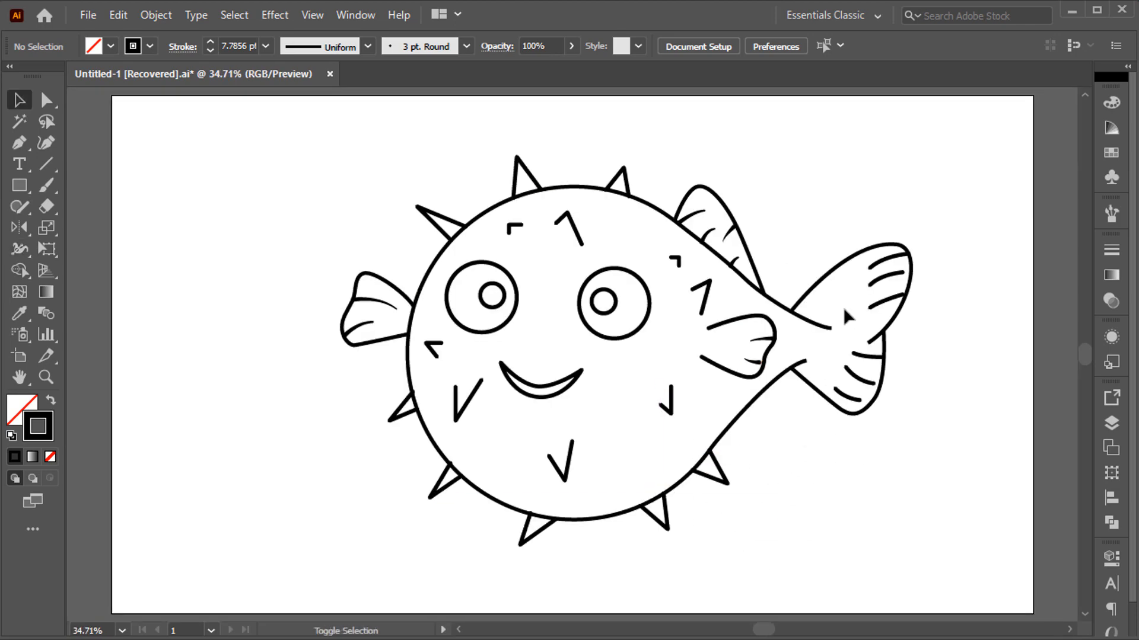
# Taper the inner ends of the three detail lines in the upper tail lobe with the Width tool.
pyautogui.scroll(6, 888, 273)
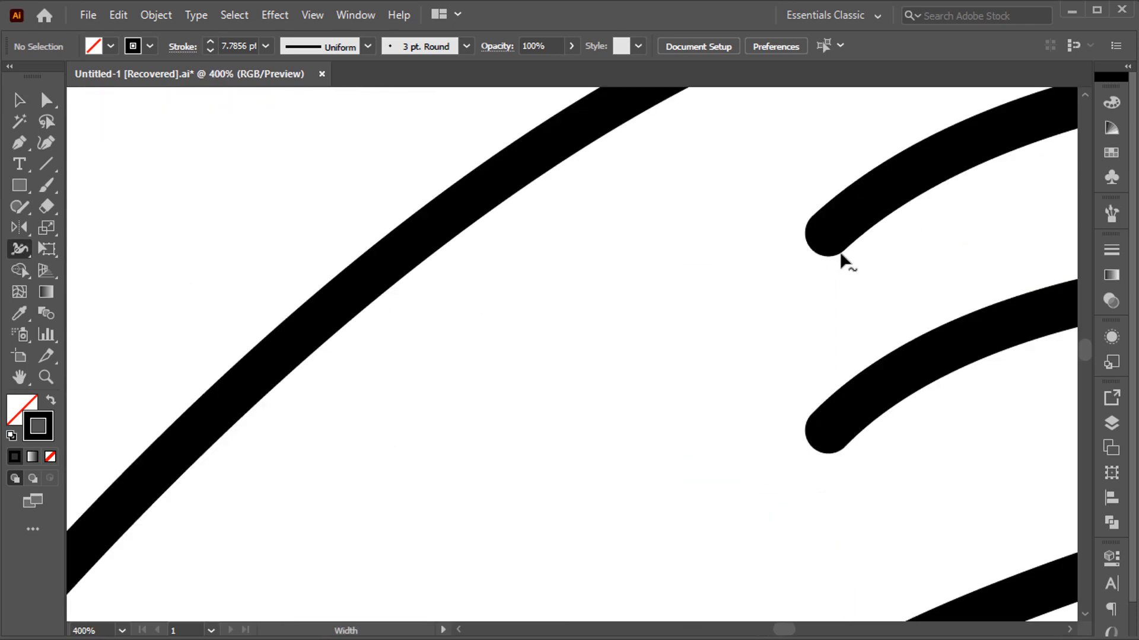
pyautogui.hscroll(3, 770, 255)
pyautogui.scroll(-1, 739, 269)
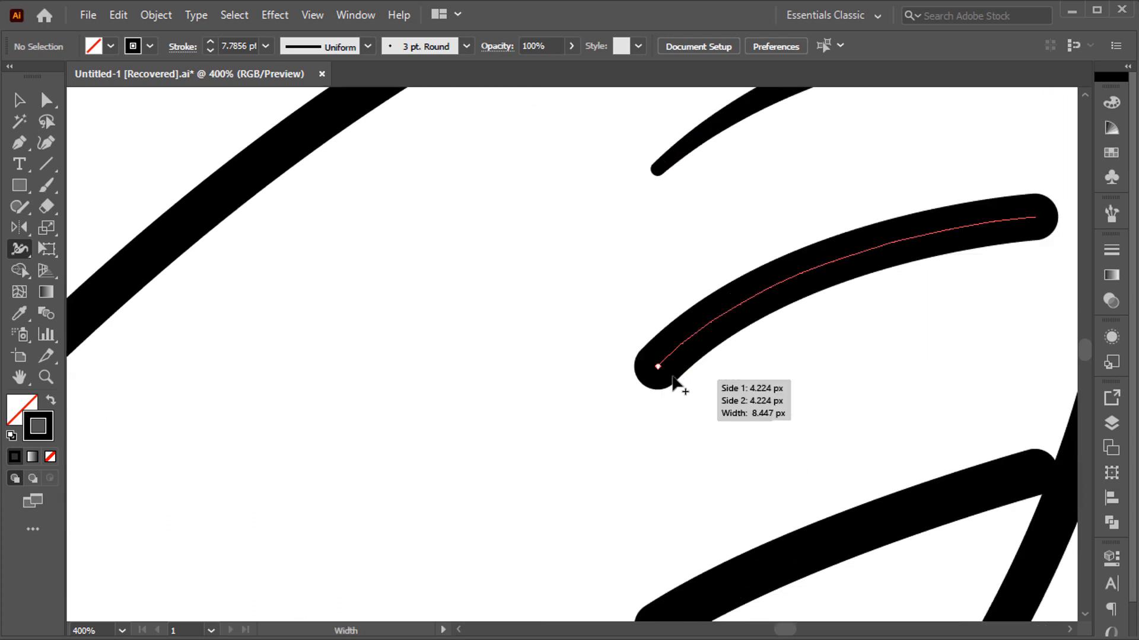
pyautogui.moveTo(670, 379); pyautogui.dragTo(660, 372)
pyautogui.scroll(-3, 659, 373)
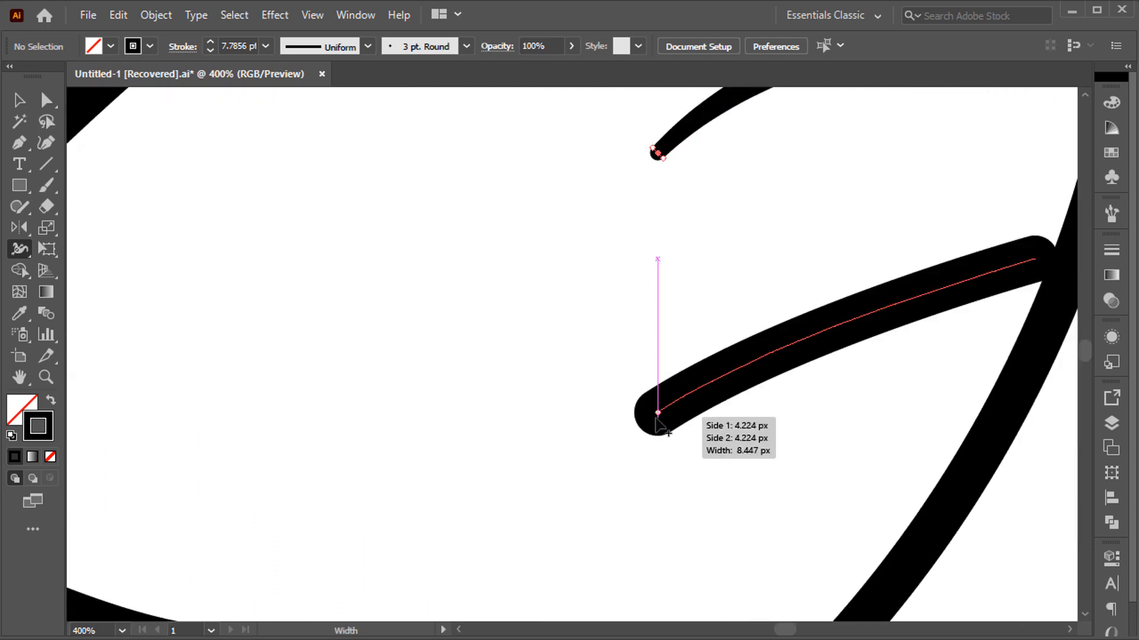
pyautogui.moveTo(662, 426); pyautogui.dragTo(657, 417)
pyautogui.scroll(-8, 639, 463)
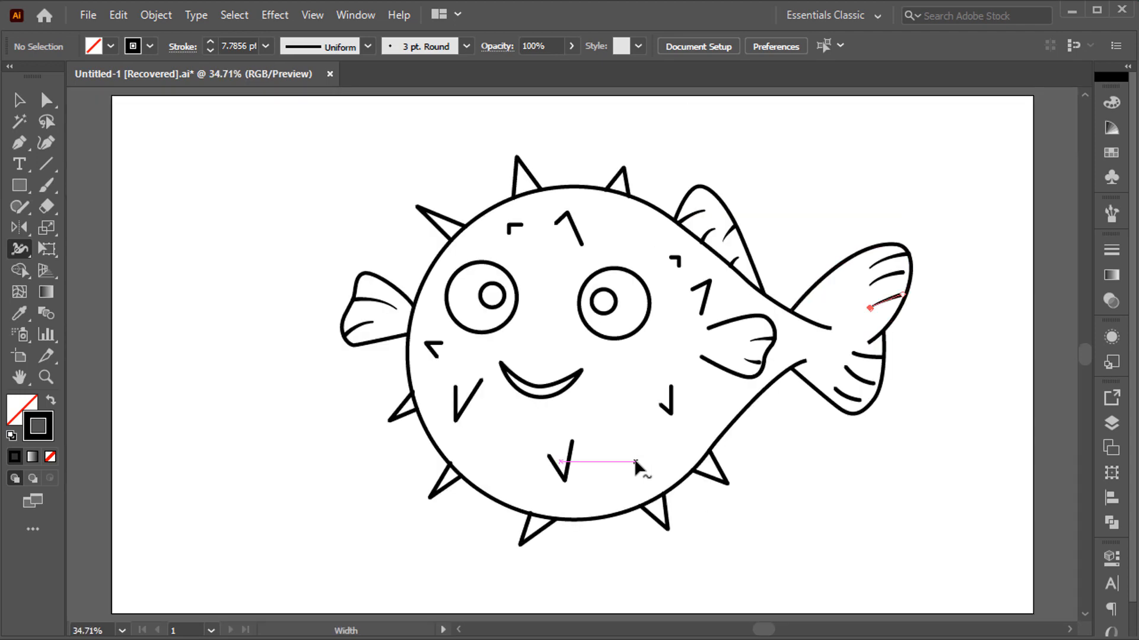
# Taper the inner ends of the lower two detail lines in the lower tail lobe.
pyautogui.scroll(4, 845, 374)
pyautogui.scroll(2, 842, 368)
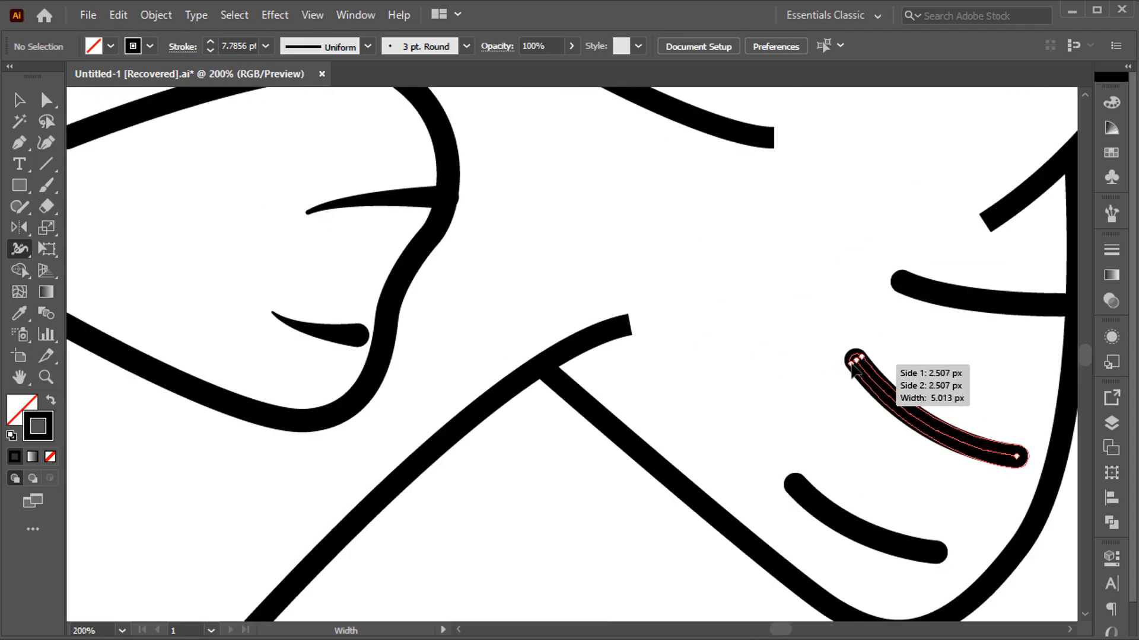
pyautogui.moveTo(795, 483); pyautogui.dragTo(795, 480)
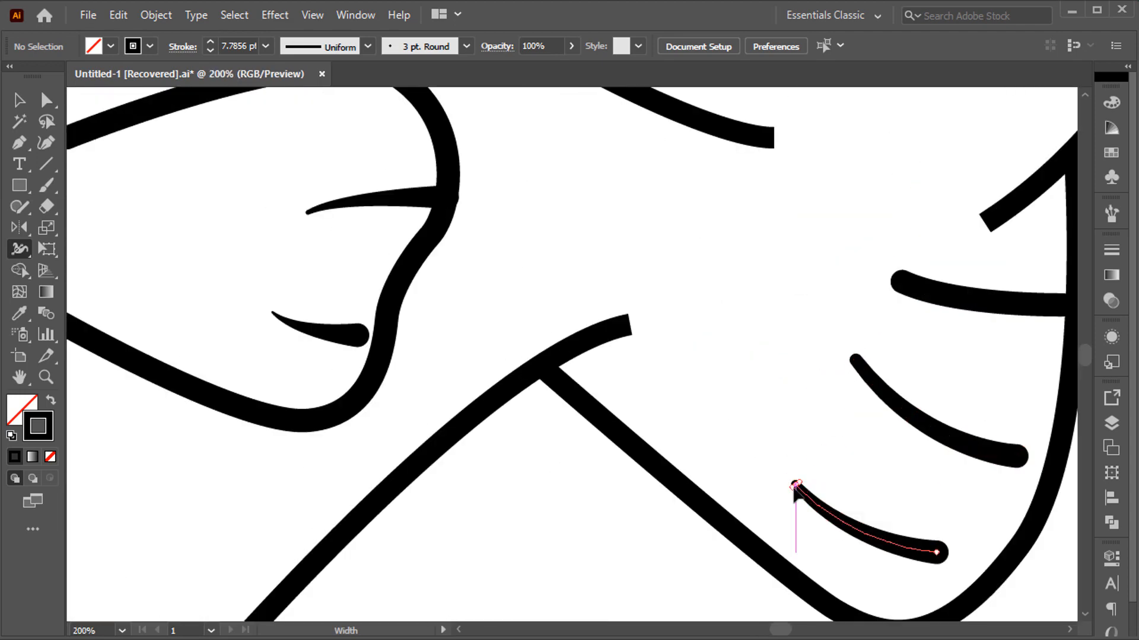
pyautogui.hotkey('ctrl', '0')
# Thicken the fish's body outline to an 11 pt stroke.
pyautogui.press('v')
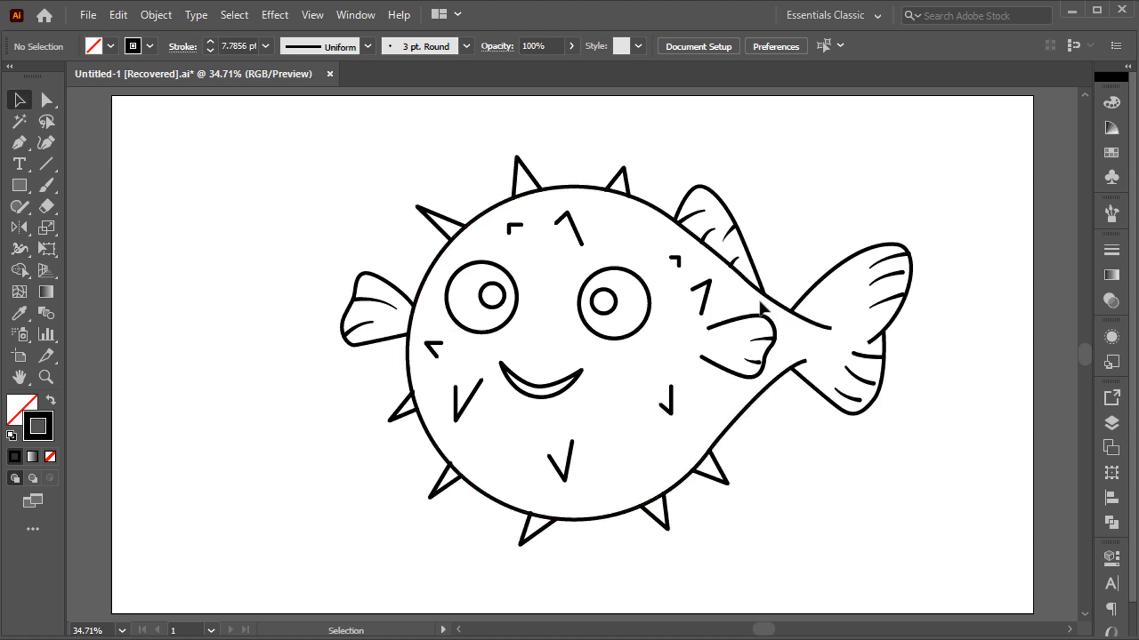
pyautogui.click(768, 291)
pyautogui.click(210, 49)
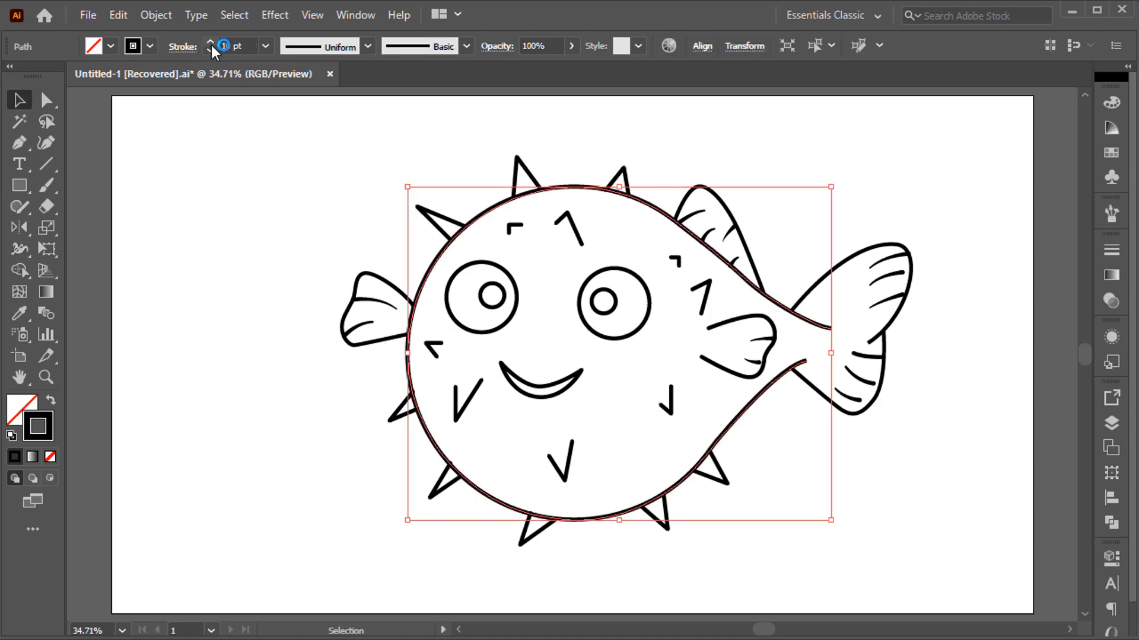
# Taper the body outline's upper end inside the tail with the Width tool, adding a width point near the upper tail lobe.
pyautogui.click(20, 249)
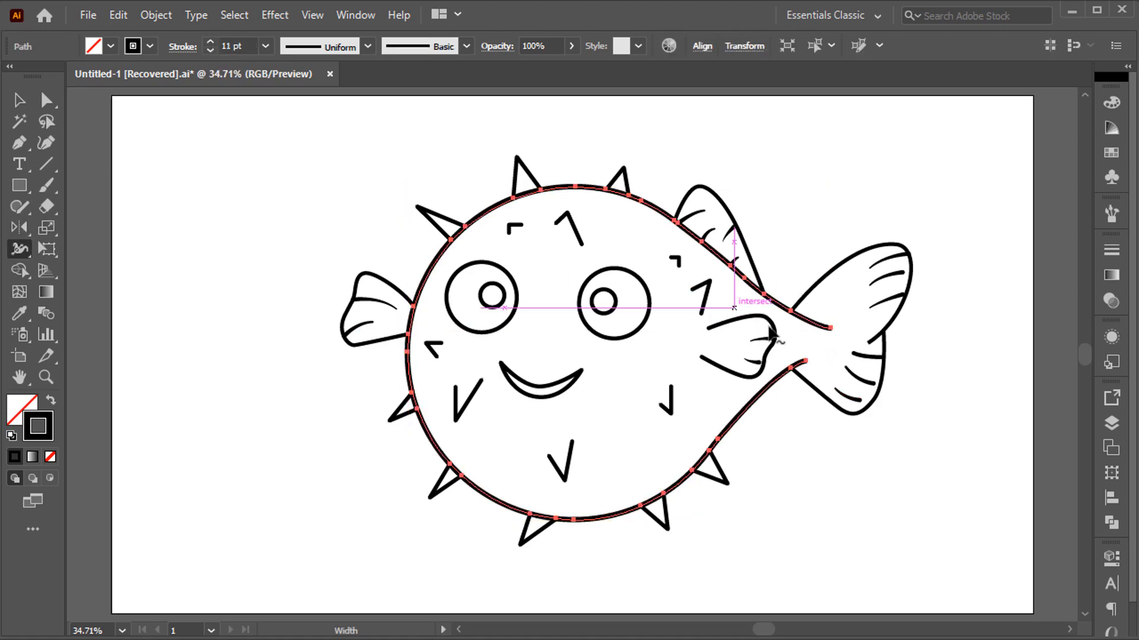
pyautogui.scroll(5, 824, 333)
pyautogui.scroll(2, 845, 355)
pyautogui.moveTo(859, 358); pyautogui.dragTo(857, 347)
pyautogui.moveTo(692, 288); pyautogui.dragTo(686, 300)
pyautogui.scroll(-1, 686, 301)
pyautogui.scroll(-1, 702, 493)
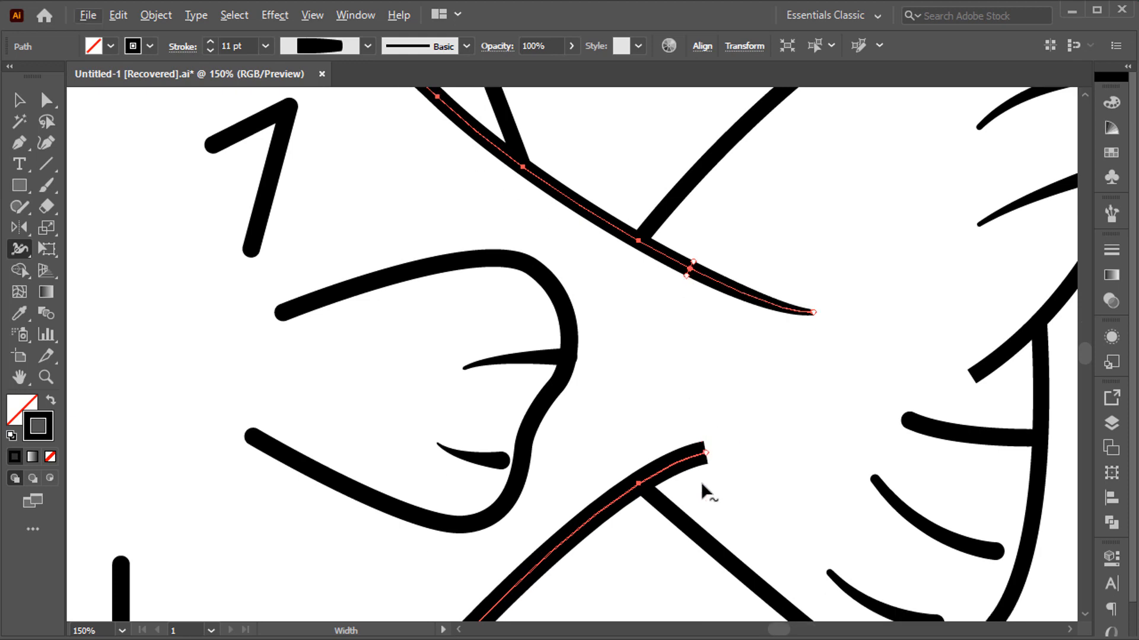
# Taper the body outline's lower end inside the tail, adding a width point at the lower tail lobe's junction, and deselect.
pyautogui.scroll(3, 706, 474)
pyautogui.moveTo(708, 422); pyautogui.dragTo(716, 437)
pyautogui.moveTo(549, 498)
pyautogui.mouseDown()
pyautogui.moveTo(539, 516)
pyautogui.moveTo(554, 509)
pyautogui.mouseUp()
pyautogui.hotkey('ctrl', '0')
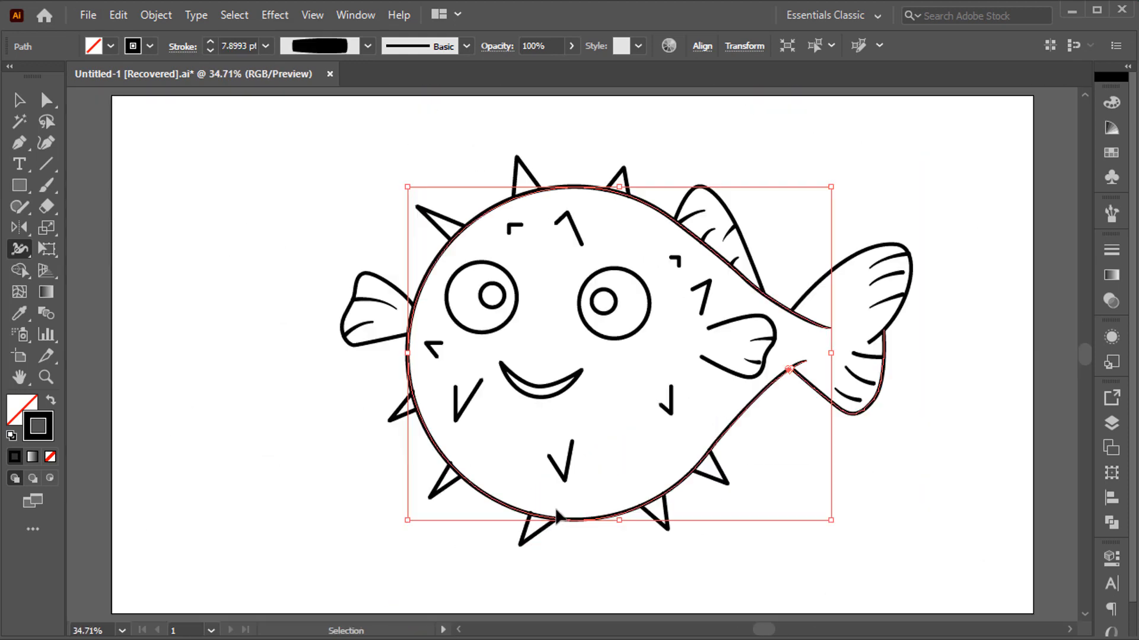
pyautogui.press('v')
pyautogui.click(802, 461)
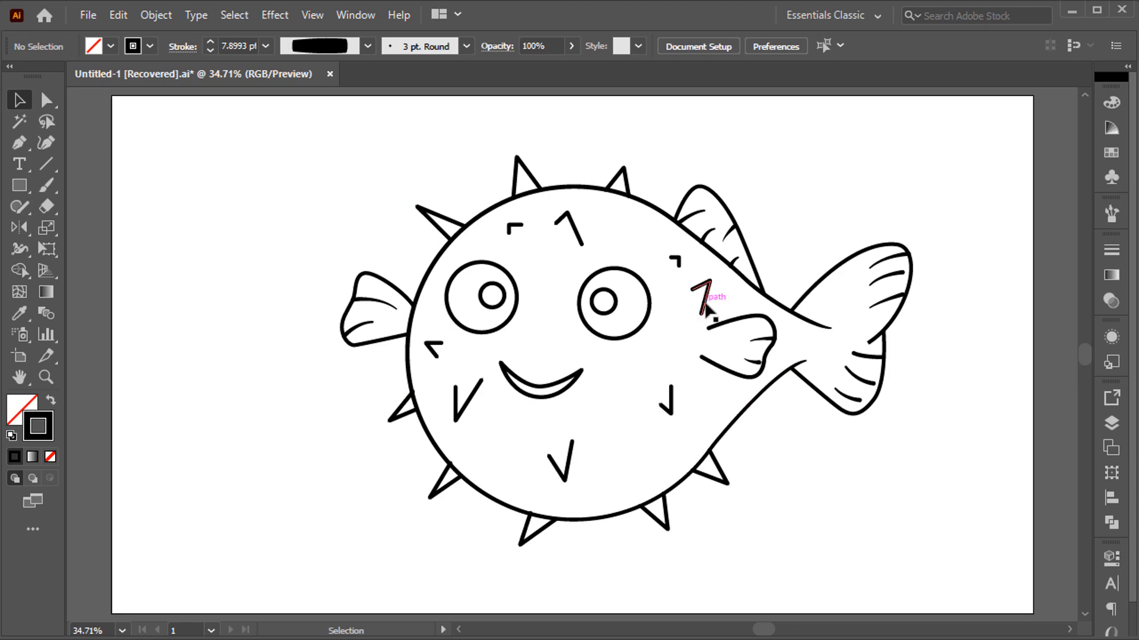
# Apply the width profile tapered at both ends to all angular marks on the body, with a 9 pt stroke.
pyautogui.click(702, 293)
pyautogui.keyDown('shift'); pyautogui.click(513, 226); pyautogui.keyUp('shift')
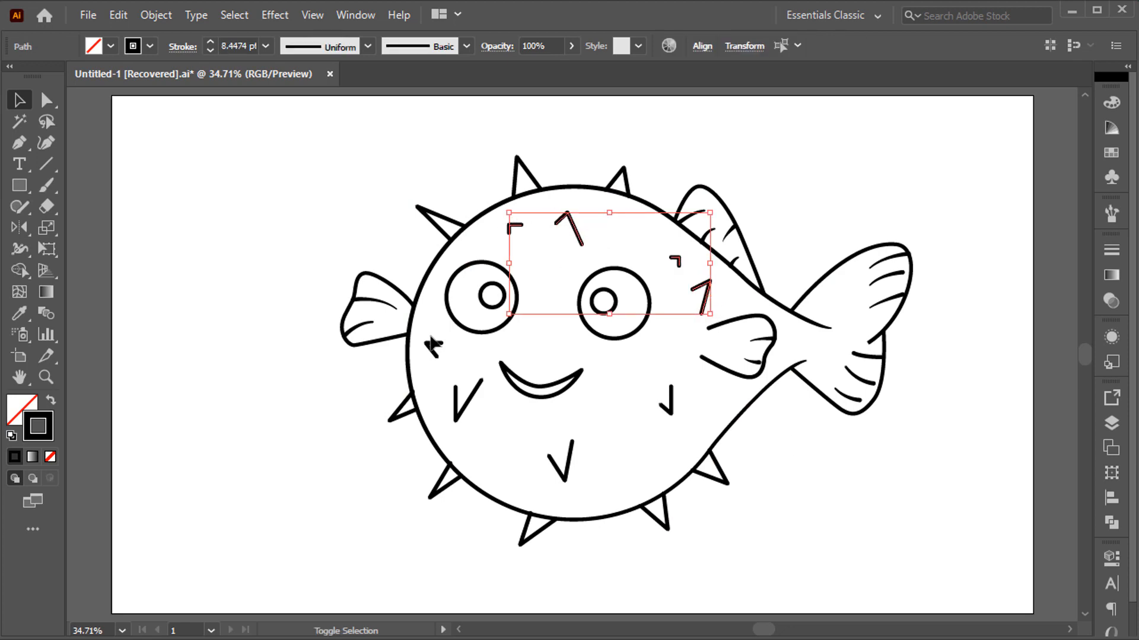
pyautogui.keyDown('shift'); pyautogui.click(433, 348); pyautogui.keyUp('shift')
pyautogui.keyDown('shift'); pyautogui.click(468, 399); pyautogui.keyUp('shift')
pyautogui.keyDown('shift'); pyautogui.click(567, 456); pyautogui.keyUp('shift')
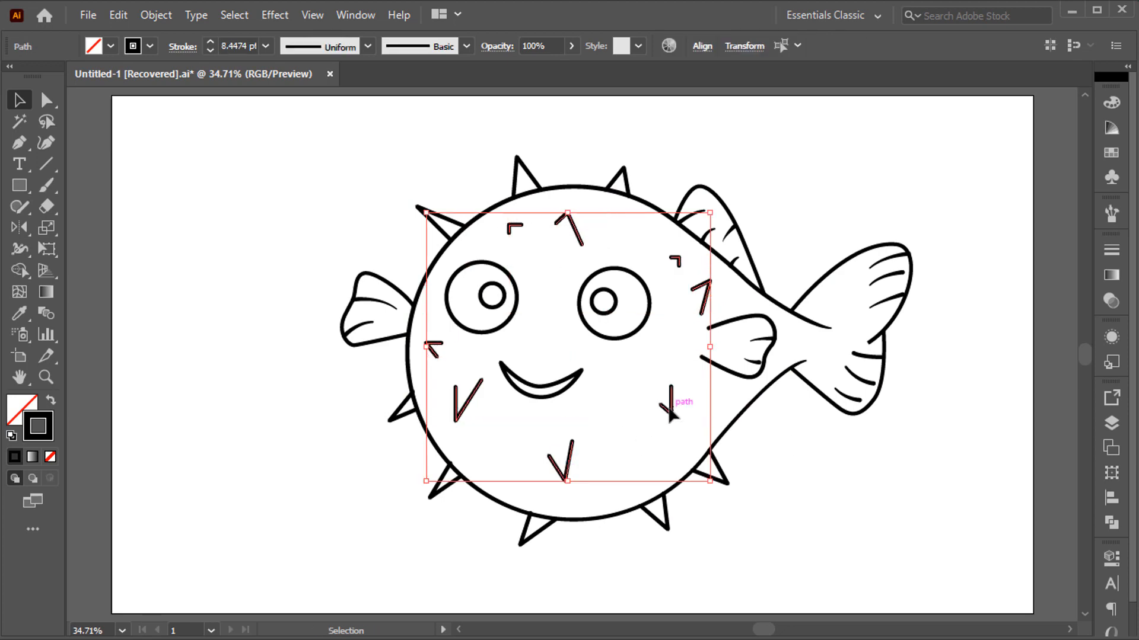
pyautogui.click(368, 45)
pyautogui.click(330, 100)
pyautogui.click(323, 201)
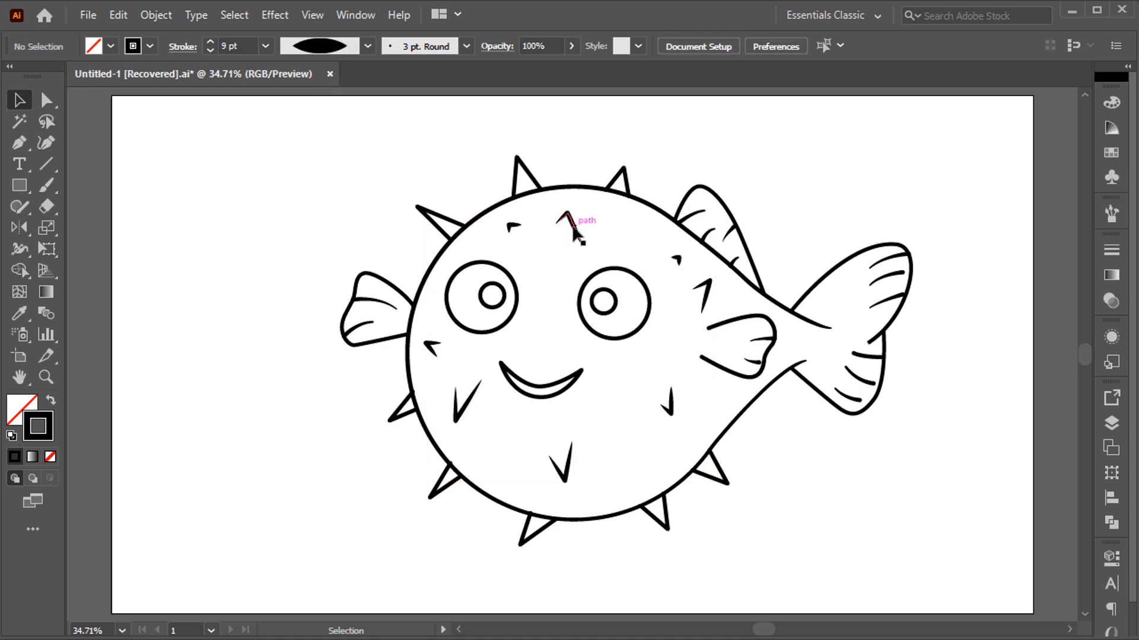
# Move the topmost angular mark to above the right eye and delete the small mark near the top fin.
pyautogui.moveTo(573, 227); pyautogui.dragTo(610, 242)
pyautogui.hotkey('ctrl', 'shift', 'a')
# Set the body outline's stroke to 9 pt and deselect it.
pyautogui.click(741, 415)
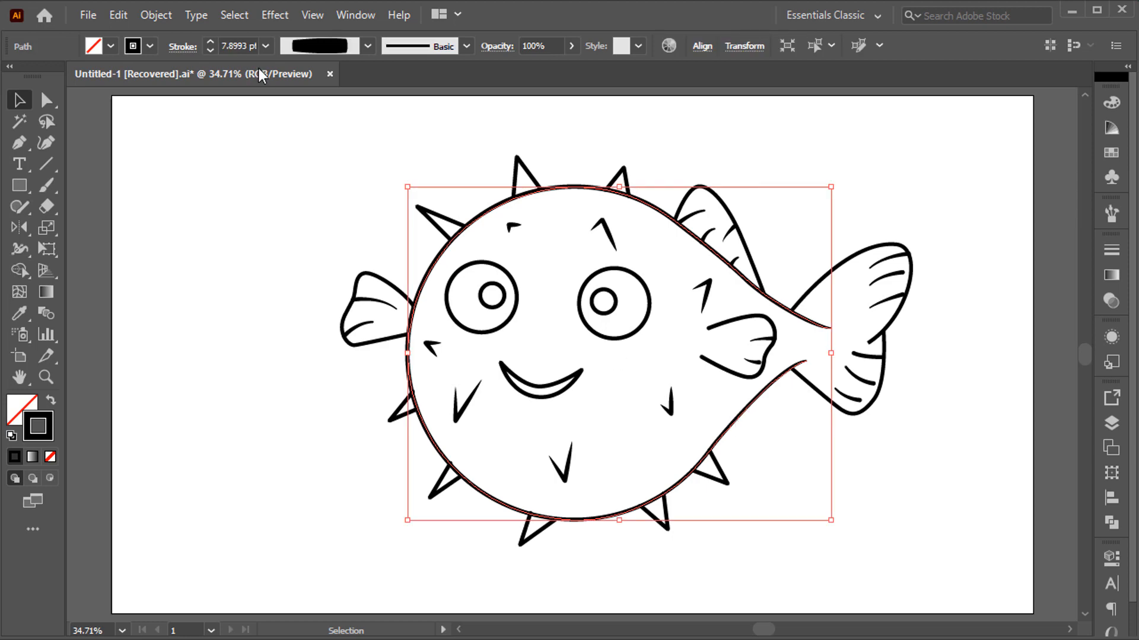
pyautogui.click(214, 45)
pyautogui.hotkey('ctrl', 'shift', 'a')
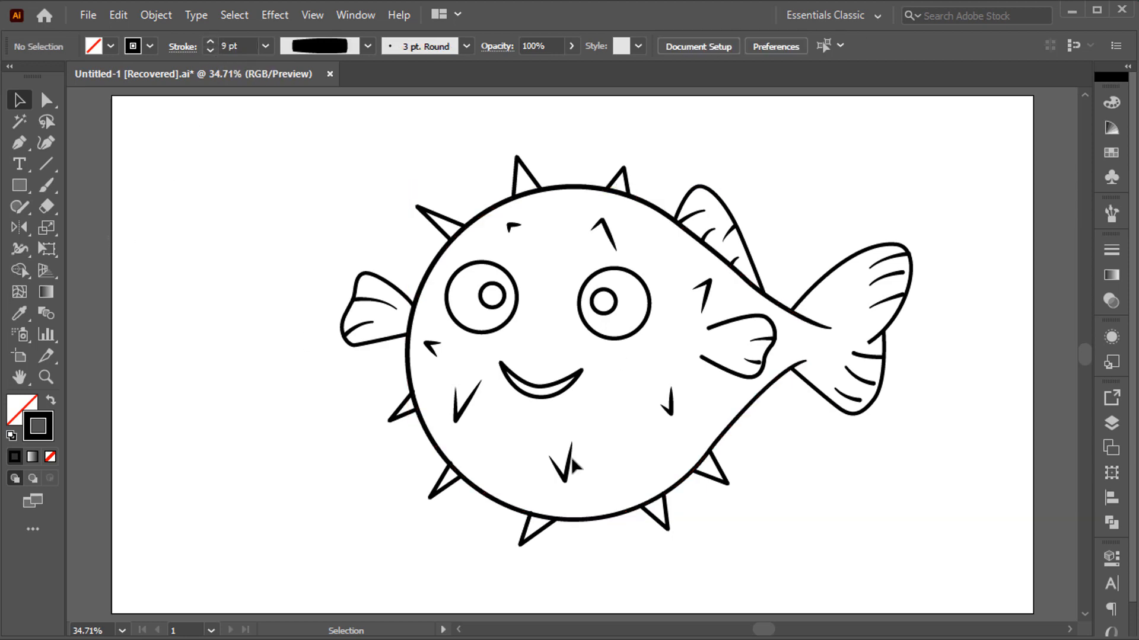
# Taper the inner end of the uppermost detail line in the lower tail lobe with the Width tool.
pyautogui.hotkey('shift', 'w')
pyautogui.scroll(5, 880, 370)
pyautogui.moveTo(852, 391); pyautogui.dragTo(845, 380)
# Taper the upper tail lobe outline's lower free end and adjust its width where it meets the lower lobe.
pyautogui.scroll(4, 771, 355)
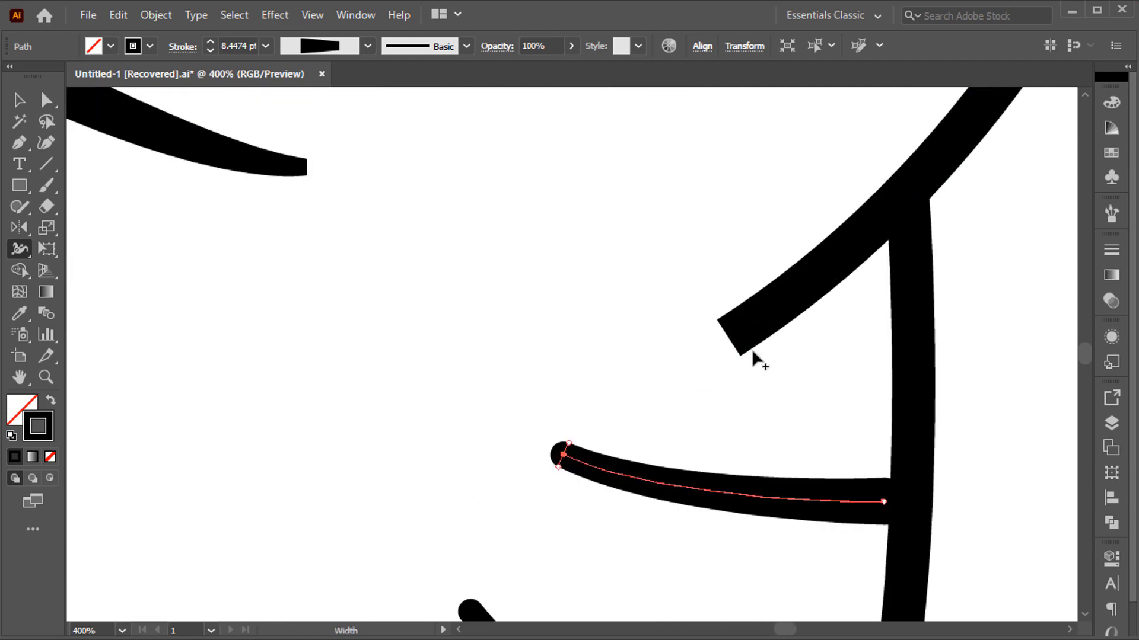
pyautogui.moveTo(737, 344)
pyautogui.mouseDown()
pyautogui.moveTo(737, 356)
pyautogui.moveTo(731, 343)
pyautogui.mouseUp()
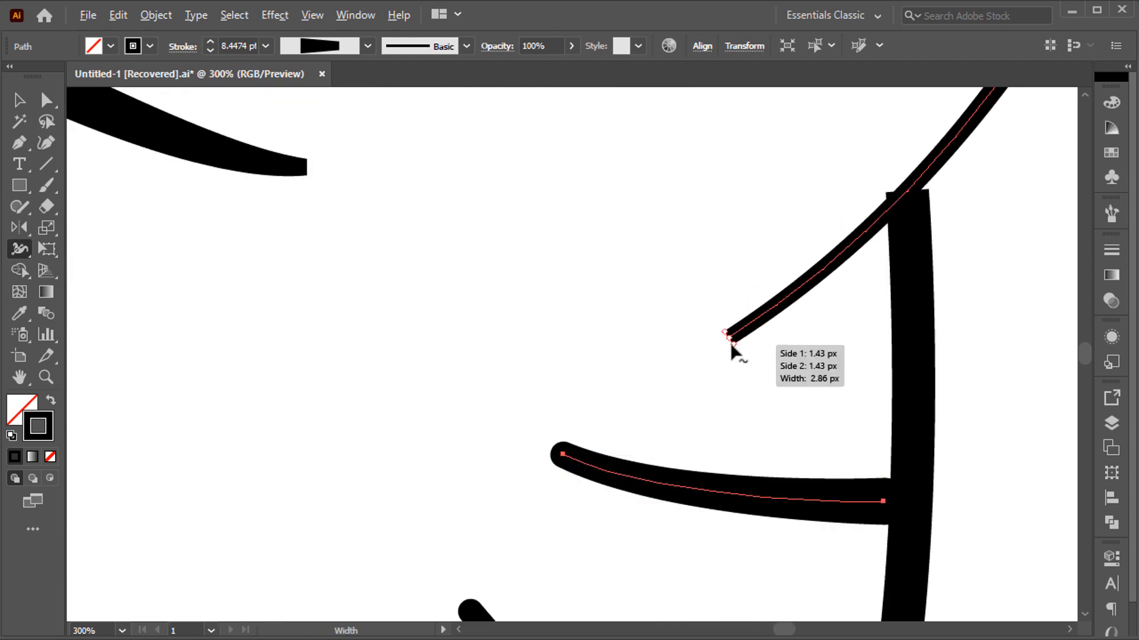
pyautogui.scroll(-1, 752, 237)
pyautogui.scroll(1, 751, 238)
pyautogui.moveTo(736, 276); pyautogui.dragTo(728, 262)
pyautogui.hotkey('ctrl', '0')
pyautogui.press('v')
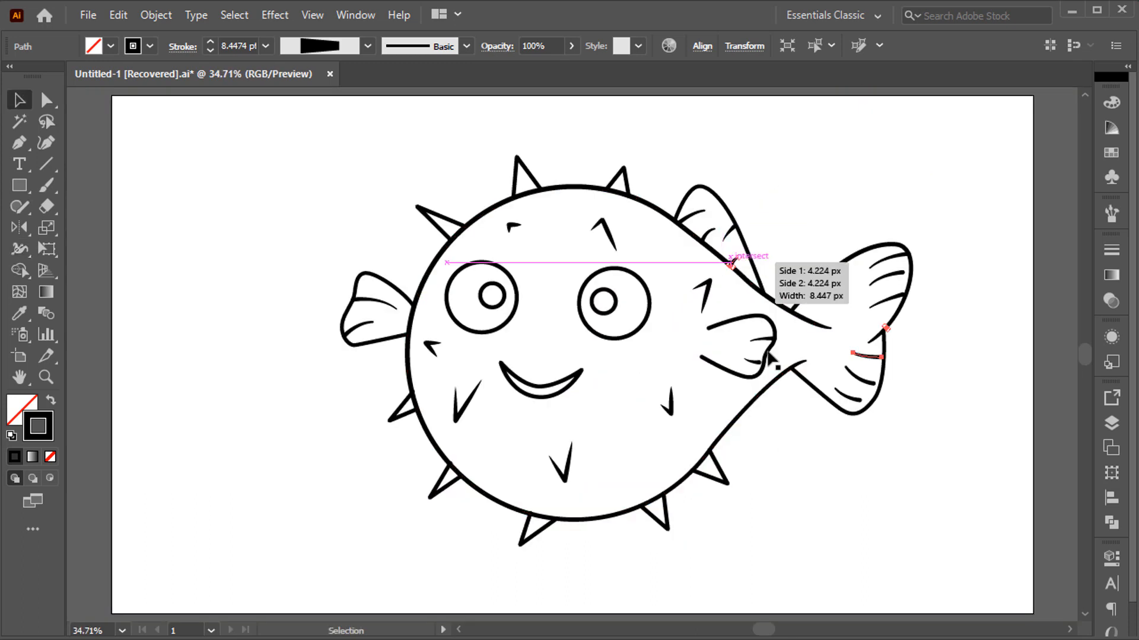
# Apply the lens-shaped width profile that tapers both ends to the right side fin's outline and deselect it.
pyautogui.click(804, 437)
pyautogui.click(768, 365)
pyautogui.click(368, 47)
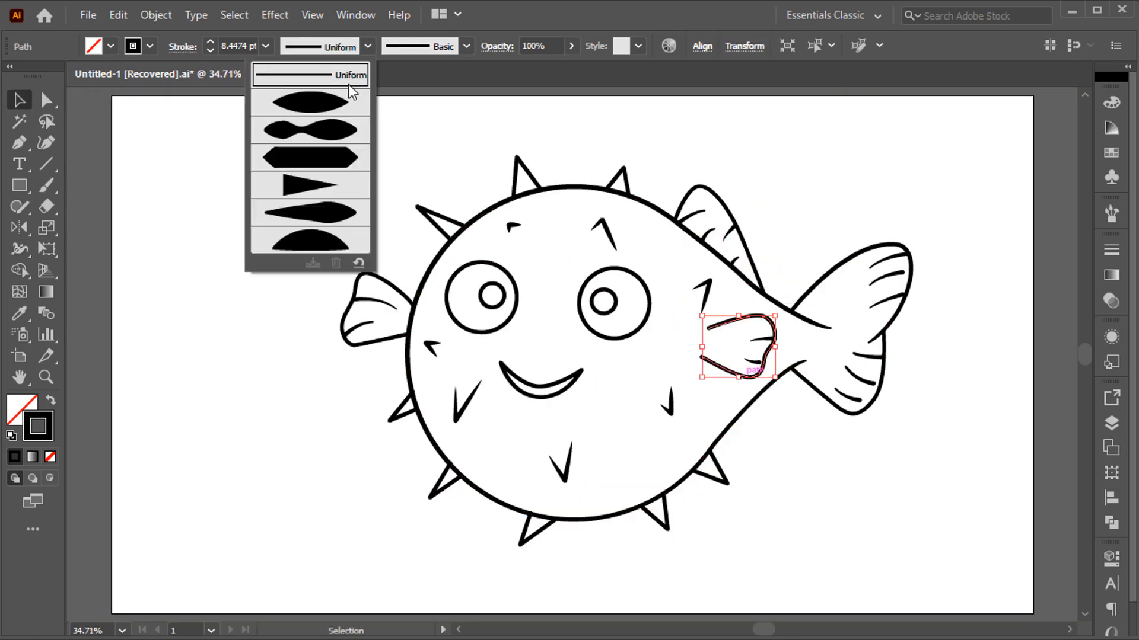
pyautogui.click(308, 102)
pyautogui.click(334, 154)
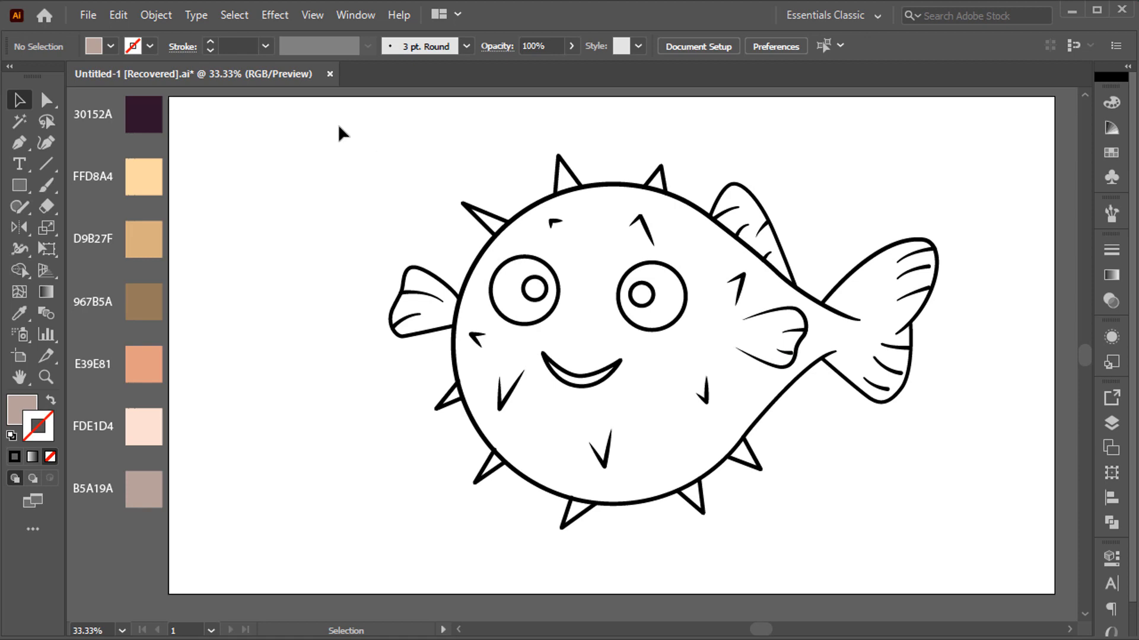
# Recolor the strokes of all the pufferfish line art with the 30152A swatch and group the paths.
pyautogui.moveTo(338, 127); pyautogui.dragTo(994, 533)
pyautogui.click(20, 314)
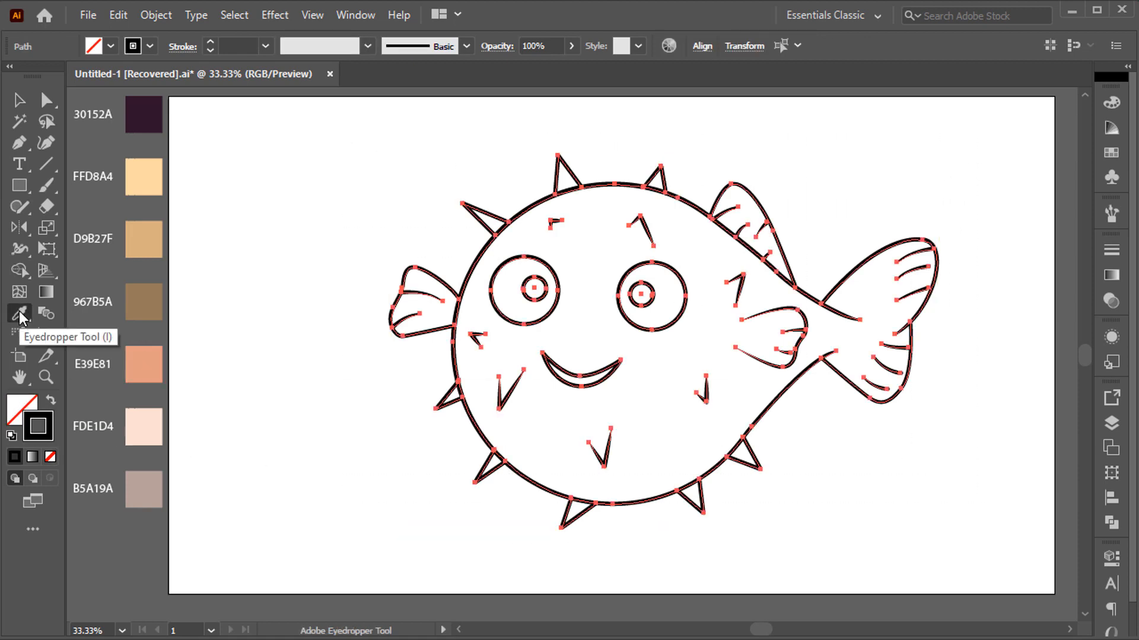
pyautogui.click(143, 112)
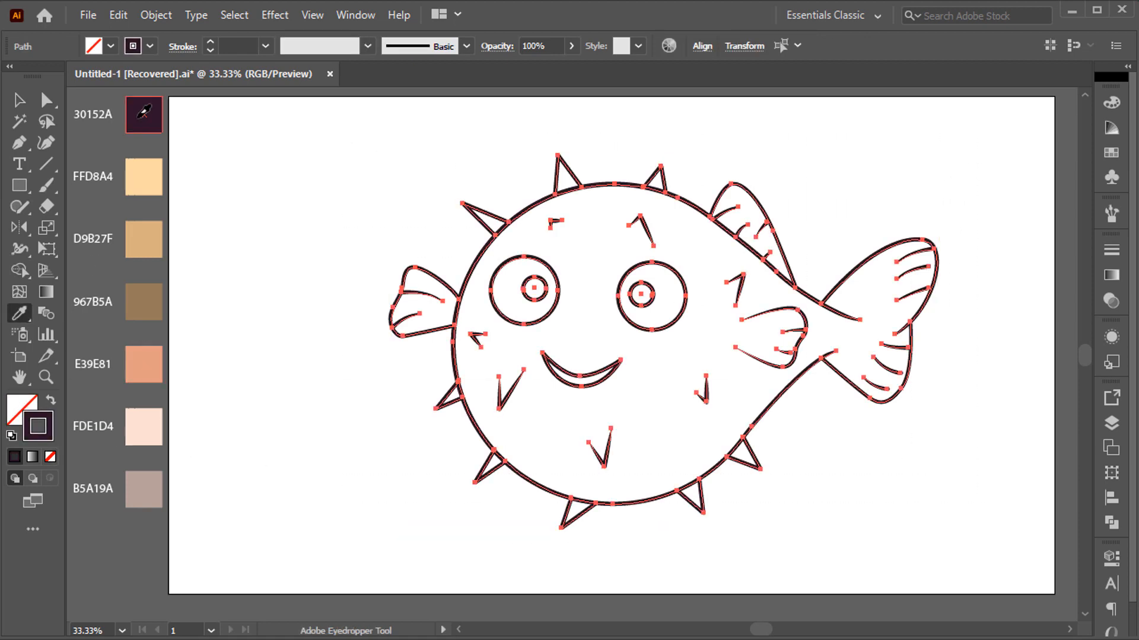
pyautogui.click(18, 102)
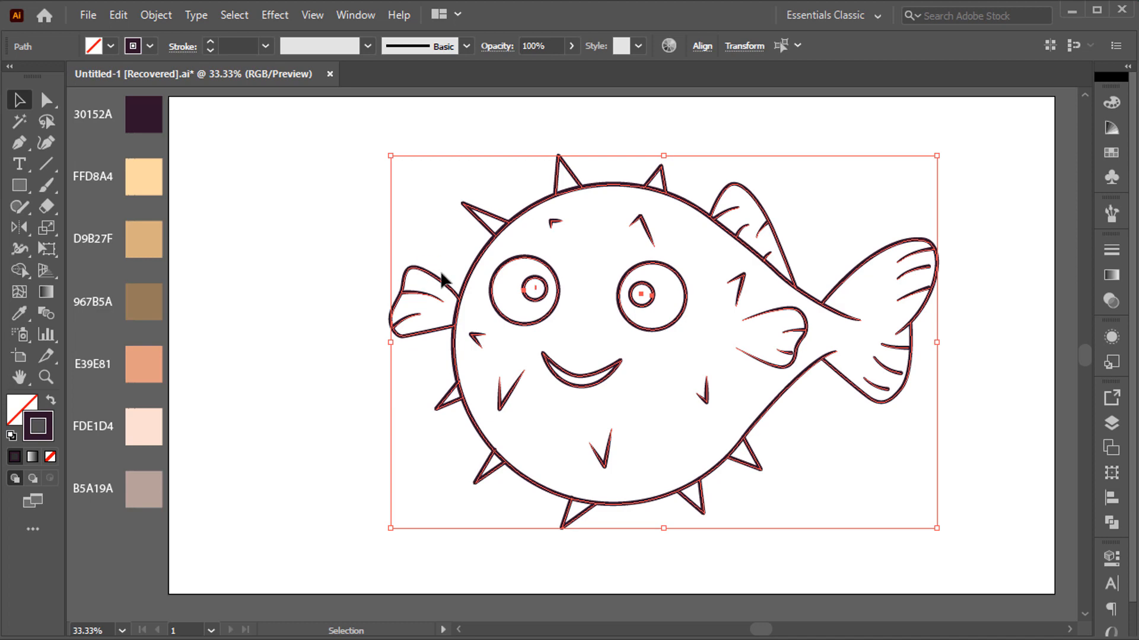
pyautogui.rightClick(457, 281)
pyautogui.click(541, 386)
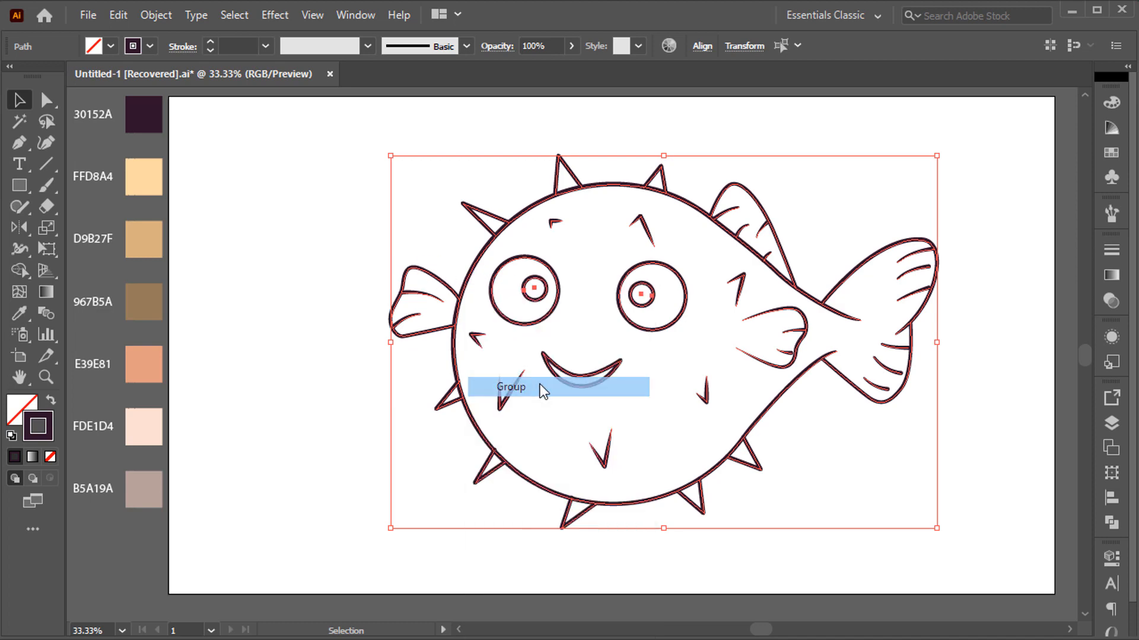
pyautogui.click(342, 328)
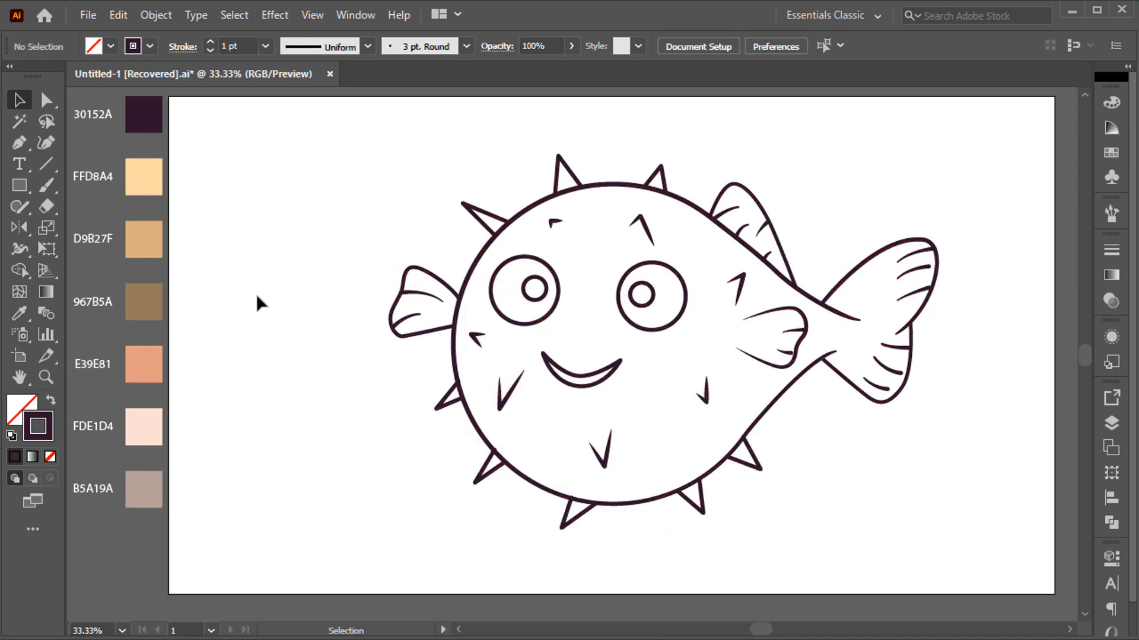
# Draw a rectangle covering the whole pufferfish and fill it with the D9B27F swatch without a stroke.
pyautogui.click(19, 185)
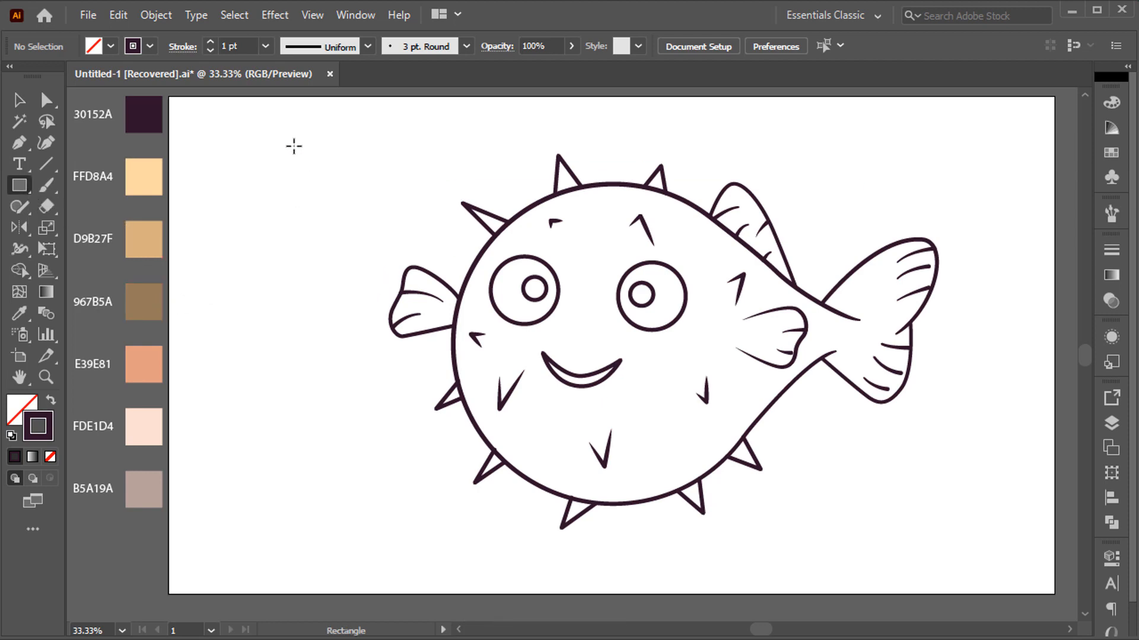
pyautogui.moveTo(290, 126)
pyautogui.mouseDown()
pyautogui.moveTo(650, 357)
pyautogui.moveTo(992, 543)
pyautogui.mouseUp()
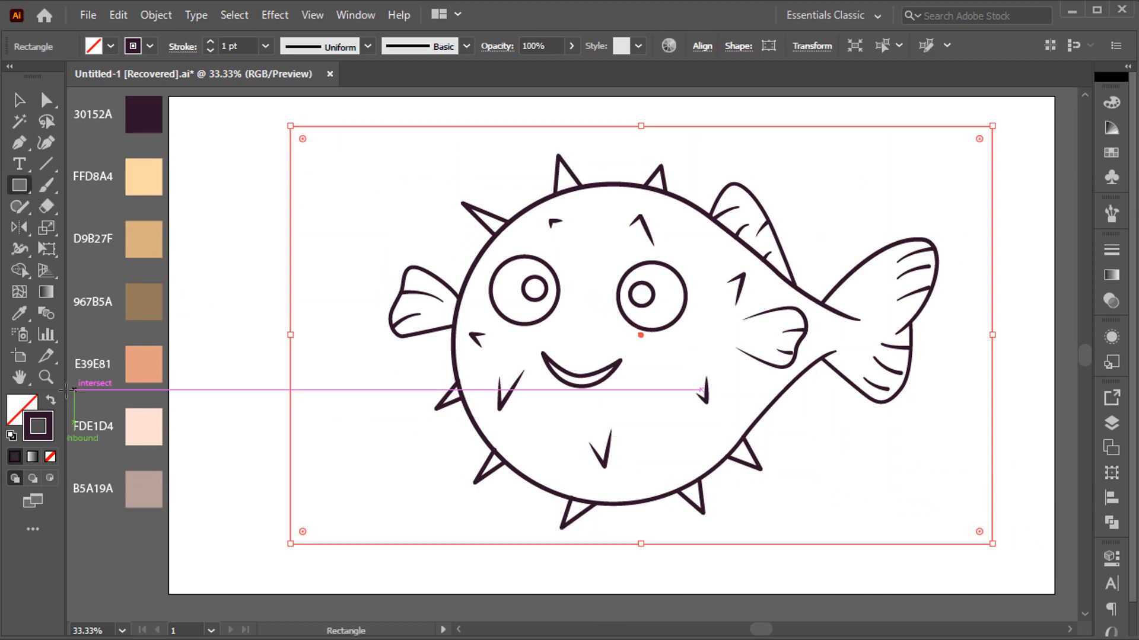
pyautogui.click(51, 401)
pyautogui.click(21, 314)
pyautogui.click(144, 239)
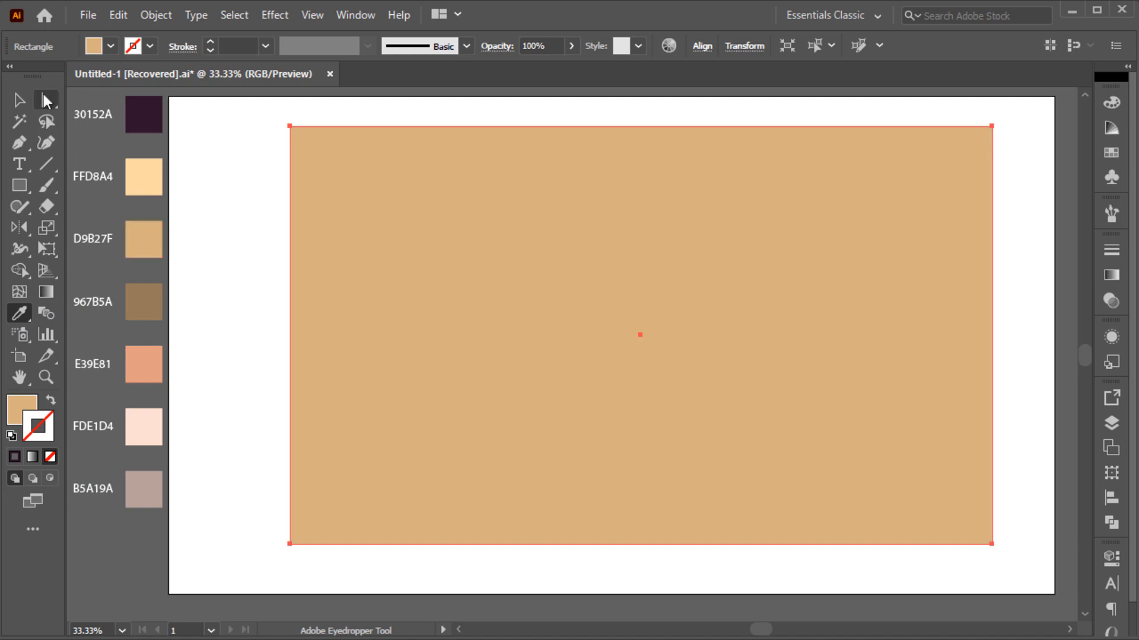
# Send the tan rectangle to the back, behind the line art.
pyautogui.click(20, 100)
pyautogui.rightClick(392, 231)
pyautogui.moveTo(551, 556)
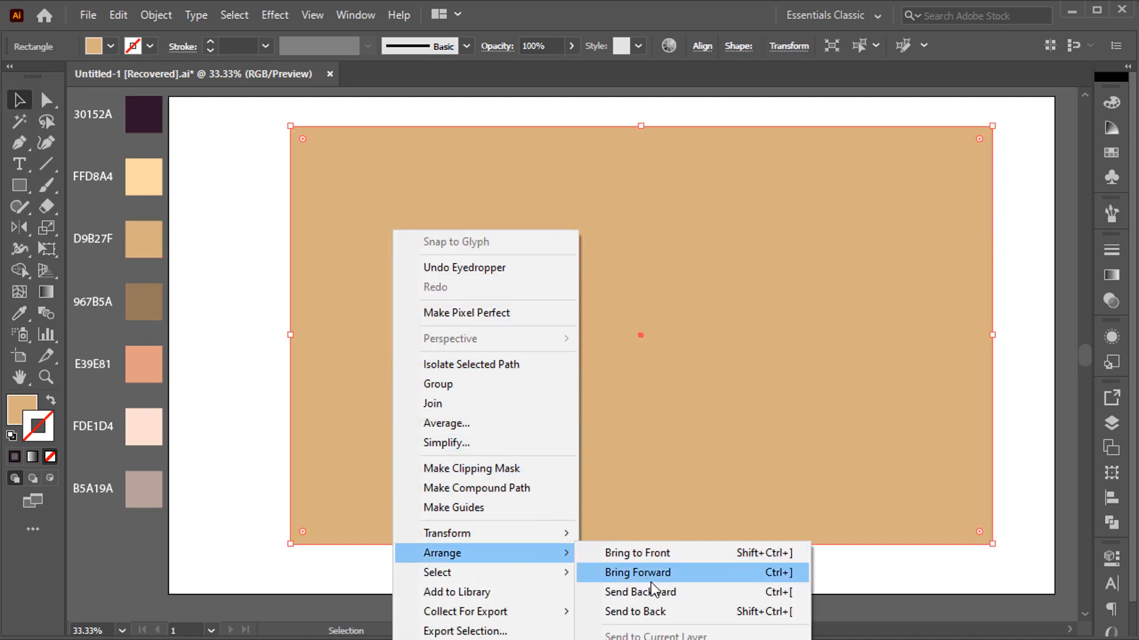
pyautogui.click(661, 606)
# Remove the part of the tan rectangle outside the fish outline with Shape Builder and deselect everything.
pyautogui.moveTo(265, 153); pyautogui.dragTo(944, 493)
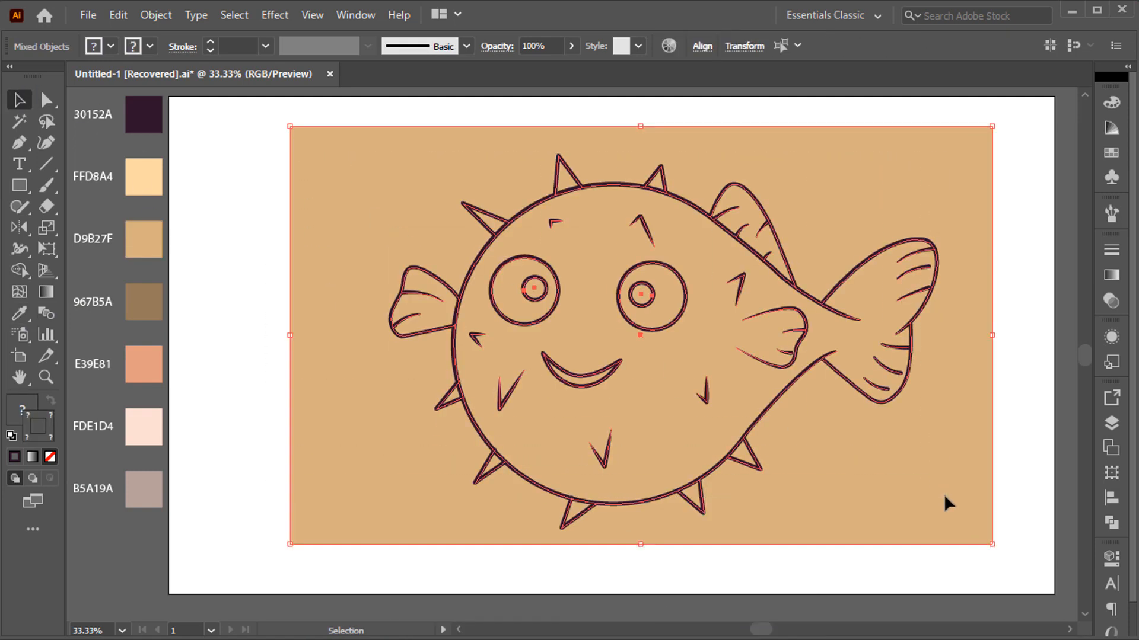
pyautogui.click(18, 271)
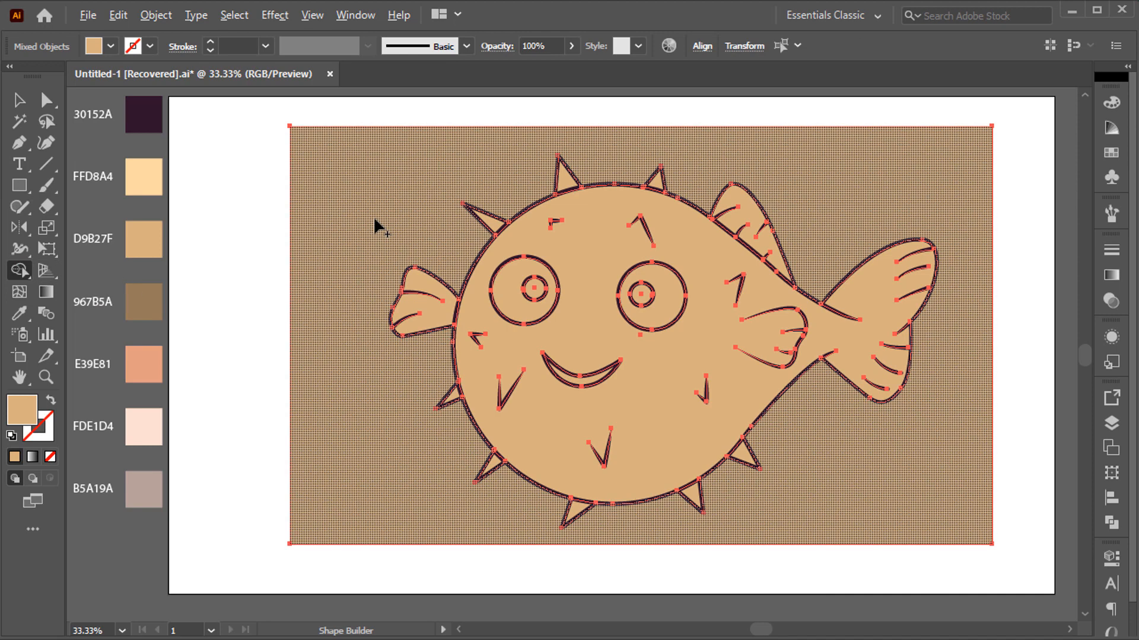
pyautogui.keyDown('alt'); pyautogui.click(380, 227); pyautogui.keyUp('alt')
pyautogui.press('v')
pyautogui.click(330, 276)
# Ungroup the pufferfish line art and deselect it.
pyautogui.click(494, 277)
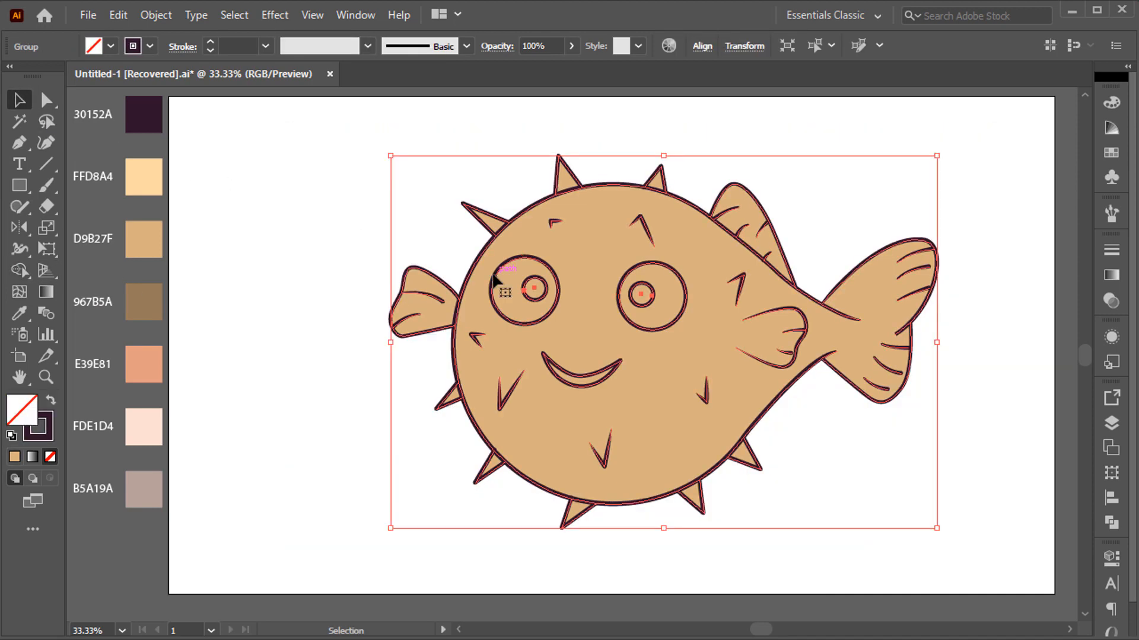
pyautogui.rightClick(493, 278)
pyautogui.click(562, 431)
pyautogui.click(376, 406)
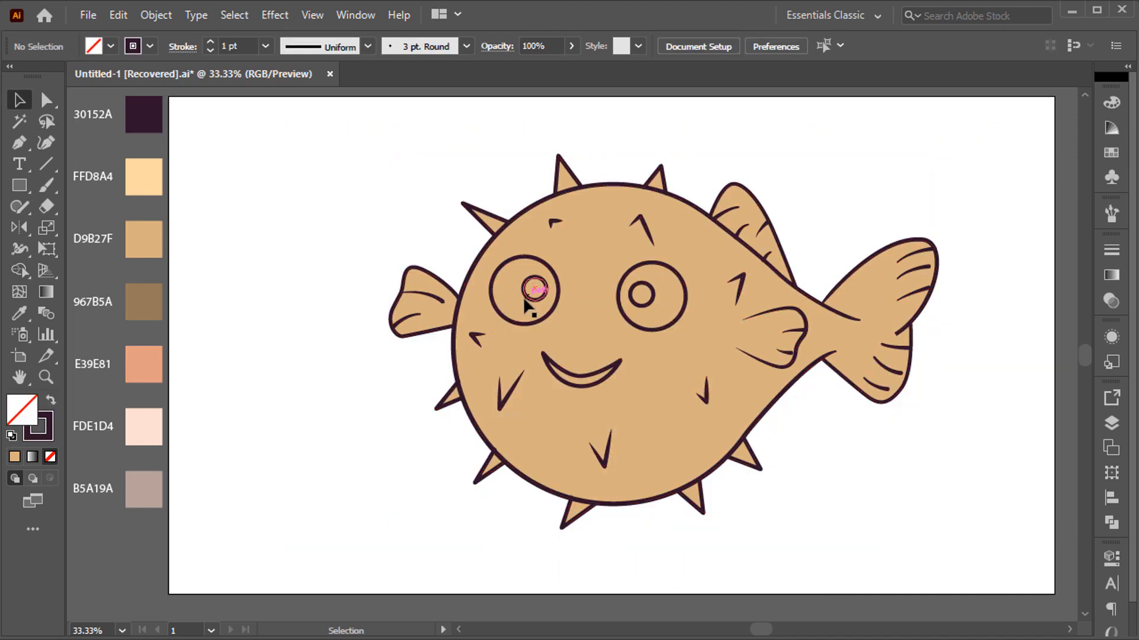
# Paste copies of the two outer eye circles in back and fill them with the FDE1D4 swatch without a stroke.
pyautogui.click(543, 261)
pyautogui.keyDown('shift'); pyautogui.click(652, 263); pyautogui.keyUp('shift')
pyautogui.click(118, 15)
pyautogui.click(176, 92)
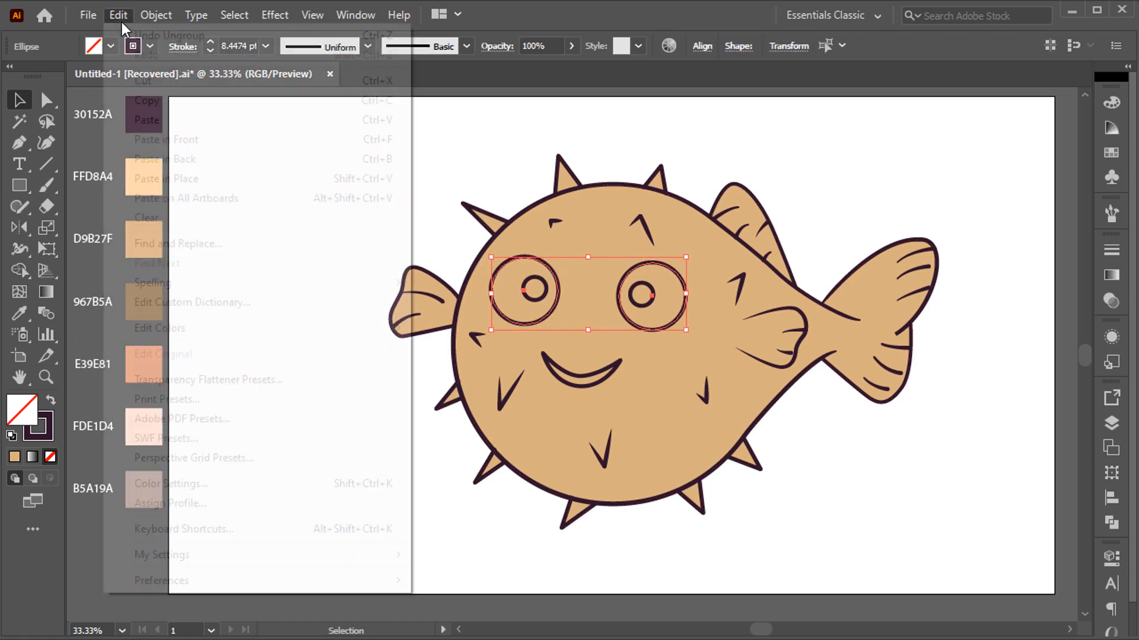
pyautogui.click(121, 18)
pyautogui.click(196, 159)
pyautogui.hotkey('shift', 'x')
pyautogui.click(20, 314)
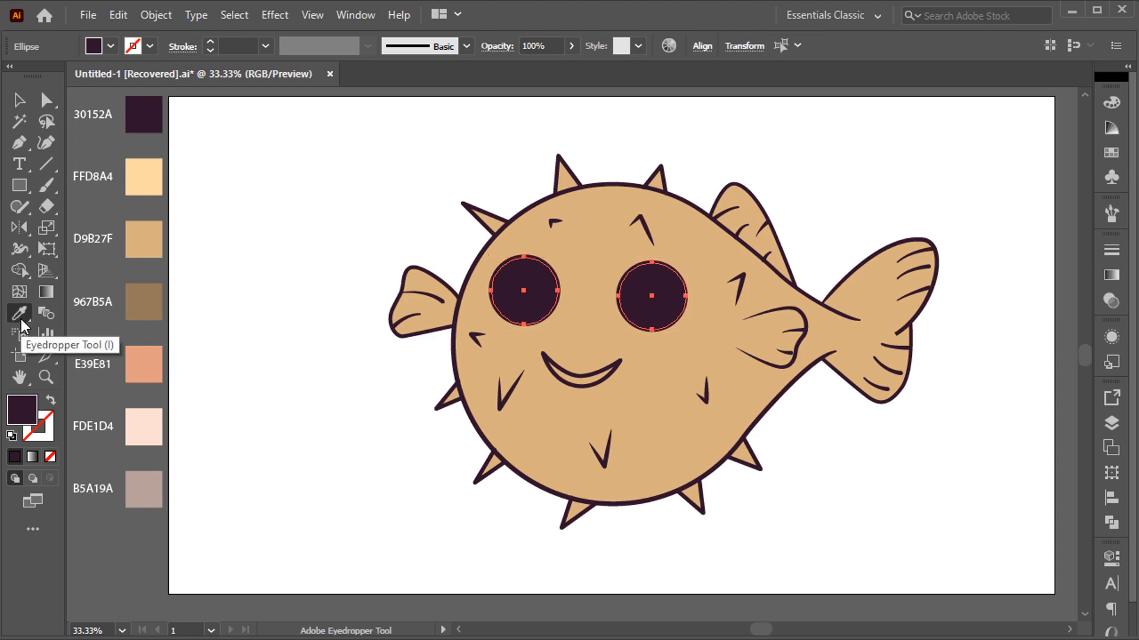
pyautogui.click(137, 424)
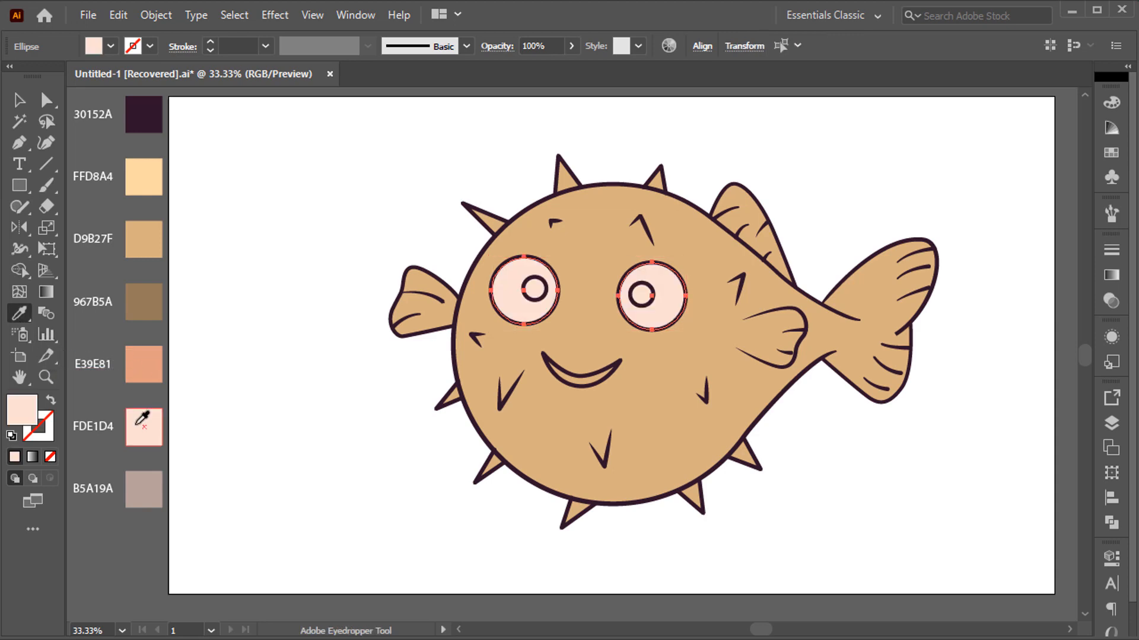
pyautogui.click(20, 100)
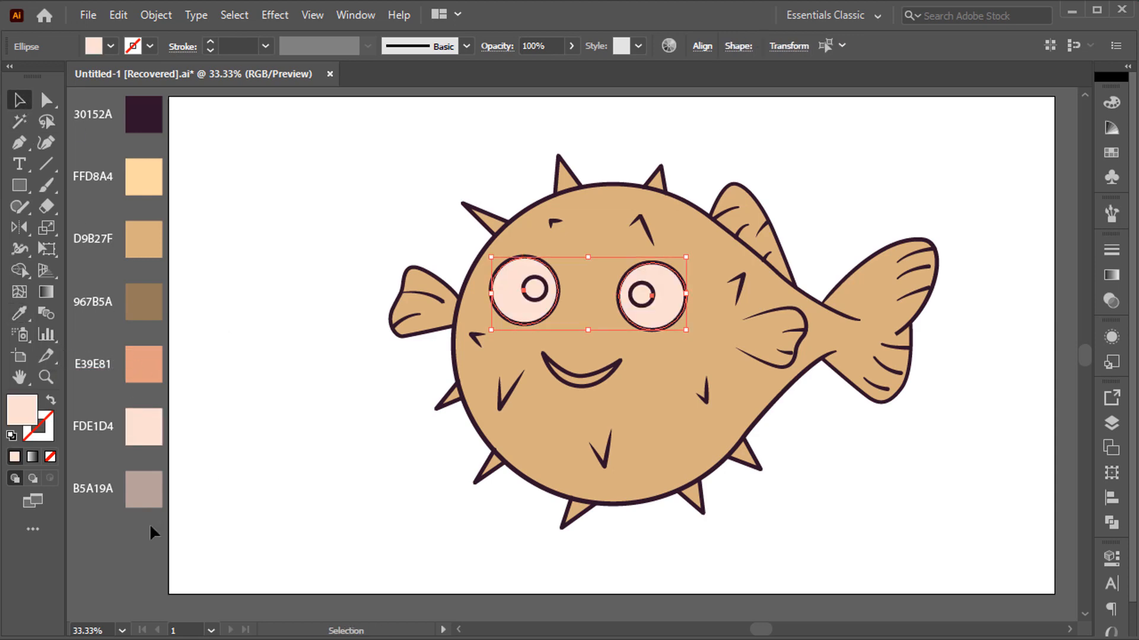
# Swap the fill and stroke of both pupil circles to make them solid 30152A, and deselect them.
pyautogui.click(534, 289)
pyautogui.keyDown('shift'); pyautogui.click(641, 295); pyautogui.keyUp('shift')
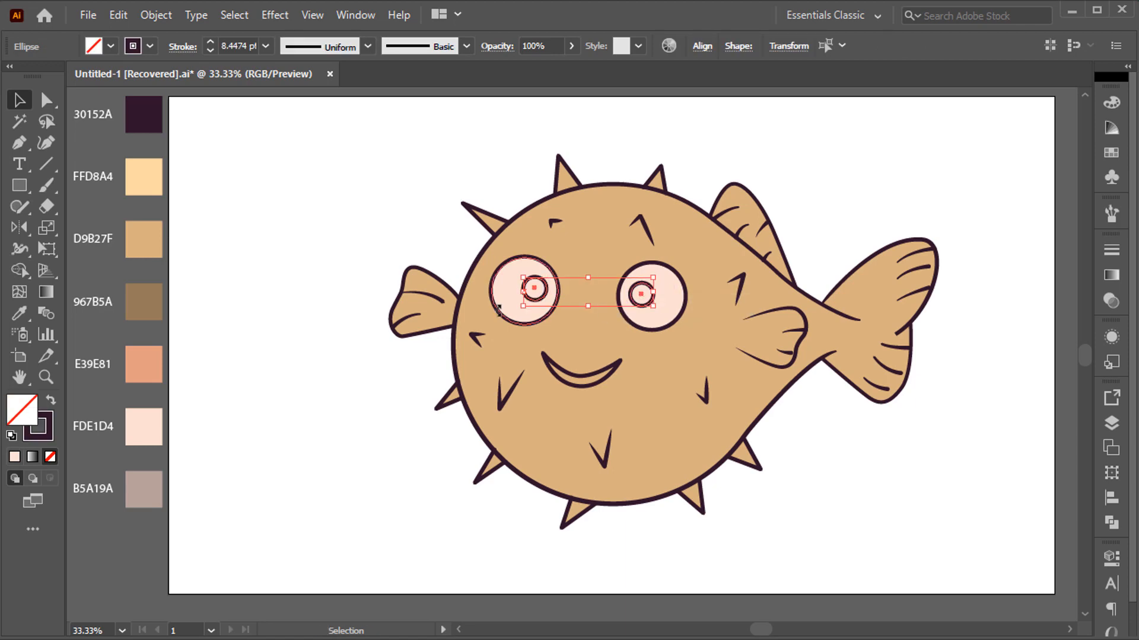
pyautogui.click(51, 400)
pyautogui.click(125, 526)
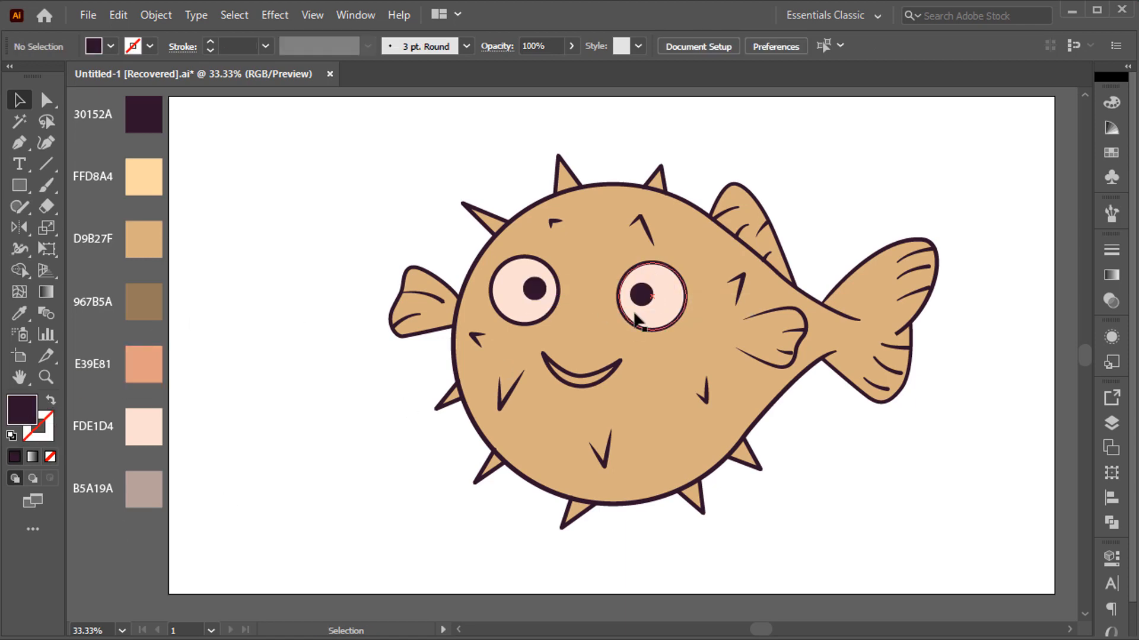
# Paste a copy of the left eye's FDE1D4 fill in front and shift it slightly up and to the right.
pyautogui.click(511, 314)
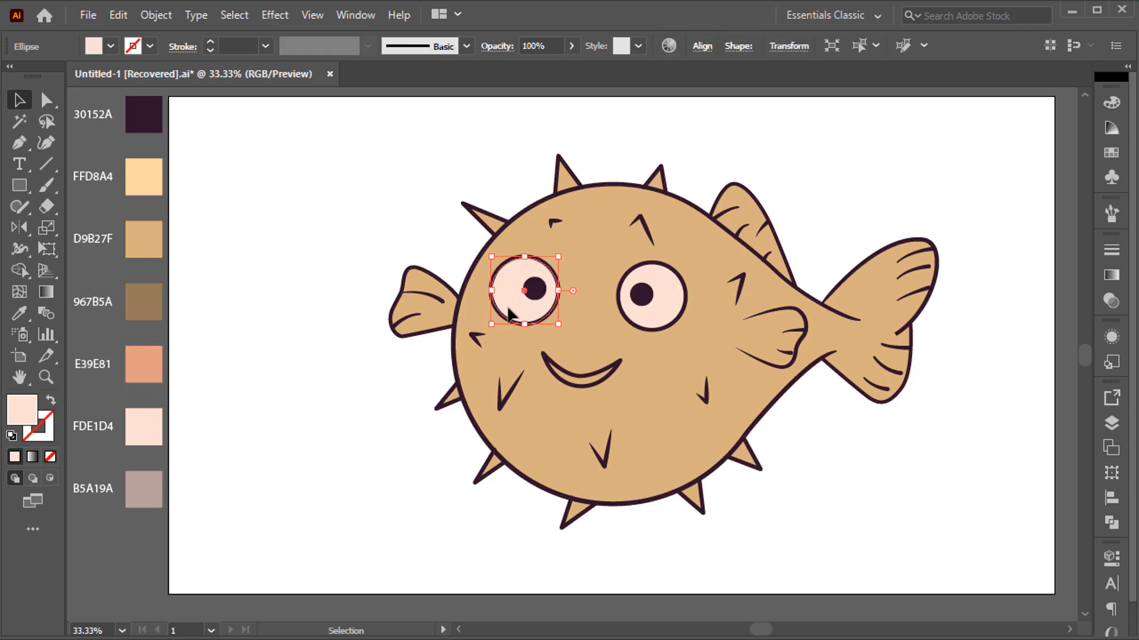
pyautogui.click(118, 14)
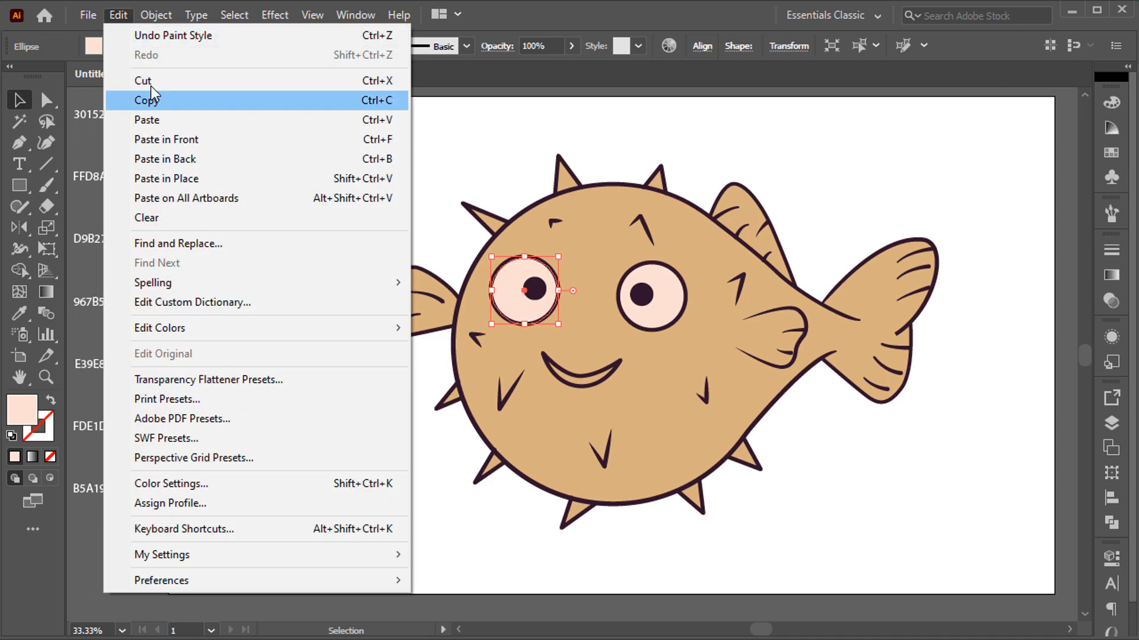
pyautogui.click(181, 140)
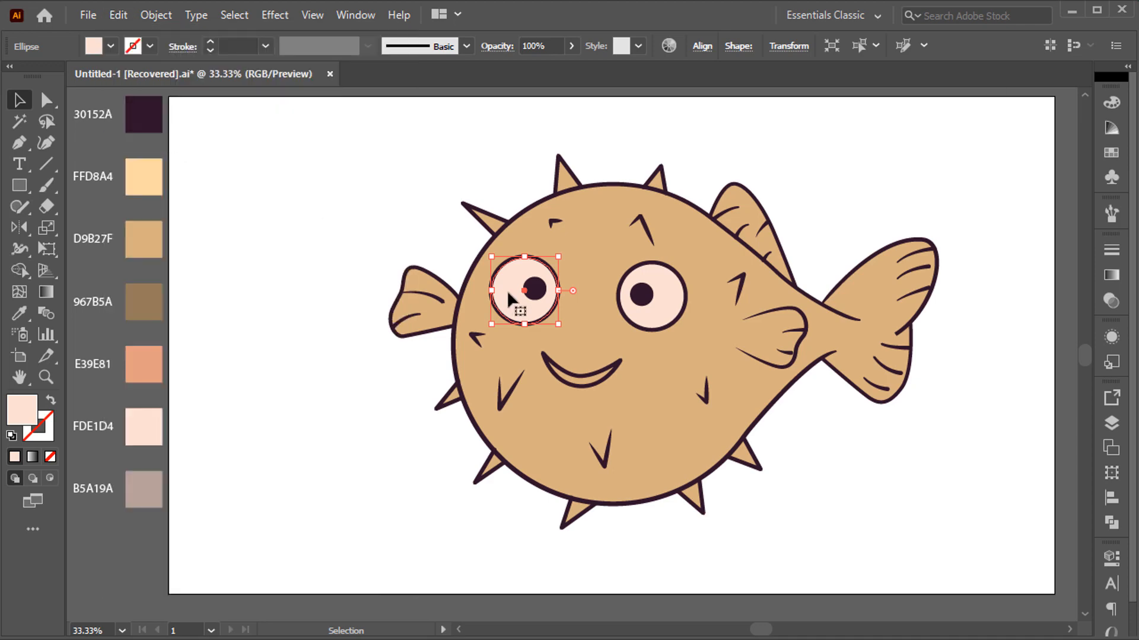
pyautogui.moveTo(508, 293); pyautogui.dragTo(512, 286)
# Trim away the part of the shifted copy outside the left eye's outline with Shape Builder.
pyautogui.click(502, 315)
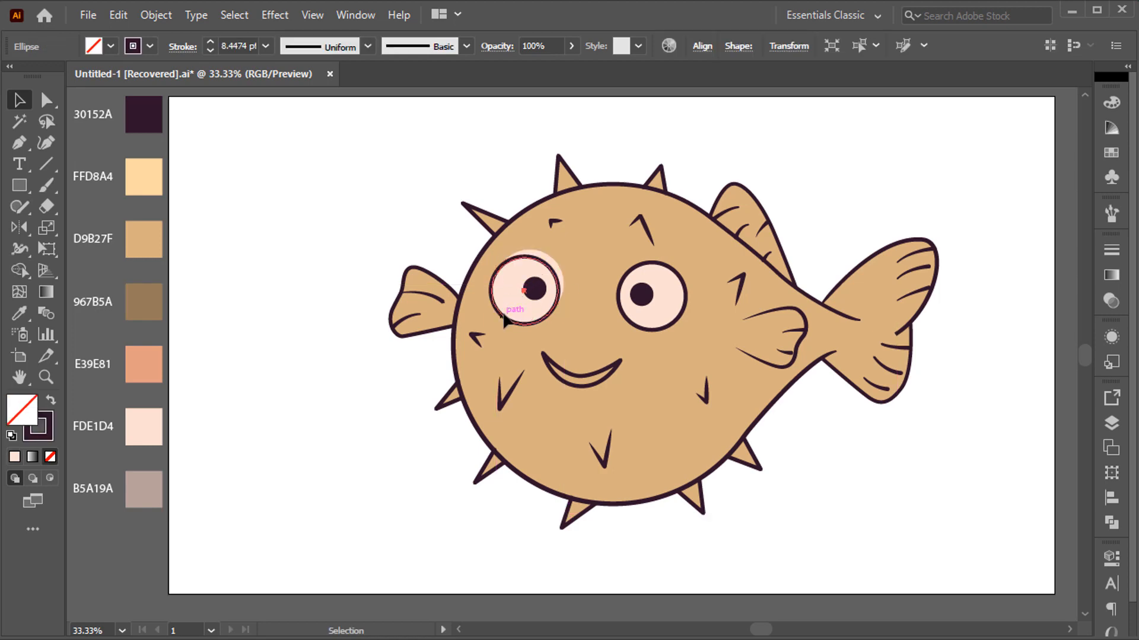
pyautogui.keyDown('shift'); pyautogui.click(506, 294); pyautogui.keyUp('shift')
pyautogui.click(20, 271)
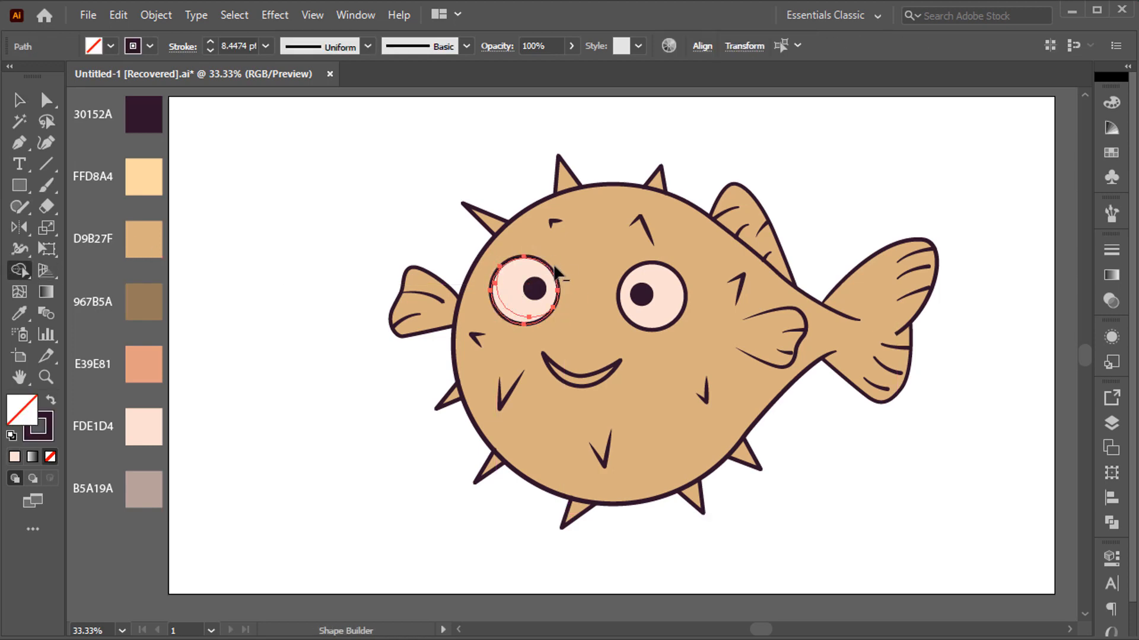
pyautogui.press('v')
# Recolor the left eye's underlying fill circle with the B5A19A swatch as a shadow and deselect it.
pyautogui.click(489, 308)
pyautogui.click(504, 305)
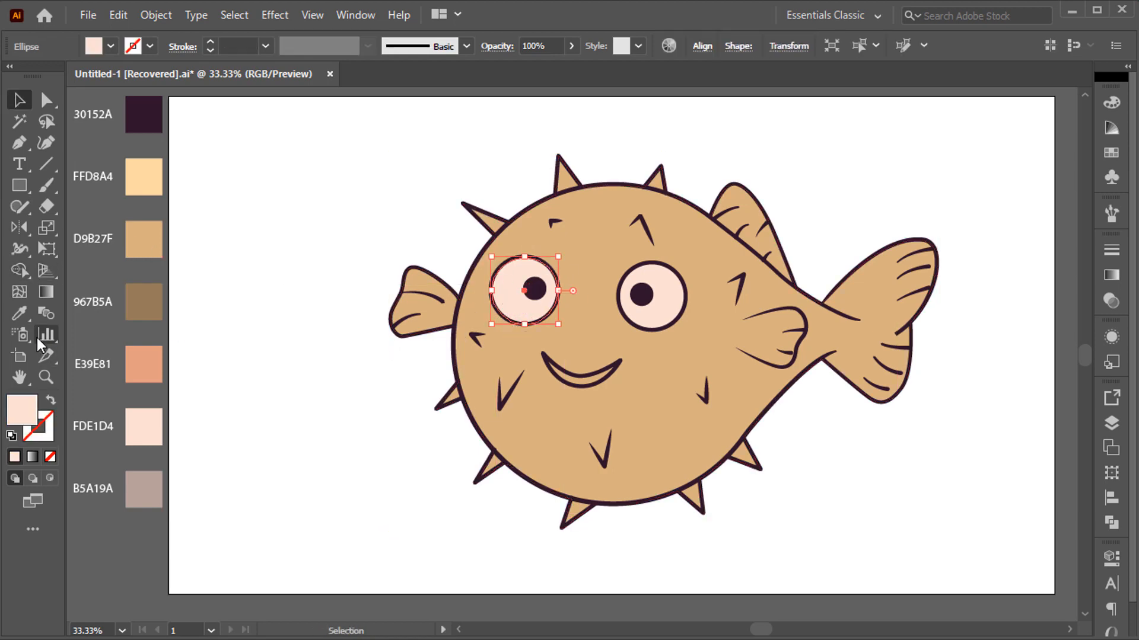
pyautogui.press('i')
pyautogui.keyDown('ctrl'); pyautogui.click(145, 532); pyautogui.keyUp('ctrl')
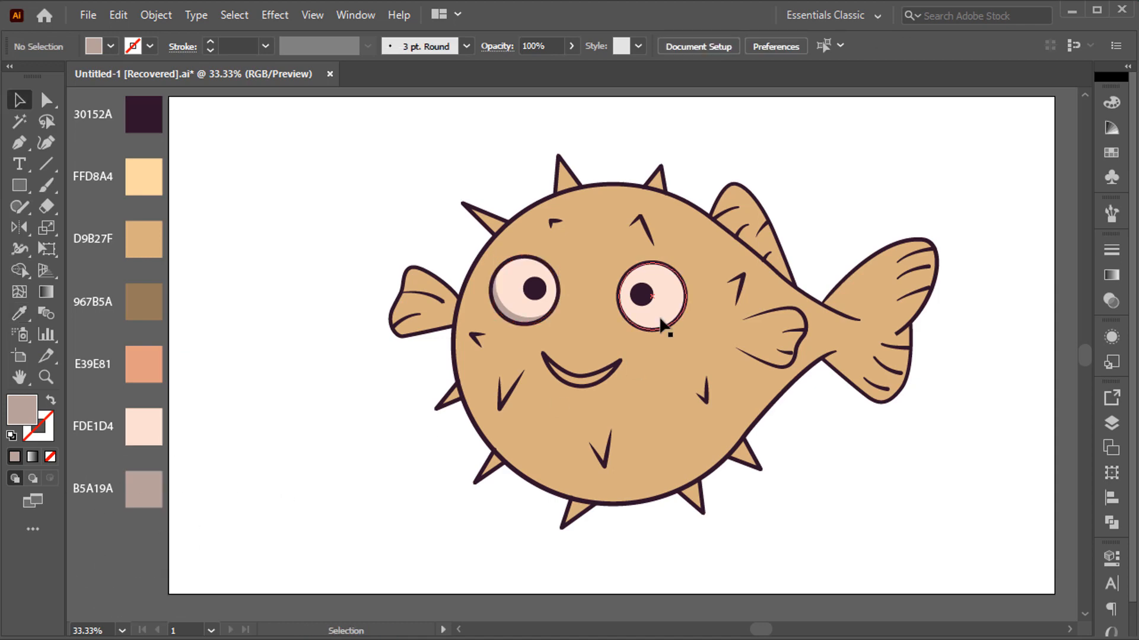
# Duplicate the right eye's fill slightly up and to the left, and trim the part outside the eye outline with Shape Builder.
pyautogui.scroll(2, 662, 321)
pyautogui.moveTo(661, 317); pyautogui.dragTo(656, 310)
pyautogui.keyDown('shift'); pyautogui.click(681, 330); pyautogui.keyUp('shift')
pyautogui.hotkey('shift', 'm')
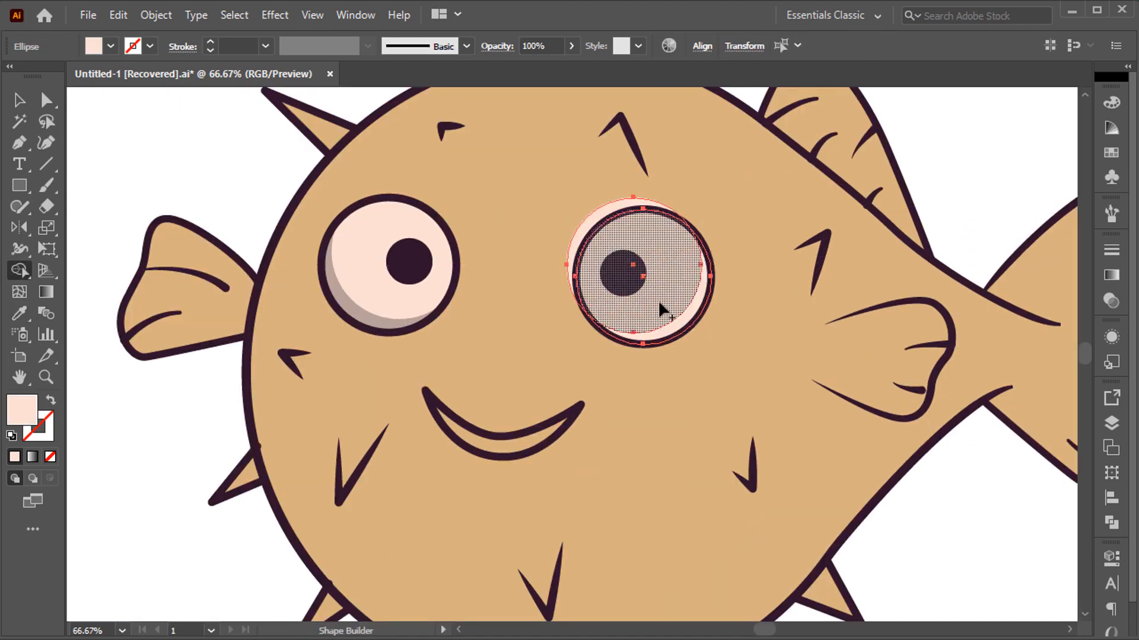
pyautogui.keyDown('alt'); pyautogui.click(603, 220); pyautogui.keyUp('alt')
pyautogui.press('v')
# Color the right eye's lower-right crescent with the shadow color sampled from the left eye, and deselect it.
pyautogui.click(714, 313)
pyautogui.click(694, 312)
pyautogui.press('i')
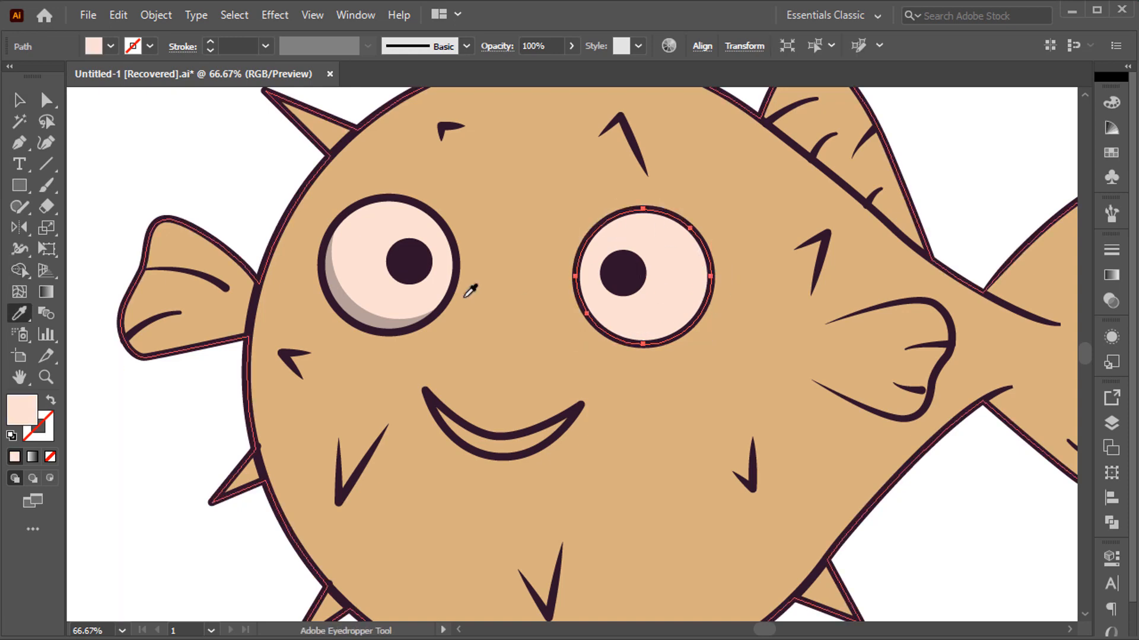
pyautogui.click(381, 319)
pyautogui.press('v')
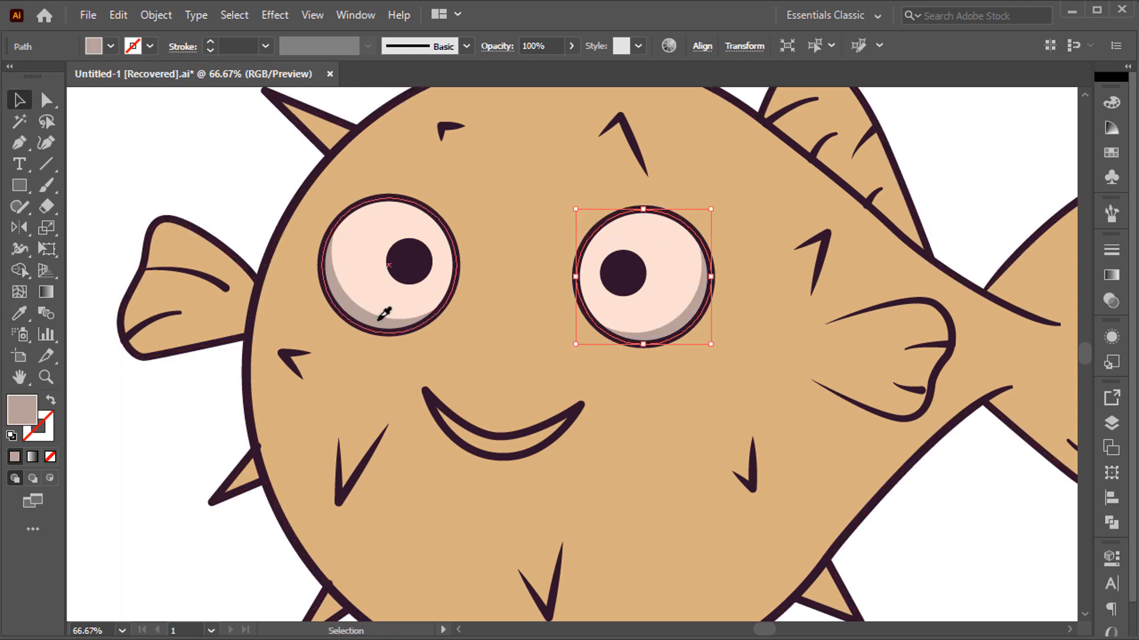
pyautogui.hotkey('ctrl', '-')
pyautogui.hotkey('ctrl', '-')
pyautogui.hotkey('ctrl', 'shift', 'a')
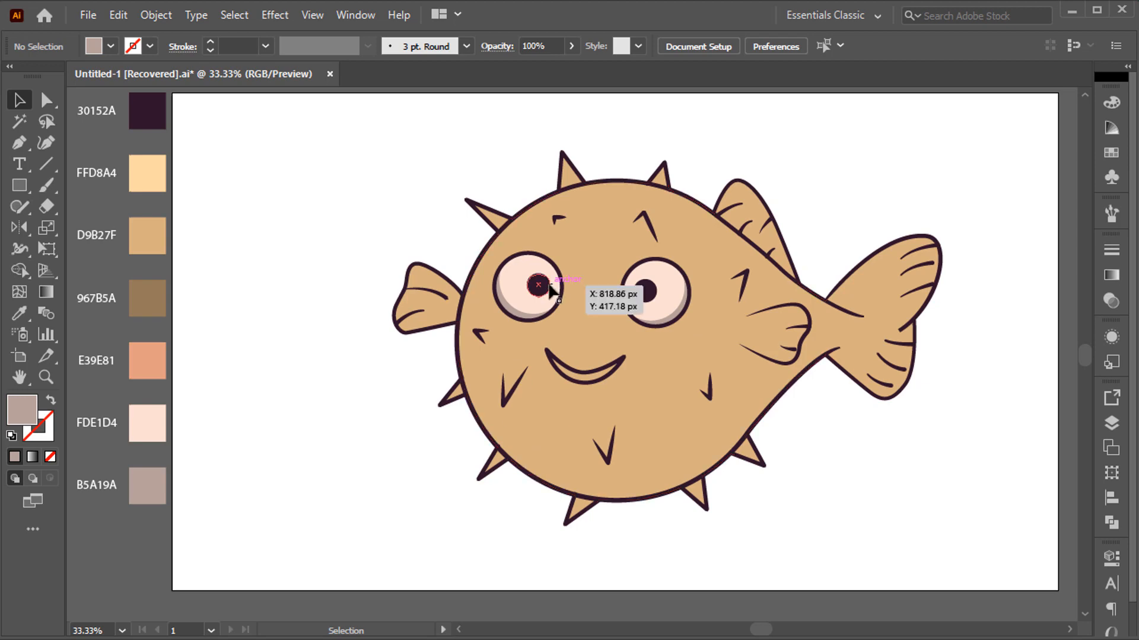
# Add a small circular highlight in the eye's FDE1D4 color to the left pupil's right edge and the right pupil's left edge.
pyautogui.scroll(2, 551, 290)
pyautogui.moveTo(20, 185); pyautogui.dragTo(95, 229)
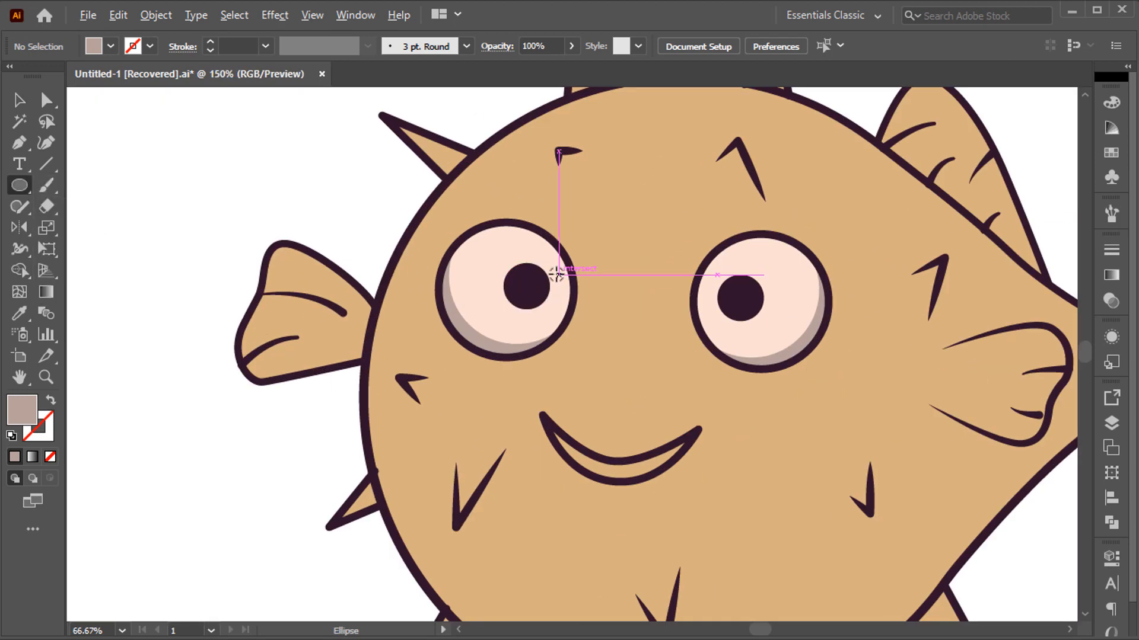
pyautogui.scroll(2, 558, 274)
pyautogui.moveTo(557, 276); pyautogui.dragTo(936, 327)
pyautogui.press('i')
pyautogui.click(535, 268)
pyautogui.press('v')
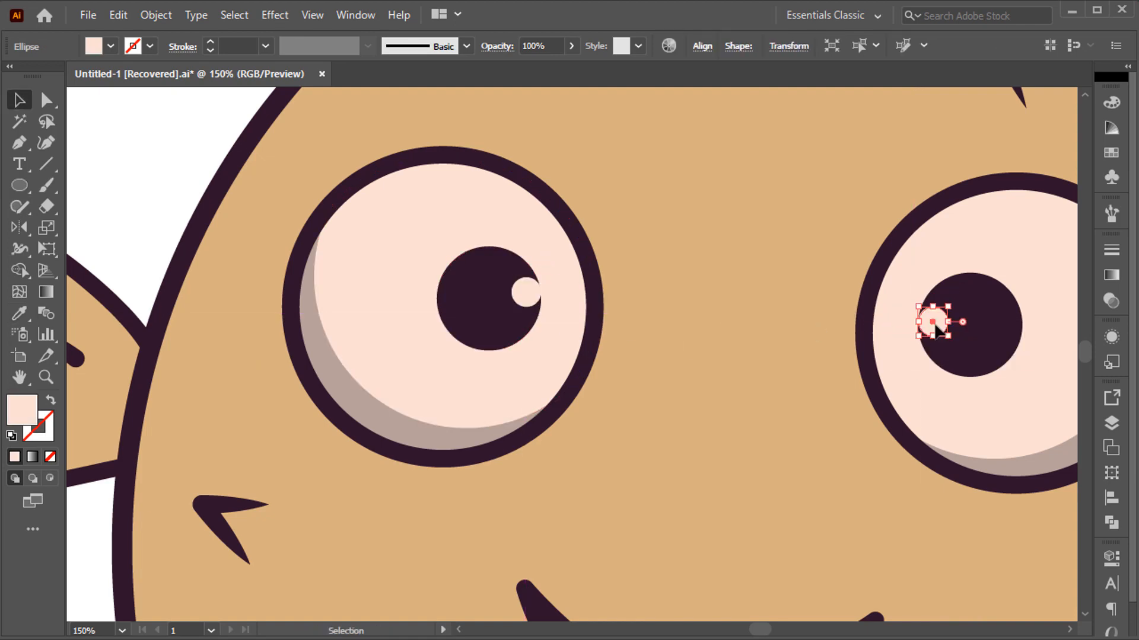
pyautogui.scroll(-3, 936, 327)
pyautogui.hotkey('ctrl', '0')
pyautogui.click(107, 443)
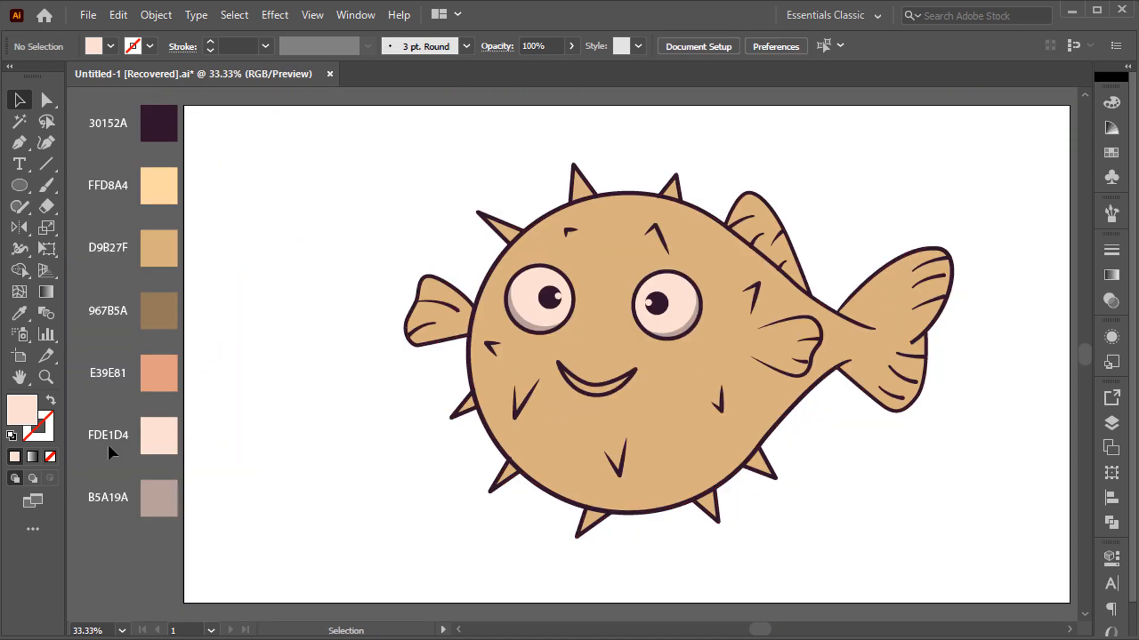
# Draw a closed belly shape with a wavy upper edge over the lower body and fill it with the FFD8A4 swatch color.
pyautogui.click(13, 148)
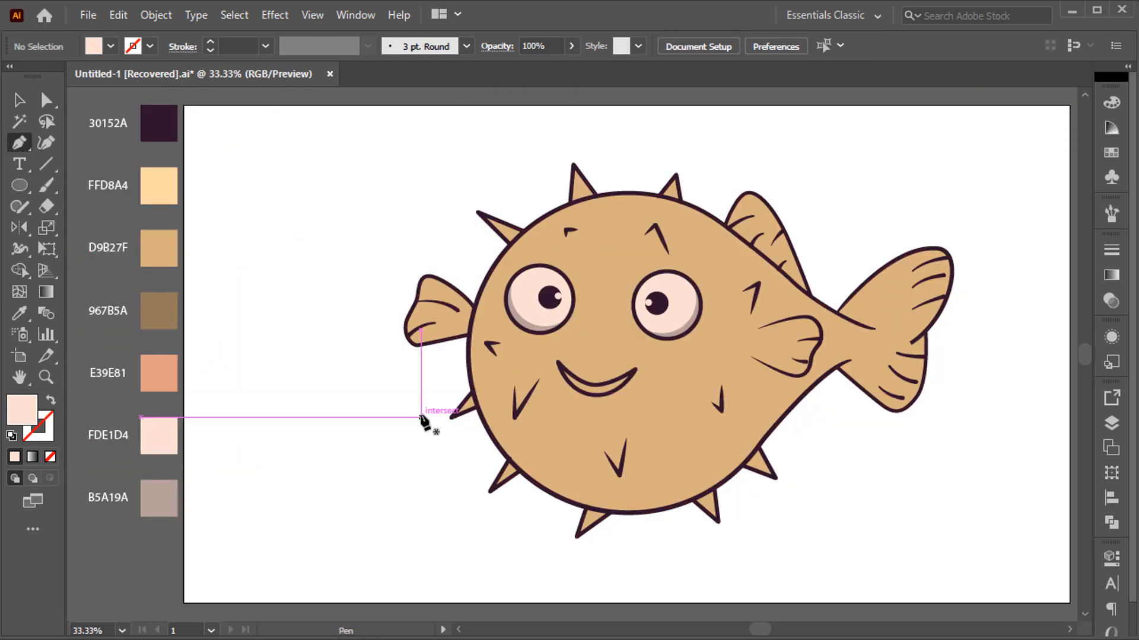
pyautogui.click(470, 373)
pyautogui.moveTo(595, 341); pyautogui.dragTo(815, 395)
pyautogui.click(812, 386)
pyautogui.click(809, 517)
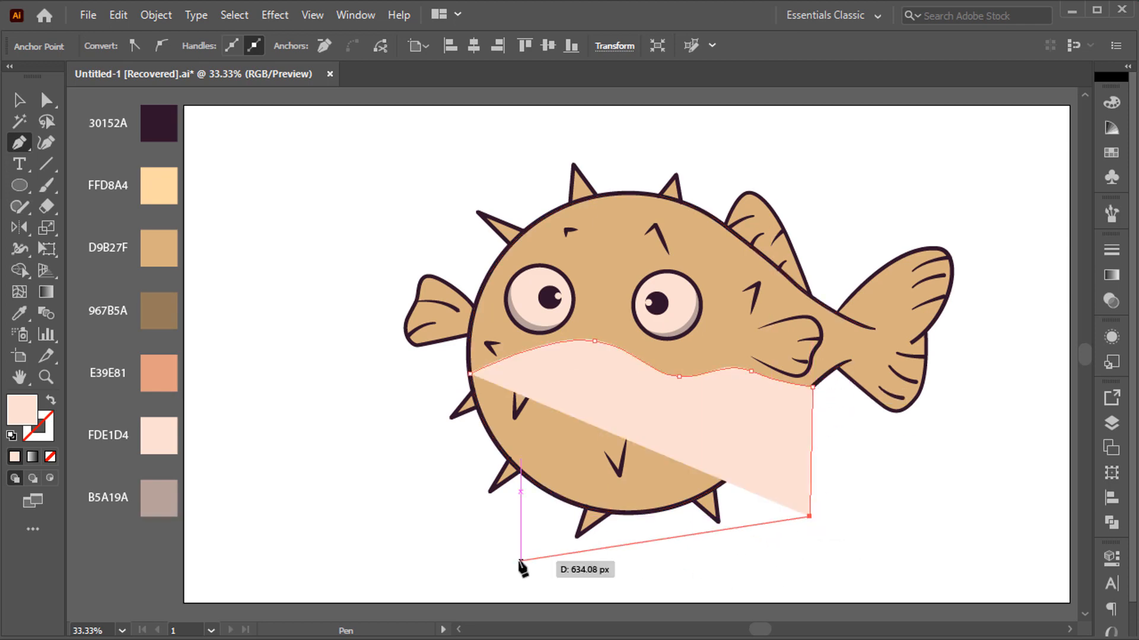
pyautogui.click(521, 561)
pyautogui.click(408, 426)
pyautogui.click(469, 374)
pyautogui.click(21, 314)
pyautogui.click(166, 189)
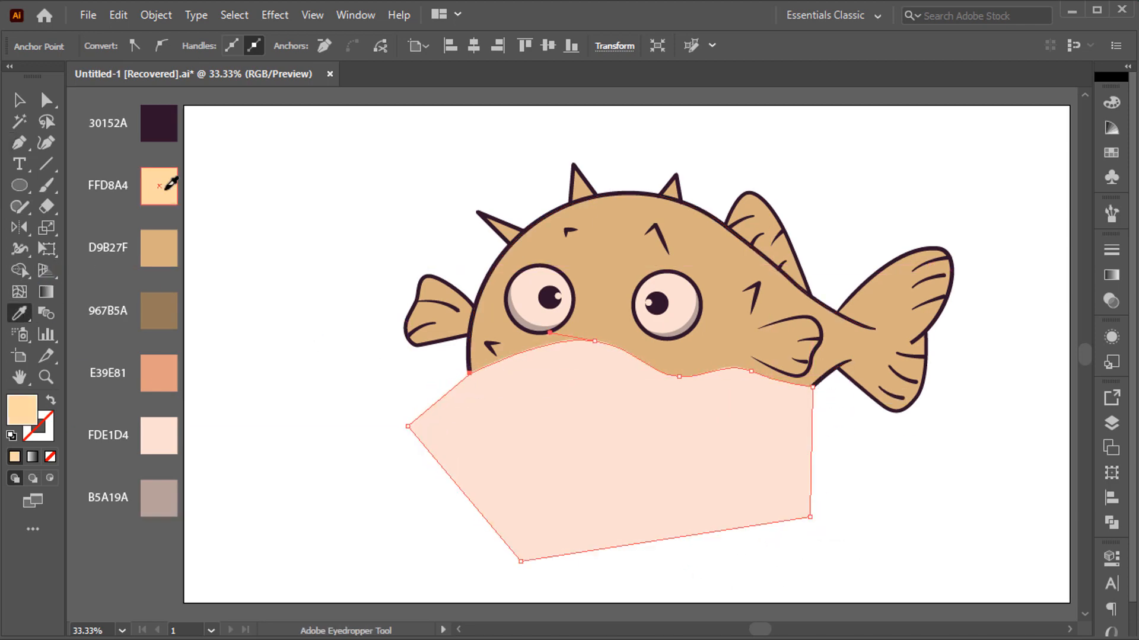
# Trim the part of the belly shape outside the body outline with Shape Builder.
pyautogui.click(28, 104)
pyautogui.keyDown('shift'); pyautogui.click(617, 315); pyautogui.keyUp('shift')
pyautogui.click(20, 270)
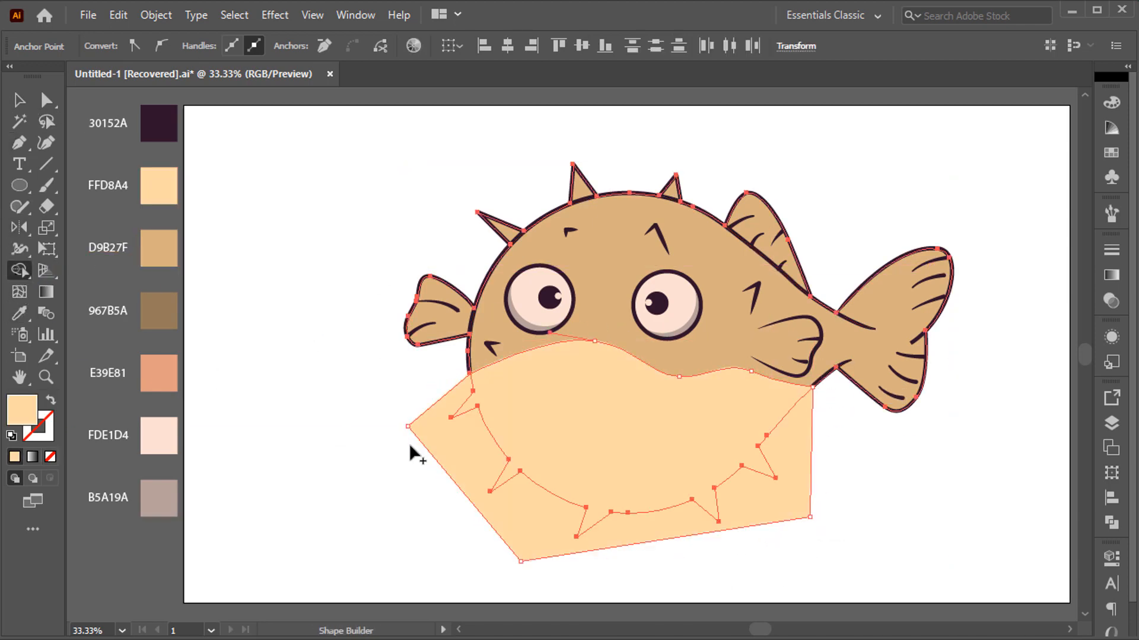
pyautogui.keyDown('alt'); pyautogui.click(465, 456); pyautogui.keyUp('alt')
# Send the belly patch to the back, bring it forward one level above the body fill, and deselect it.
pyautogui.press('v')
pyautogui.click(549, 410)
pyautogui.rightClick(661, 415)
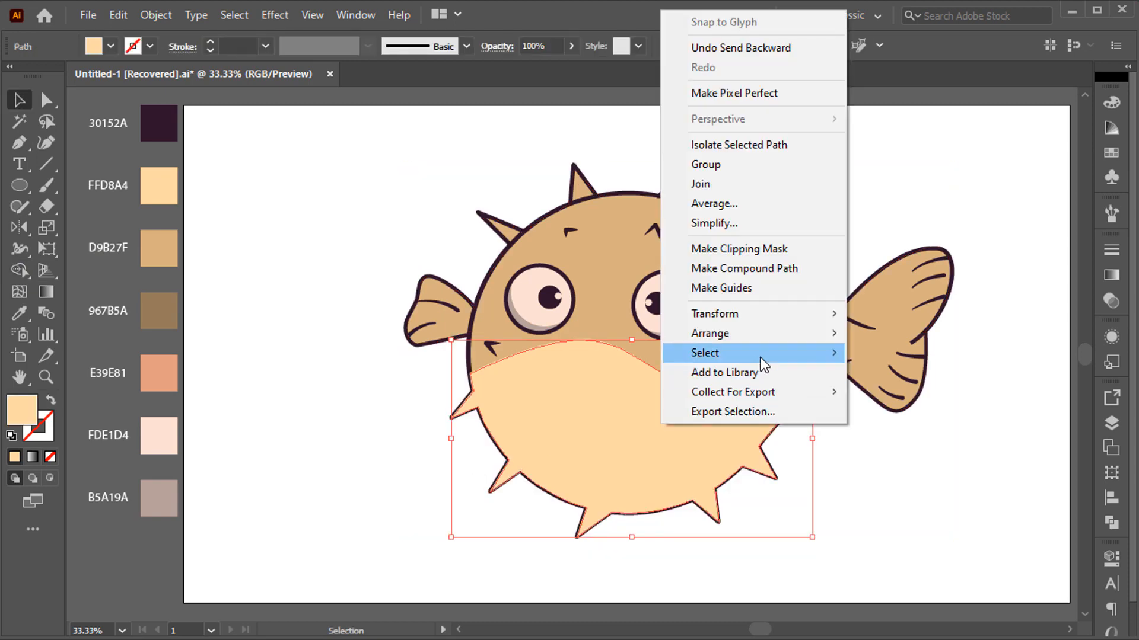
pyautogui.moveTo(830, 344)
pyautogui.click(902, 392)
pyautogui.rightClick(661, 418)
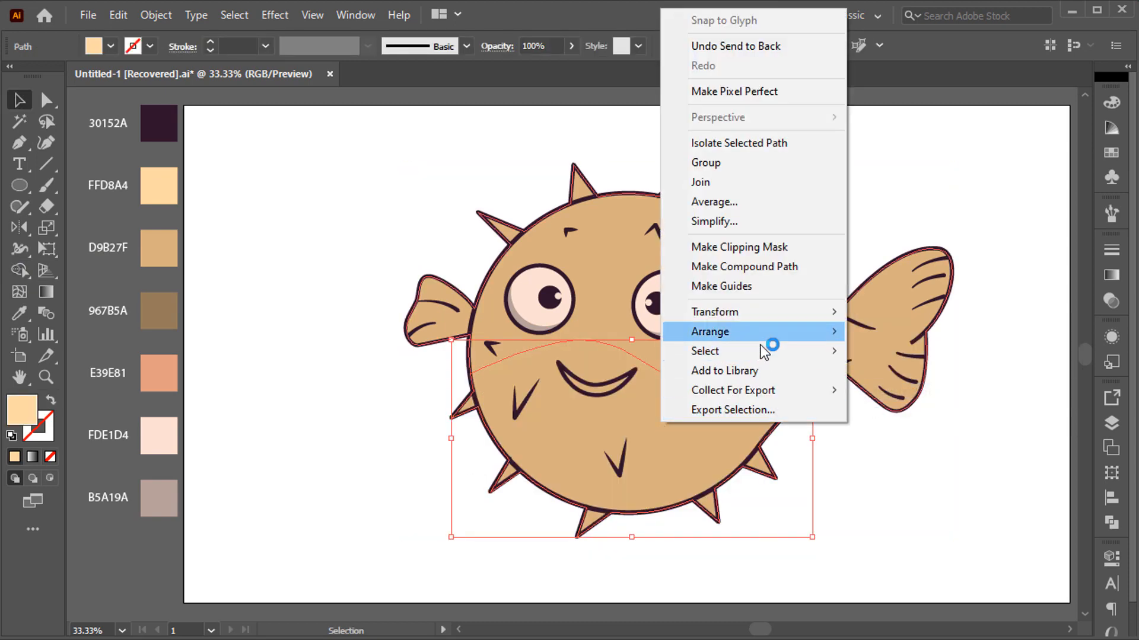
pyautogui.moveTo(765, 333)
pyautogui.click(893, 350)
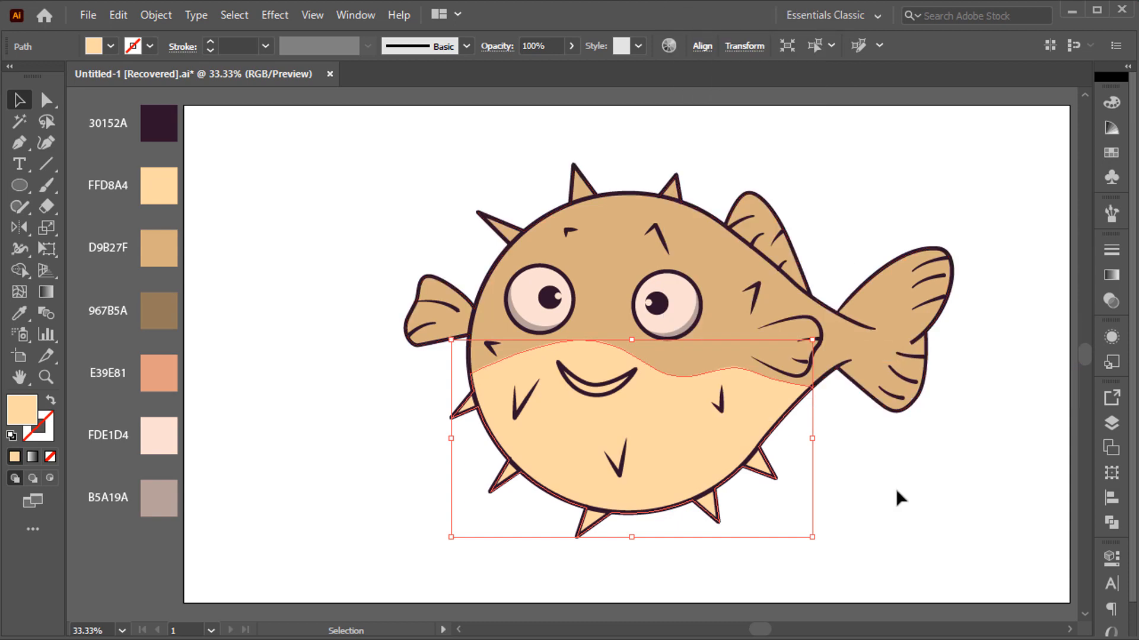
pyautogui.click(878, 507)
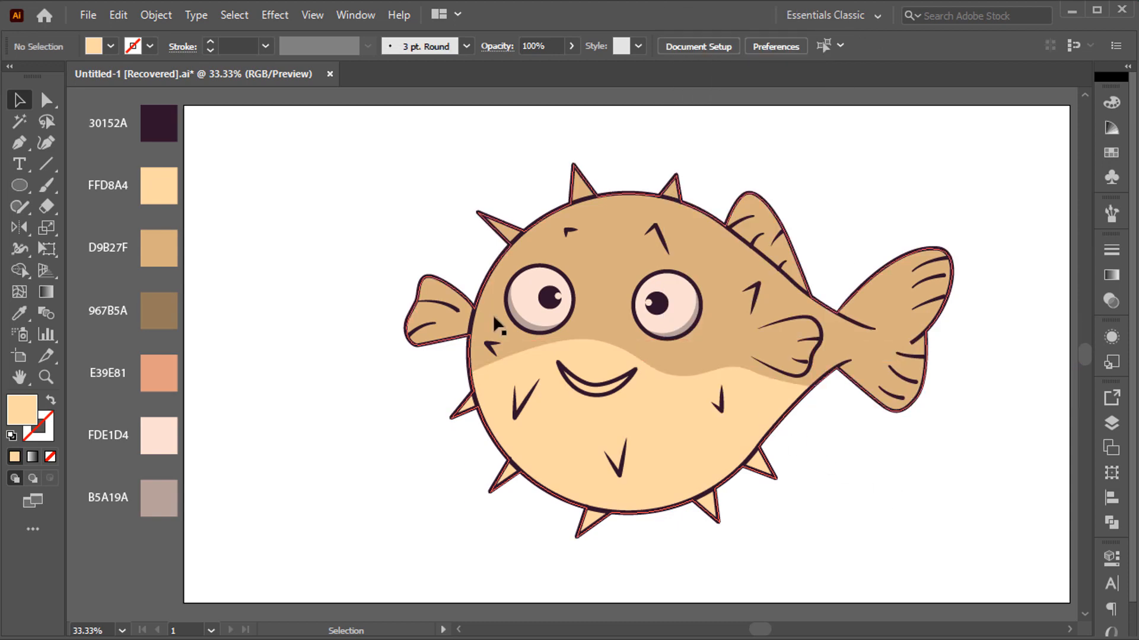
# Flip the stroke width profile of the left fin's upper detail line along its length and deselect it.
pyautogui.click(439, 304)
pyautogui.click(182, 46)
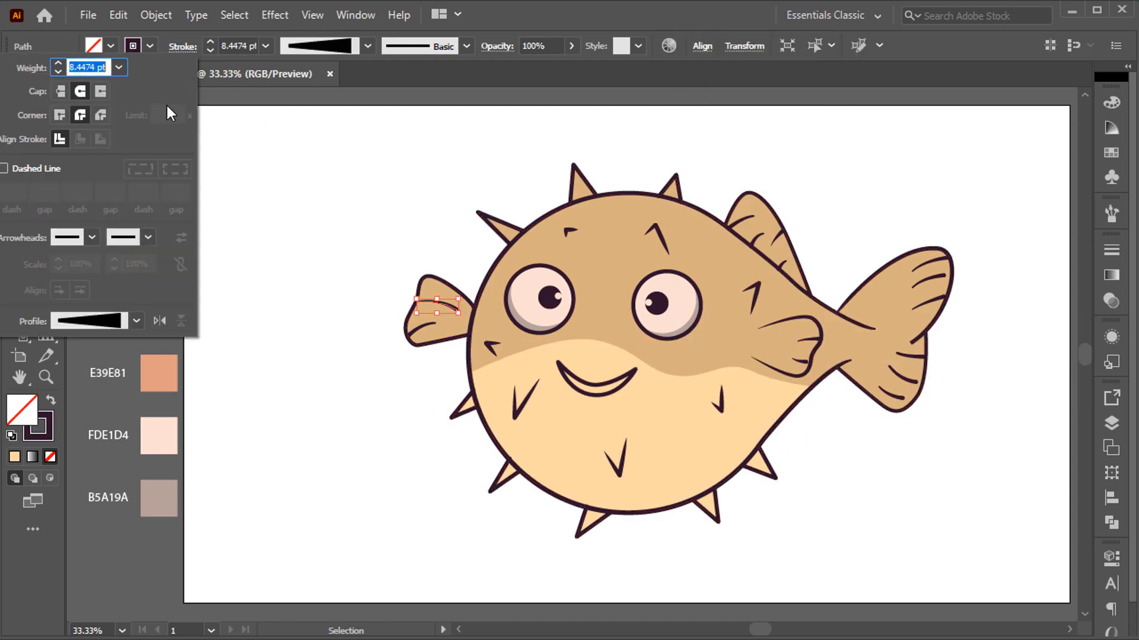
pyautogui.click(156, 329)
pyautogui.click(136, 547)
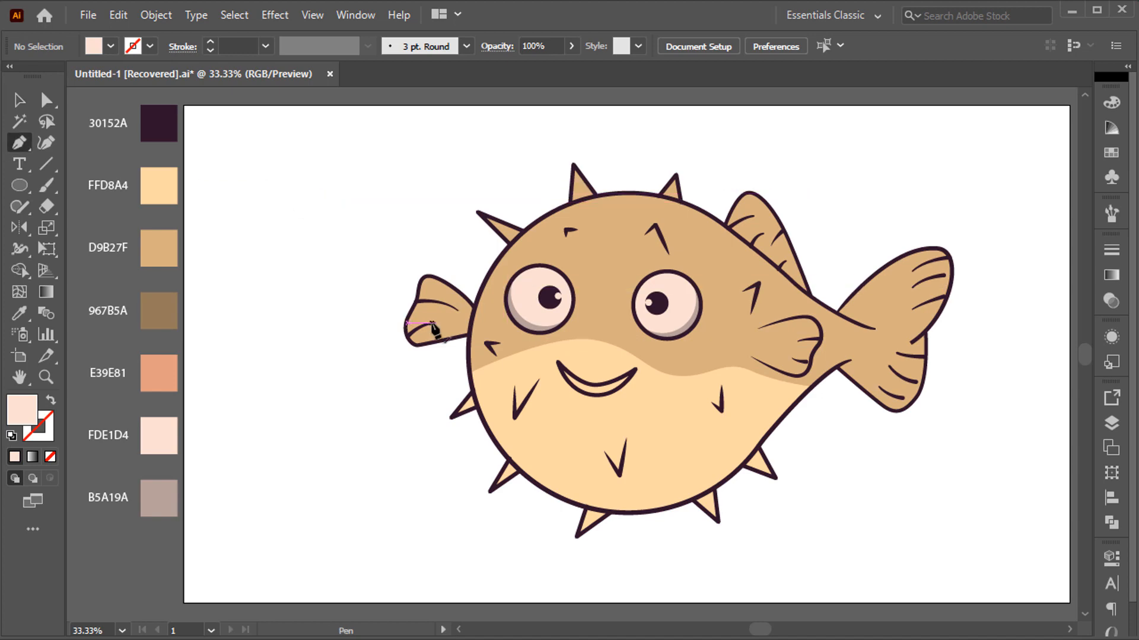
# Draw a closed shadow shape along the left fin's upper and outer edges with the Pen tool.
pyautogui.scroll(2, 432, 323)
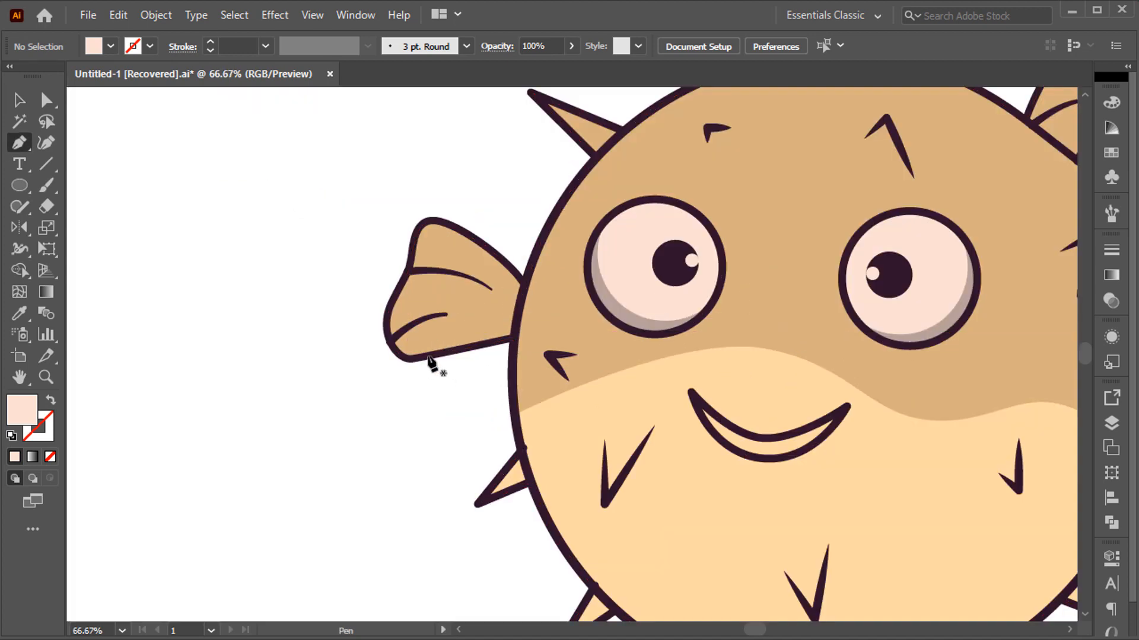
pyautogui.click(425, 355)
pyautogui.moveTo(437, 261); pyautogui.dragTo(442, 245)
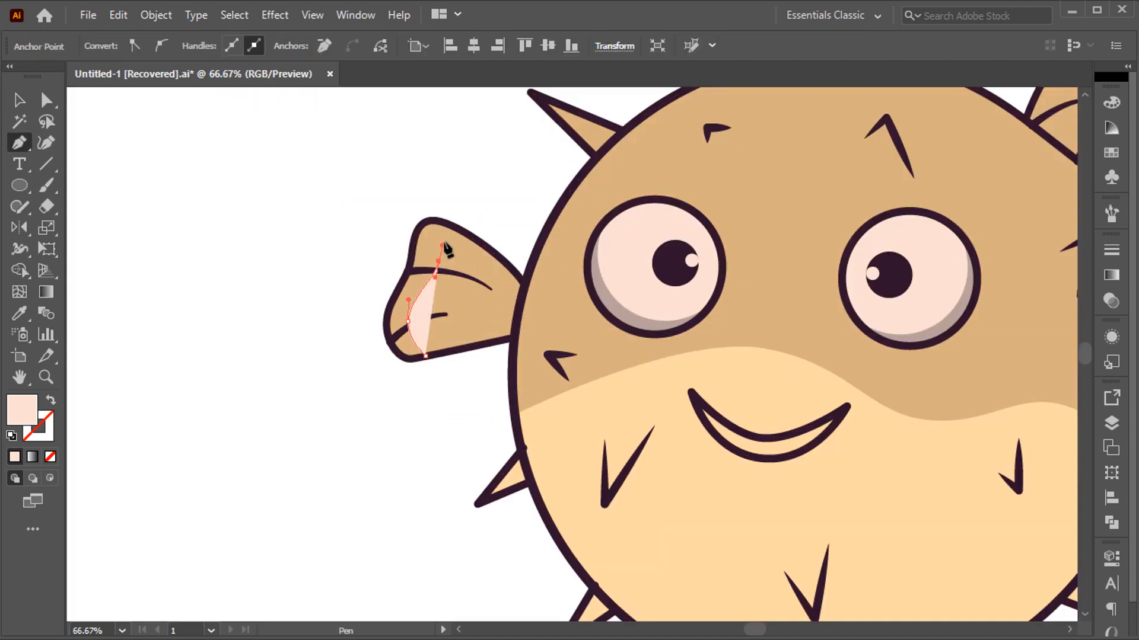
pyautogui.click(523, 289)
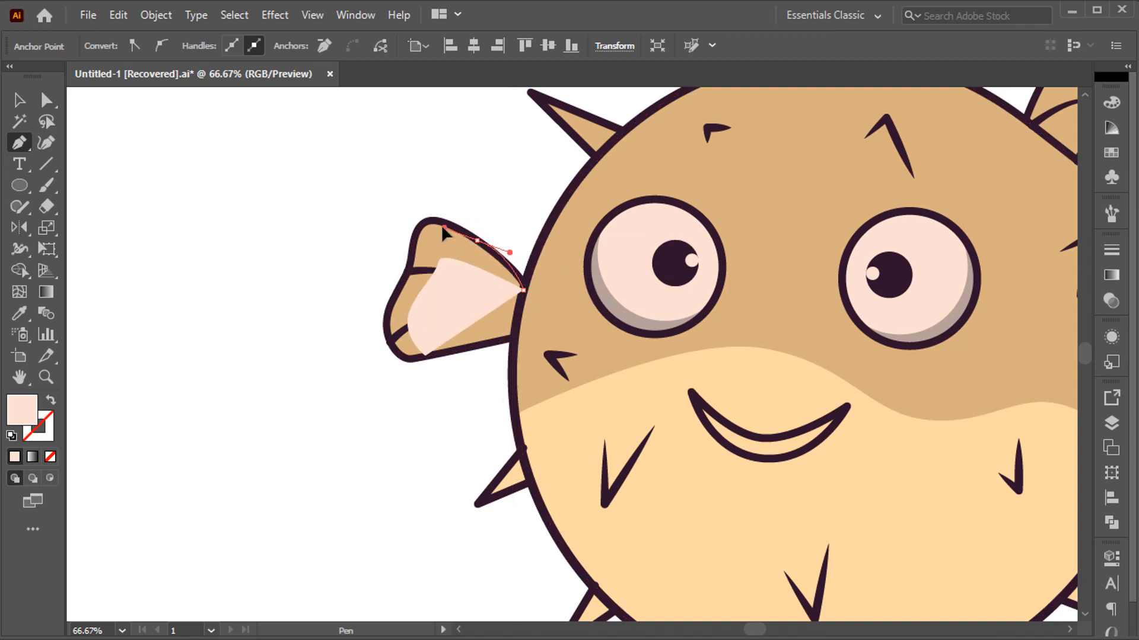
pyautogui.moveTo(443, 227); pyautogui.dragTo(423, 211)
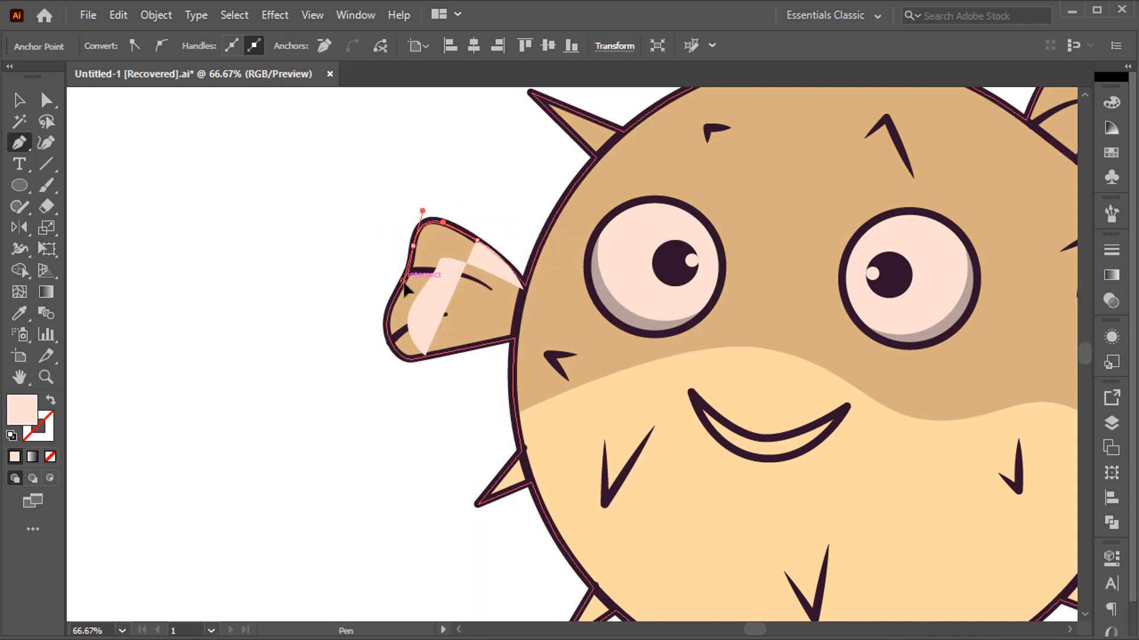
pyautogui.moveTo(403, 280); pyautogui.dragTo(389, 328)
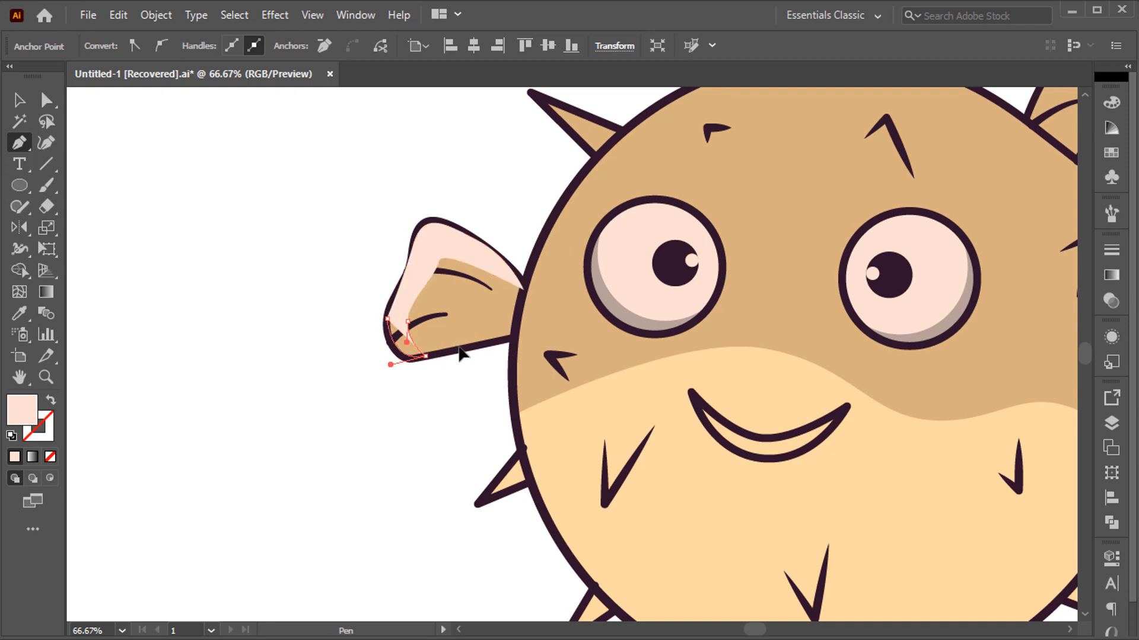
# Send the left fin's shadow shape to the back, bring it forward one level, and deselect it.
pyautogui.press('v')
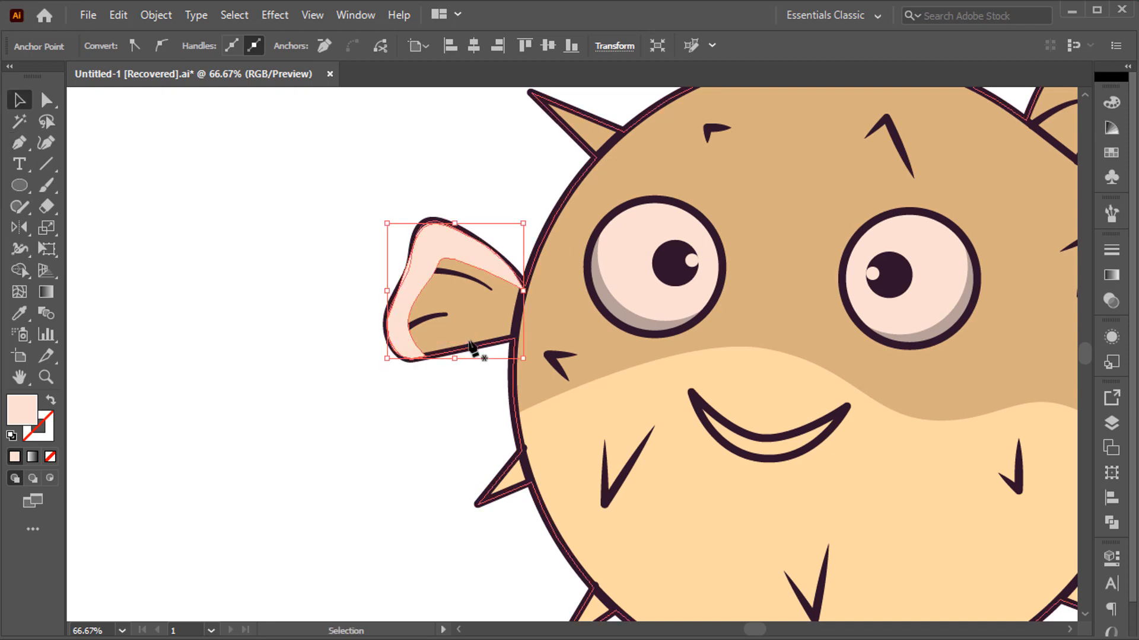
pyautogui.rightClick(425, 233)
pyautogui.moveTo(554, 557)
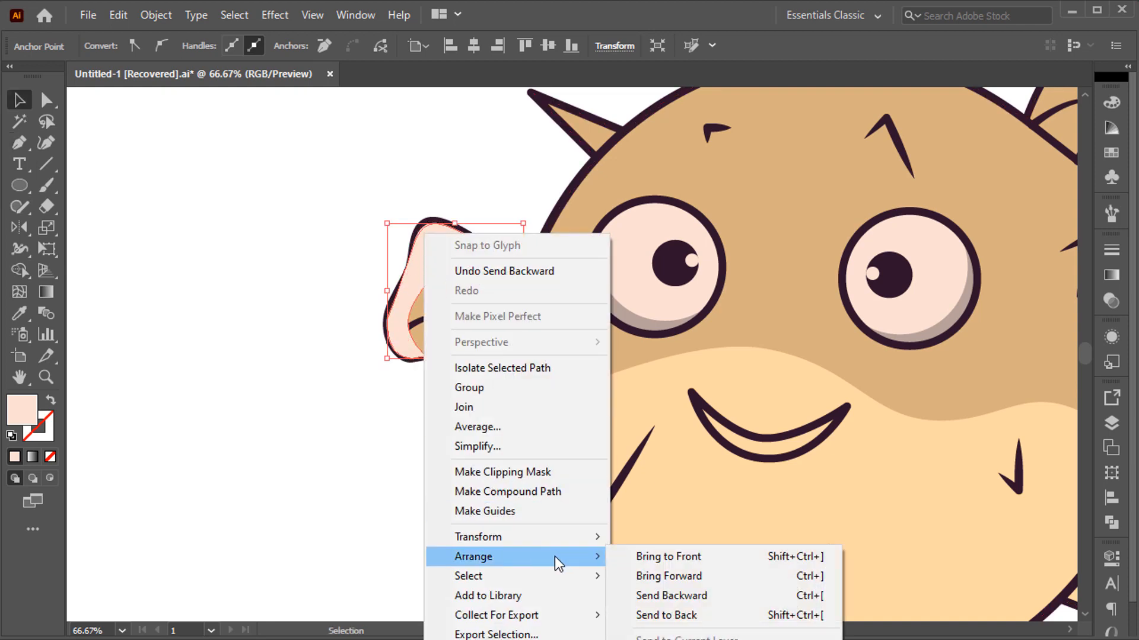
pyautogui.click(676, 616)
pyautogui.rightClick(456, 234)
pyautogui.moveTo(608, 560)
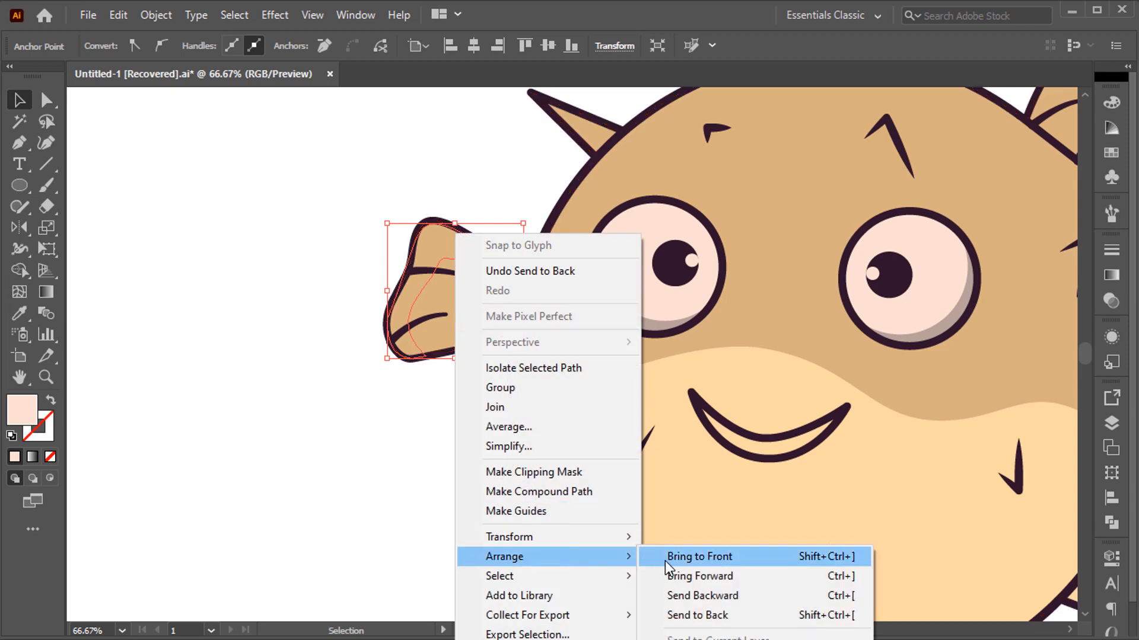
pyautogui.click(676, 576)
pyautogui.click(404, 461)
# Color the left fin's shadow shape with the 967B5A swatch.
pyautogui.scroll(-3, 466, 296)
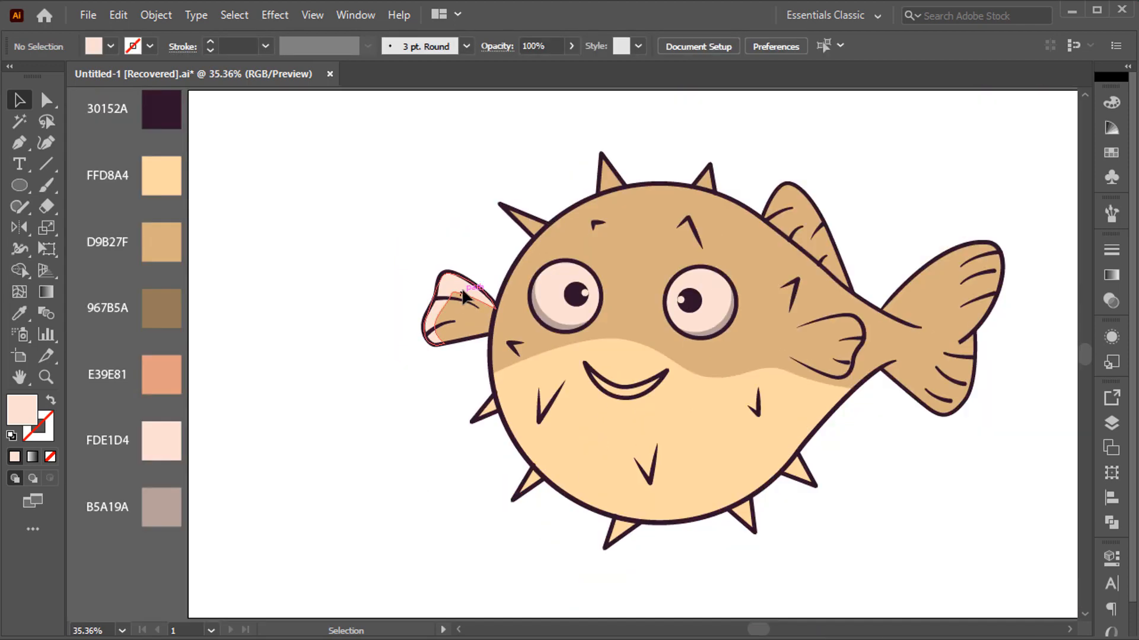
pyautogui.click(466, 297)
pyautogui.press('i')
pyautogui.click(162, 308)
pyautogui.press('v')
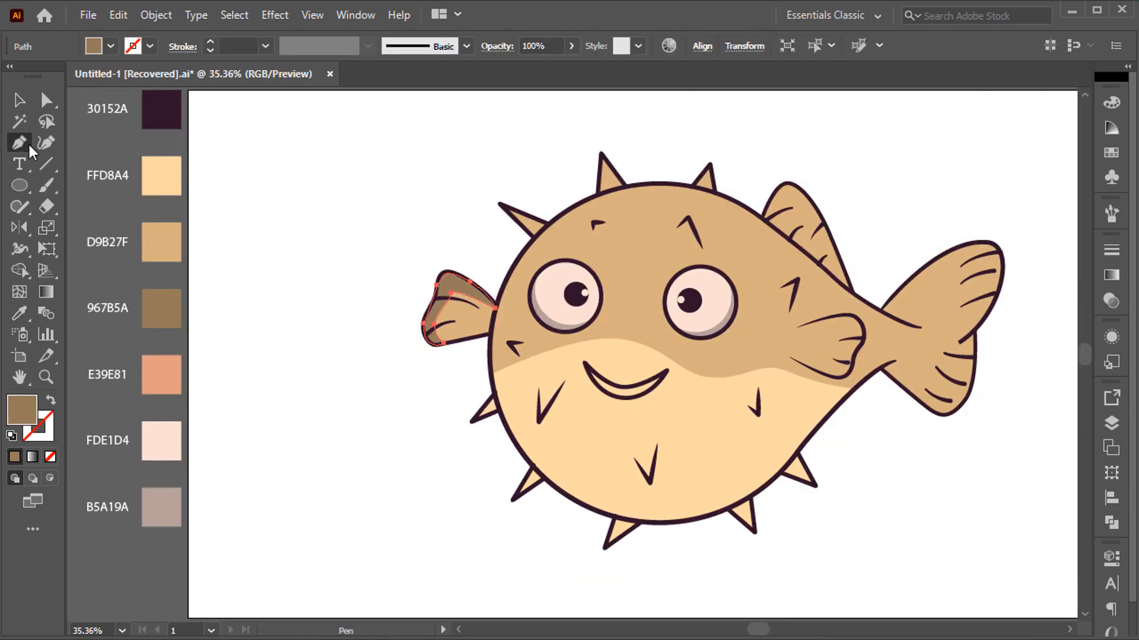
# Draw a closed 967B5A shadow shape along the upper, outer and lower edges of the right side fin.
pyautogui.click(848, 333)
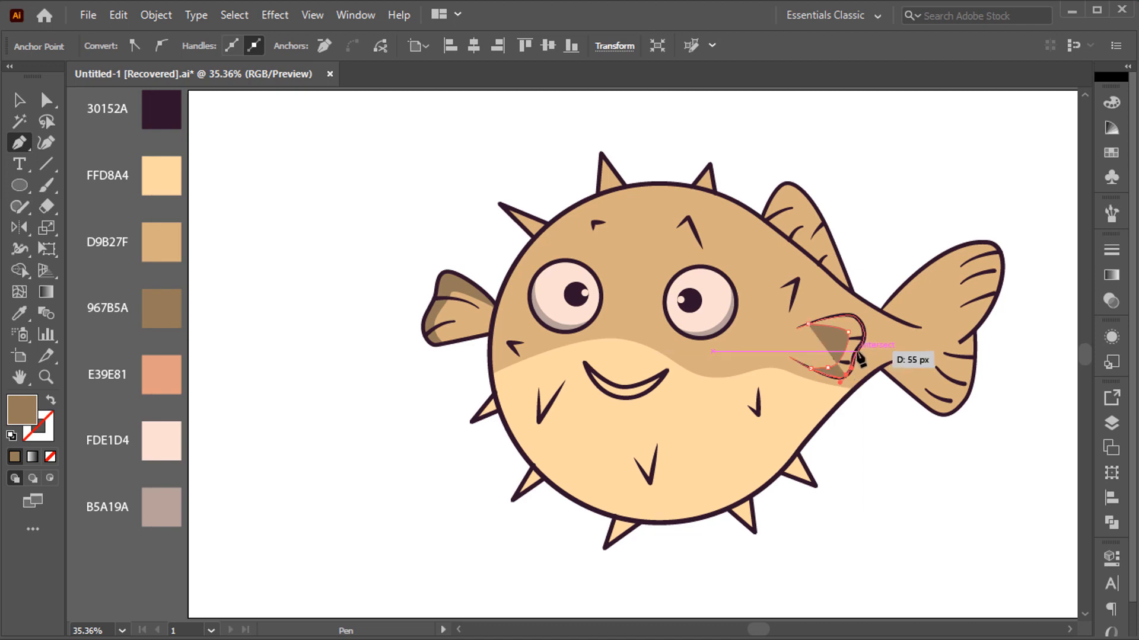
pyautogui.moveTo(859, 358); pyautogui.dragTo(816, 330)
pyautogui.hotkey('shift', 'x')
pyautogui.press('v')
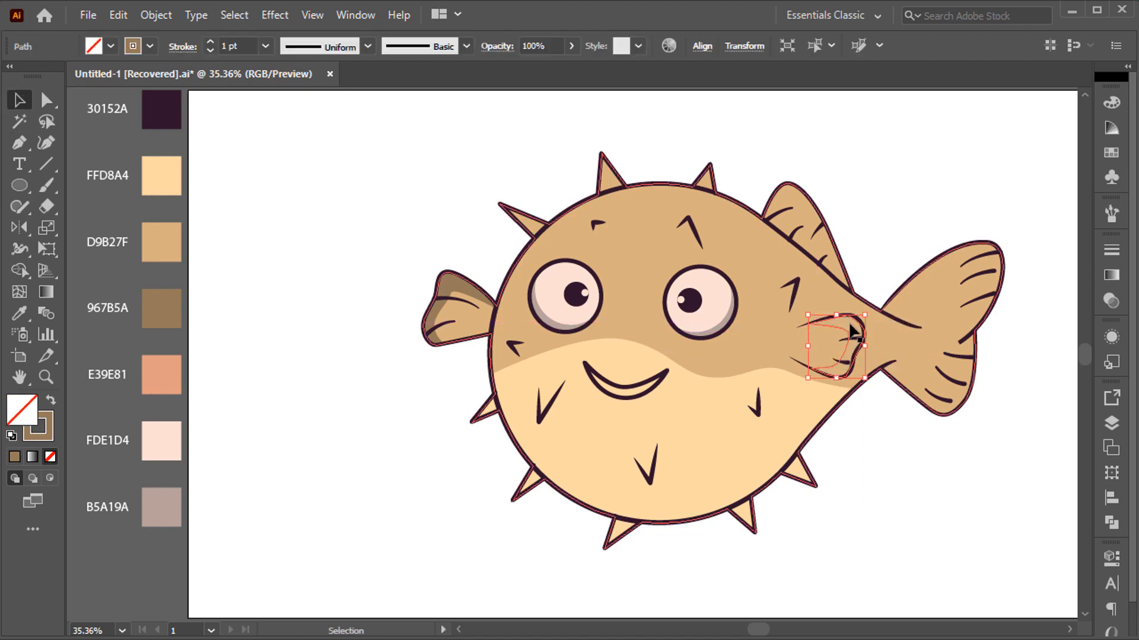
pyautogui.hotkey('shift', 'x')
# Adjust the curve at the outer tip of the right side fin's shadow with the Anchor Point tool and deselect it.
pyautogui.hotkey('shift', 'c')
pyautogui.scroll(4, 854, 332)
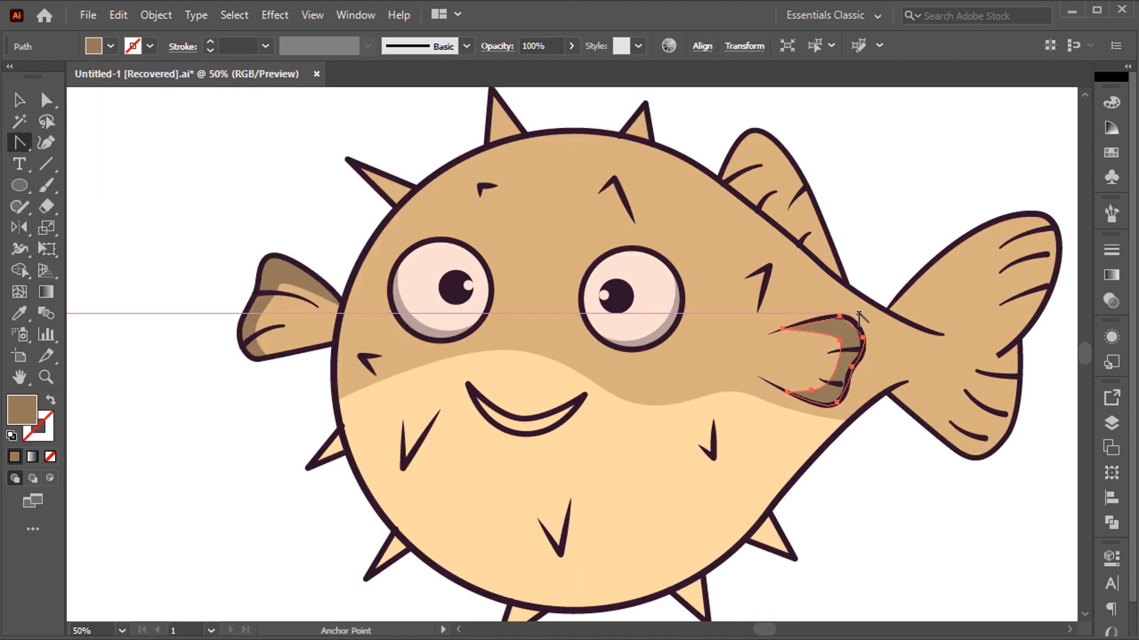
pyautogui.moveTo(850, 327); pyautogui.dragTo(855, 334)
pyautogui.hotkey('ctrl', '-')
pyautogui.hotkey('ctrl', '-')
pyautogui.hotkey('ctrl', '-')
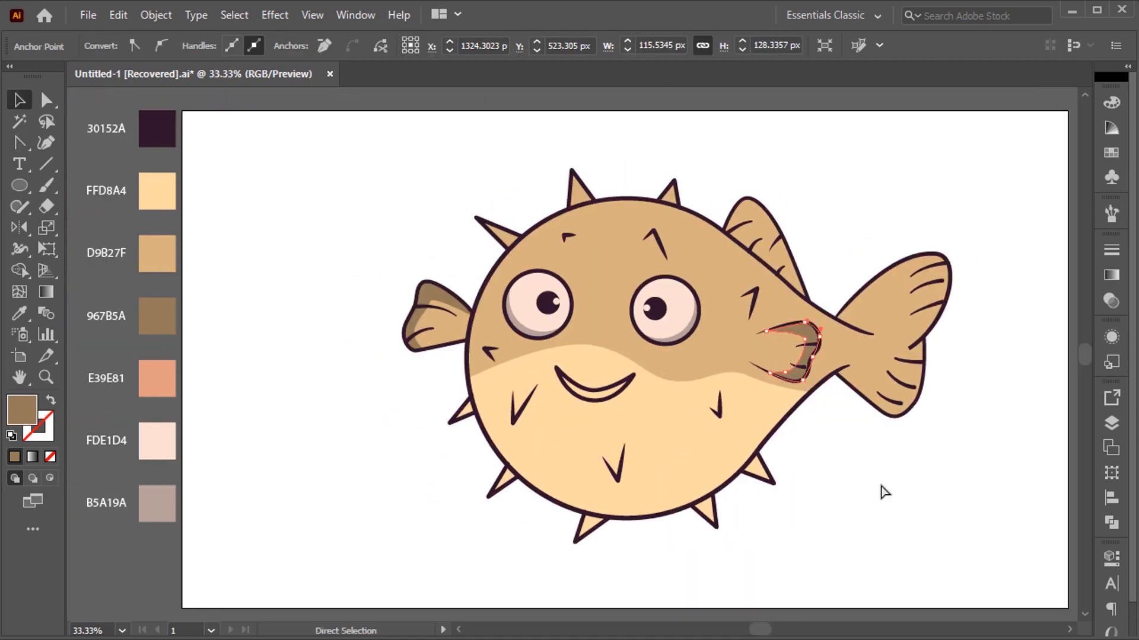
pyautogui.hotkey('ctrl', 'shift', 'a')
pyautogui.press('v')
# Draw a closed 967B5A shadow shape along the dorsal fin's outer edge with the Pen tool.
pyautogui.press('p')
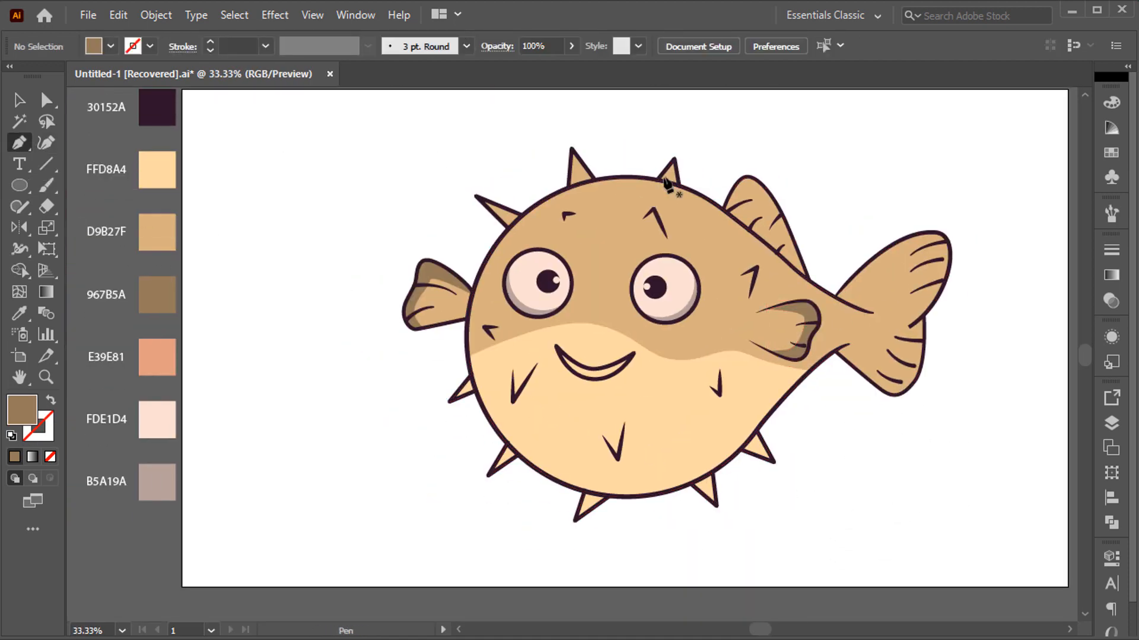
pyautogui.click(800, 255)
pyautogui.click(752, 186)
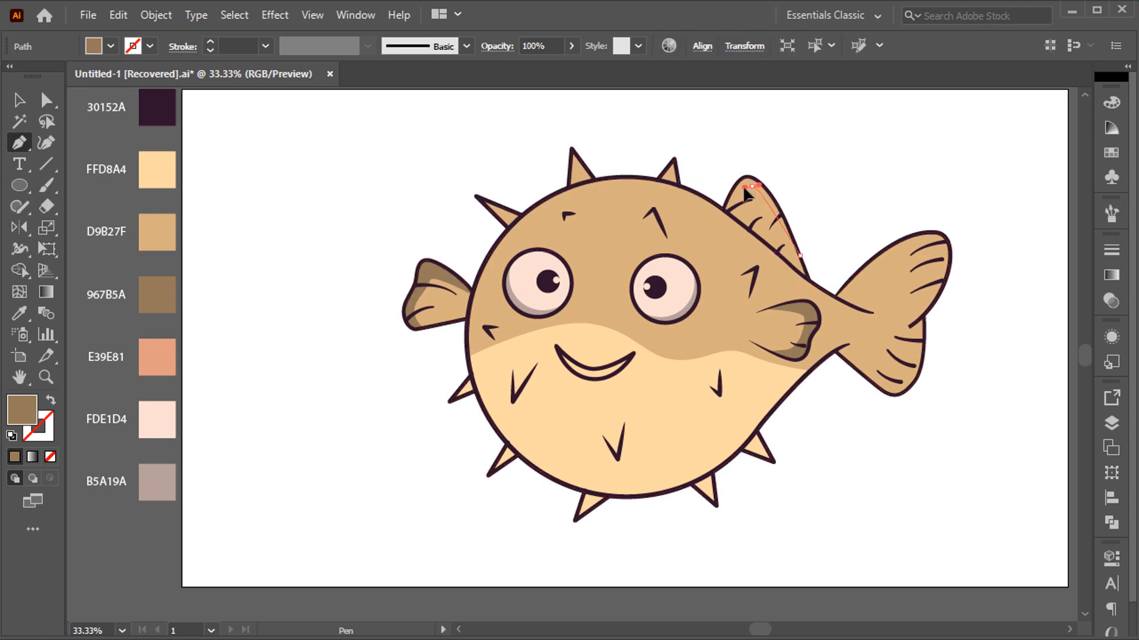
pyautogui.moveTo(726, 211); pyautogui.dragTo(733, 218)
pyautogui.hotkey('ctrl', '=')
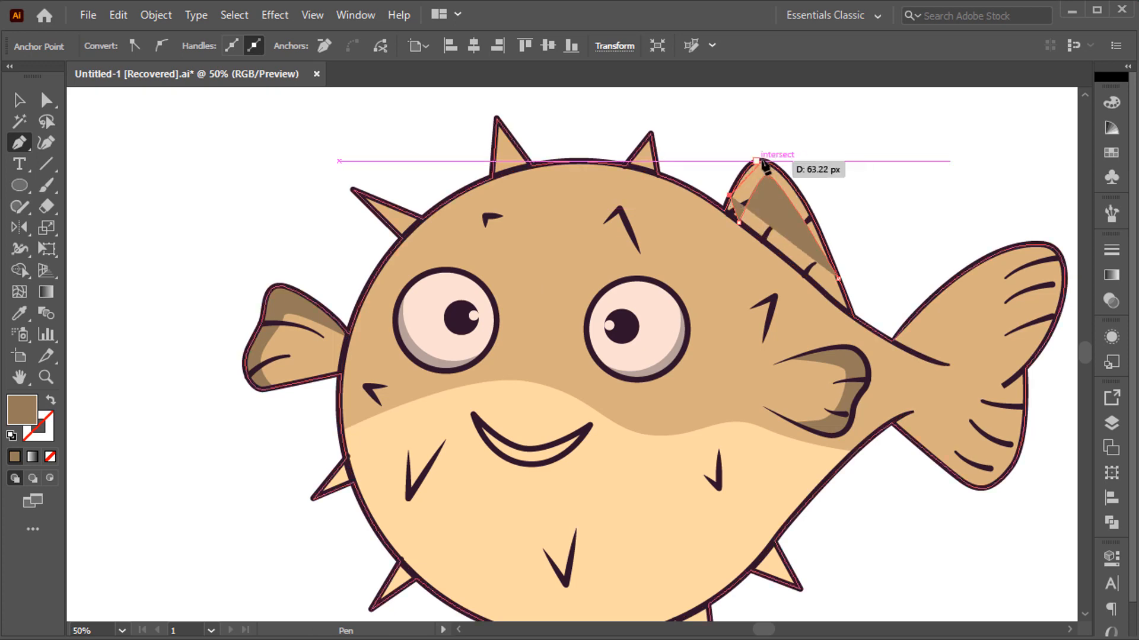
pyautogui.moveTo(765, 166); pyautogui.dragTo(762, 158)
pyautogui.moveTo(838, 279); pyautogui.dragTo(849, 322)
# Adjust the dorsal fin shadow's front corner and inner peak so it follows the fin outline.
pyautogui.press('a')
pyautogui.moveTo(727, 211)
pyautogui.mouseDown()
pyautogui.moveTo(728, 200)
pyautogui.moveTo(723, 212)
pyautogui.mouseUp()
pyautogui.press('v')
pyautogui.click(779, 177)
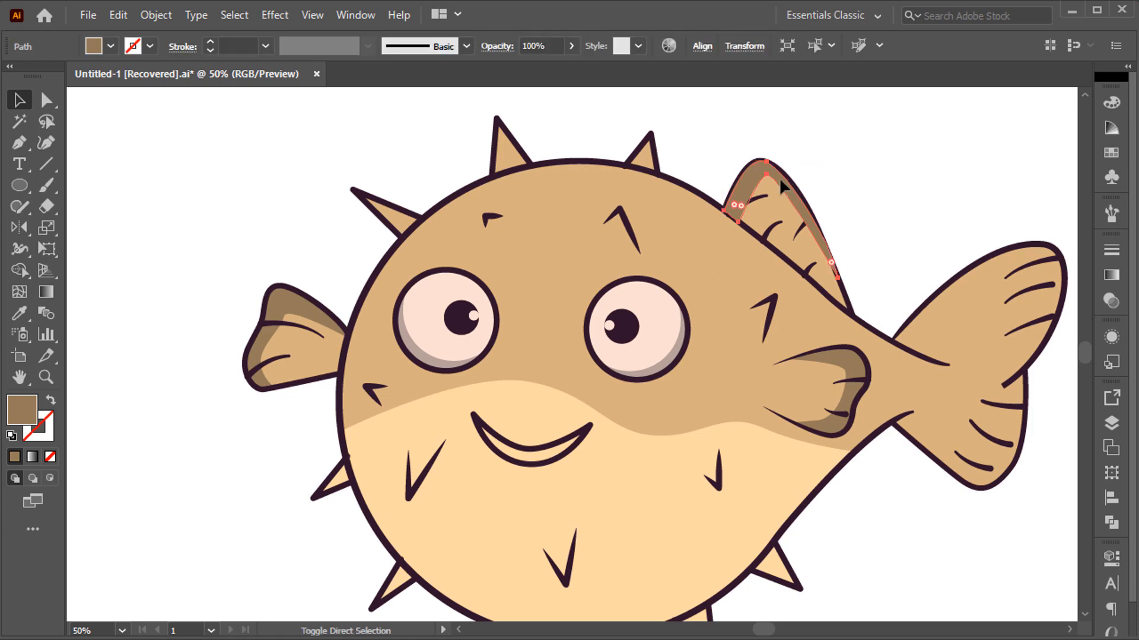
pyautogui.click(853, 192)
pyautogui.moveTo(767, 176); pyautogui.dragTo(772, 190)
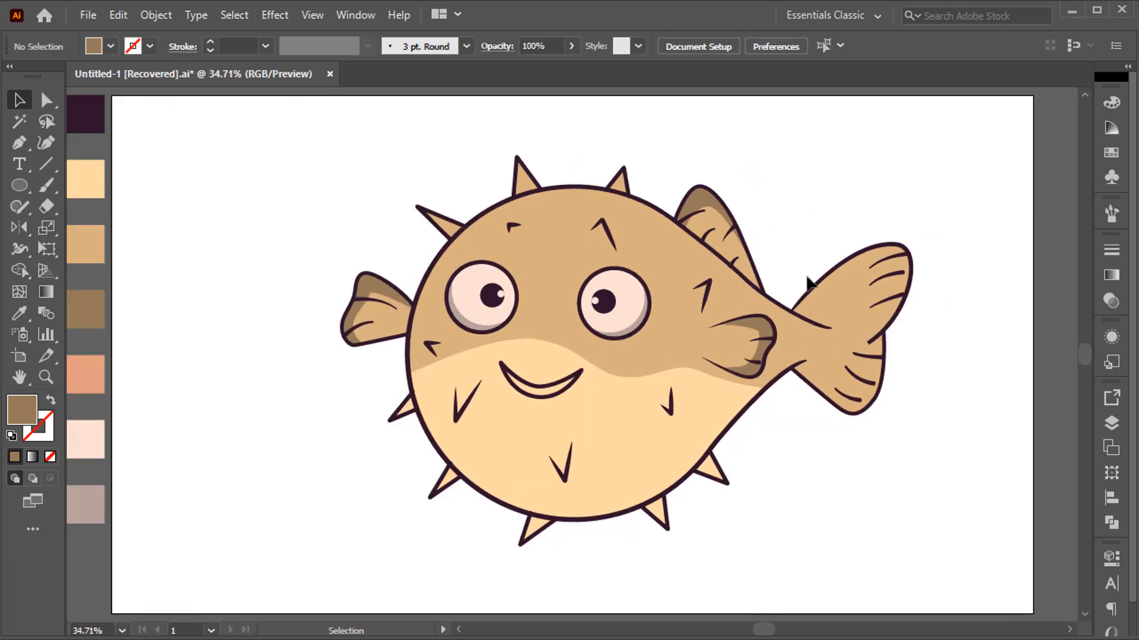
# Flip the stroke width profile of the tail's upper lobe outline along its length and deselect it.
pyautogui.click(854, 261)
pyautogui.click(182, 46)
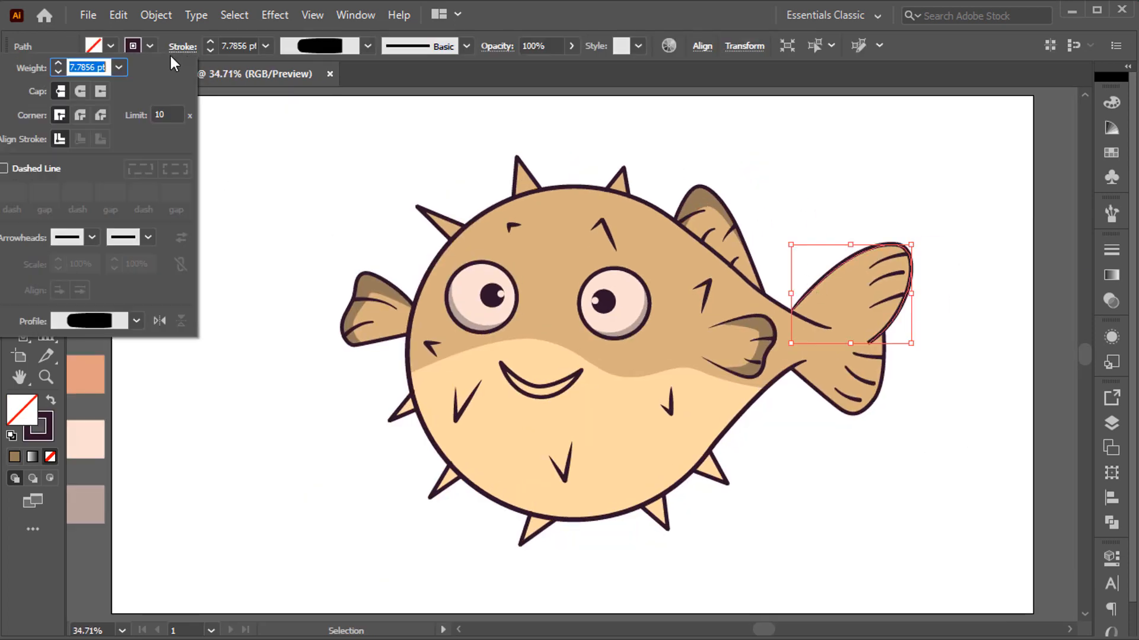
pyautogui.click(157, 324)
pyautogui.click(1004, 437)
# Swap the mouth's stroke color to its fill and offset its path by 8 px with round joins.
pyautogui.scroll(1, 555, 349)
pyautogui.click(537, 396)
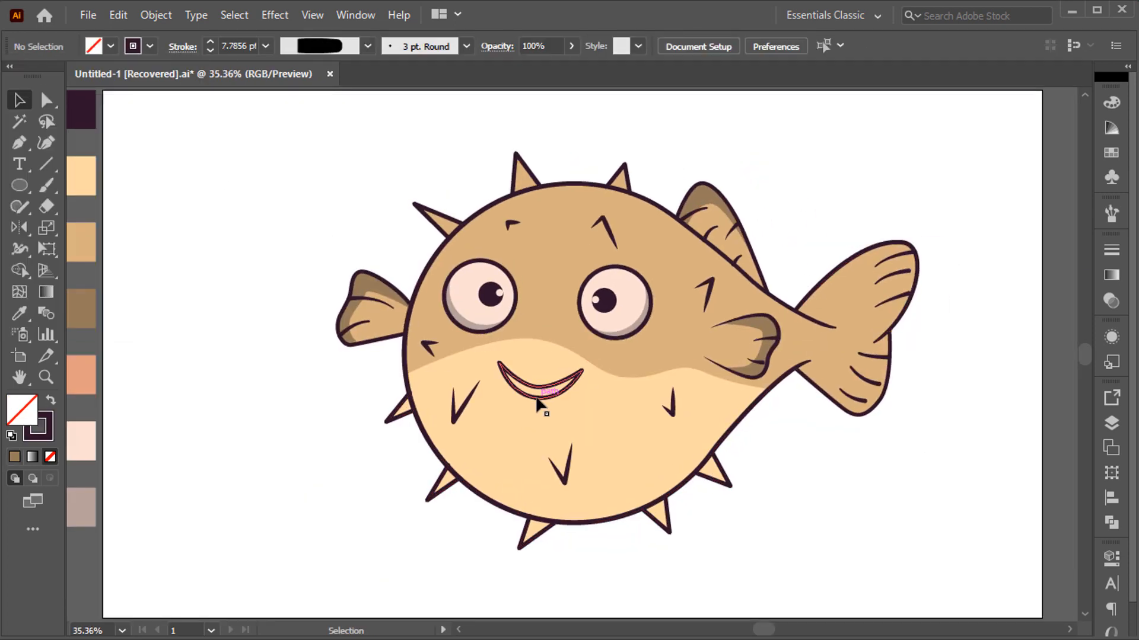
pyautogui.click(47, 406)
pyautogui.click(156, 15)
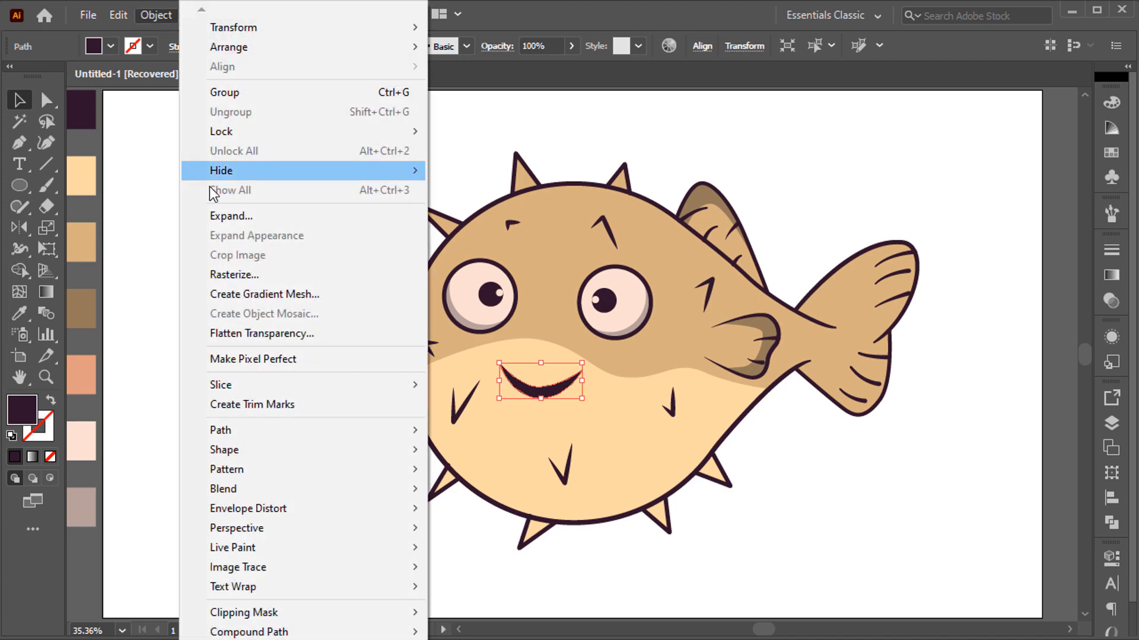
pyautogui.moveTo(355, 430)
pyautogui.click(495, 494)
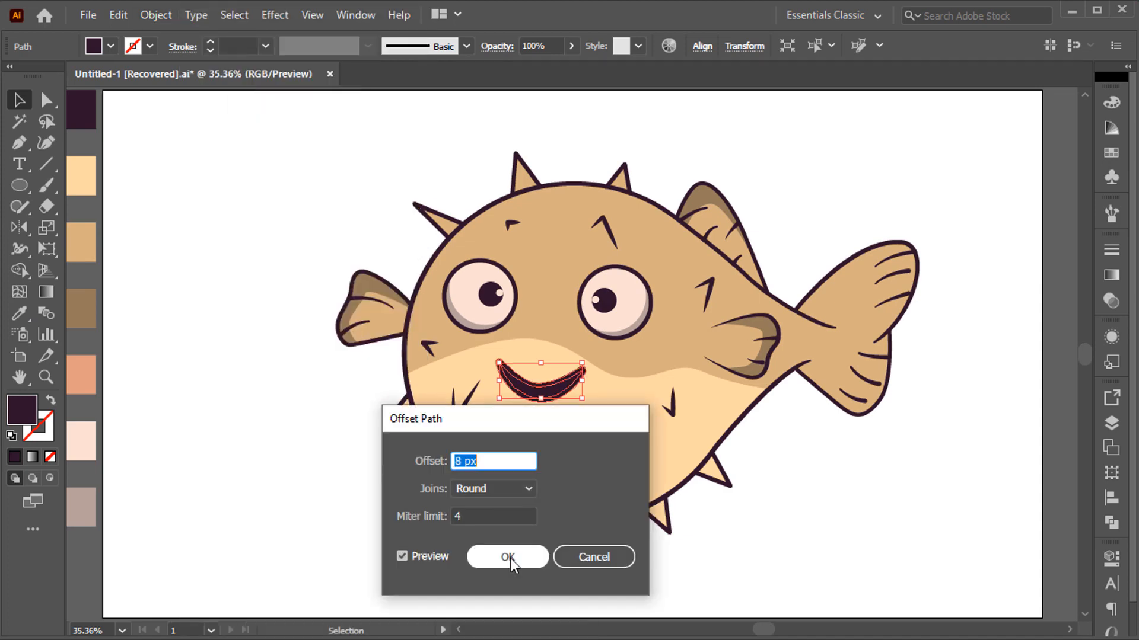
pyautogui.click(509, 556)
# Recolor the mouth's offset path by sampling the 967B5A swatch and darkening the fill to 8C7256, and deselect it.
pyautogui.press('i')
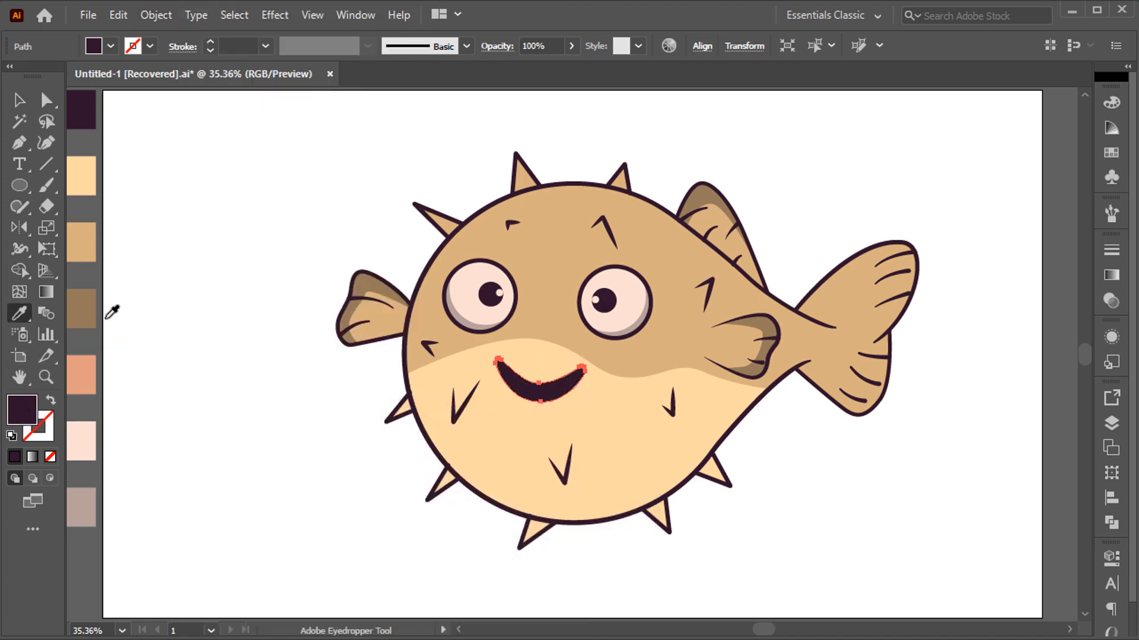
pyautogui.click(83, 302)
pyautogui.doubleClick(16, 399)
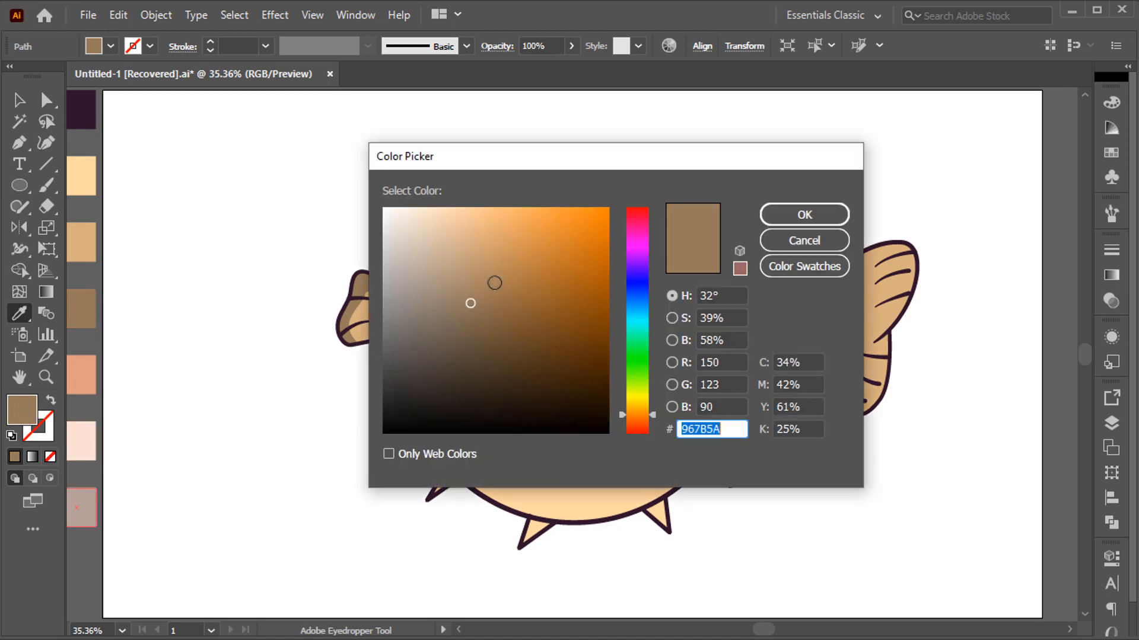
pyautogui.write('8C7256')
pyautogui.click(765, 218)
pyautogui.press('v')
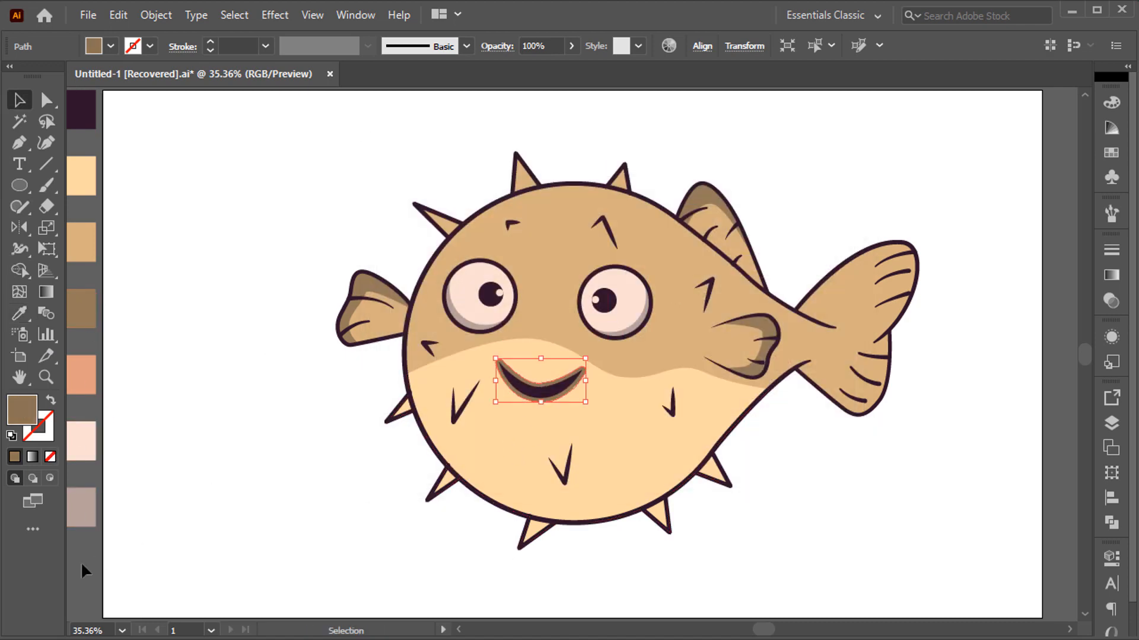
pyautogui.click(80, 561)
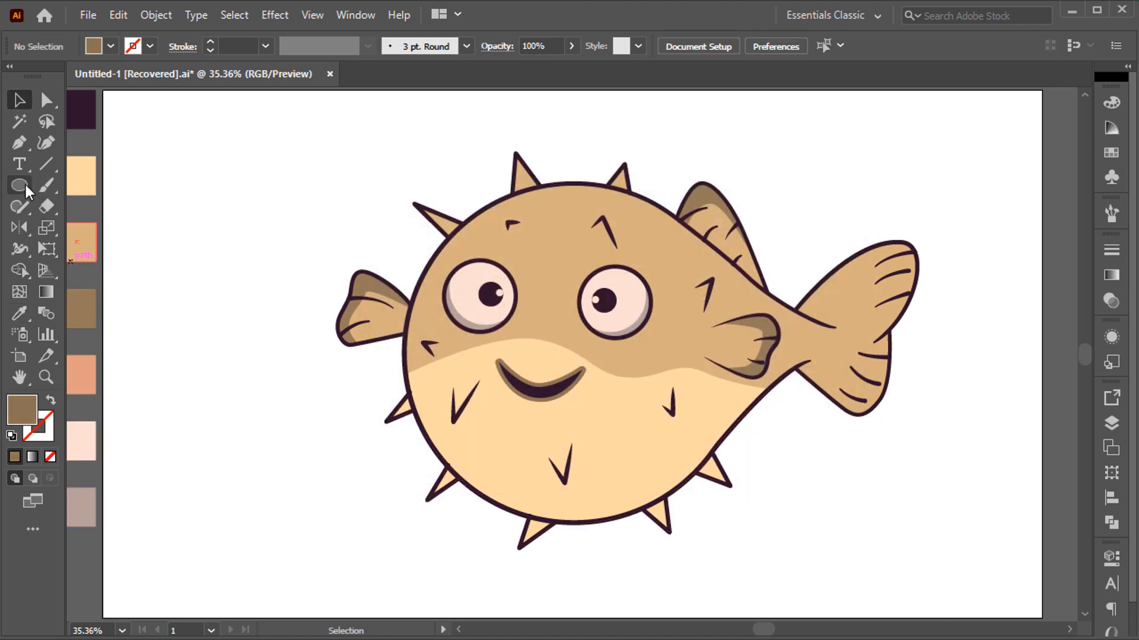
# Draw a rectangle covering the whole artboard and send it to the back behind the fish.
pyautogui.moveTo(25, 185); pyautogui.dragTo(83, 186)
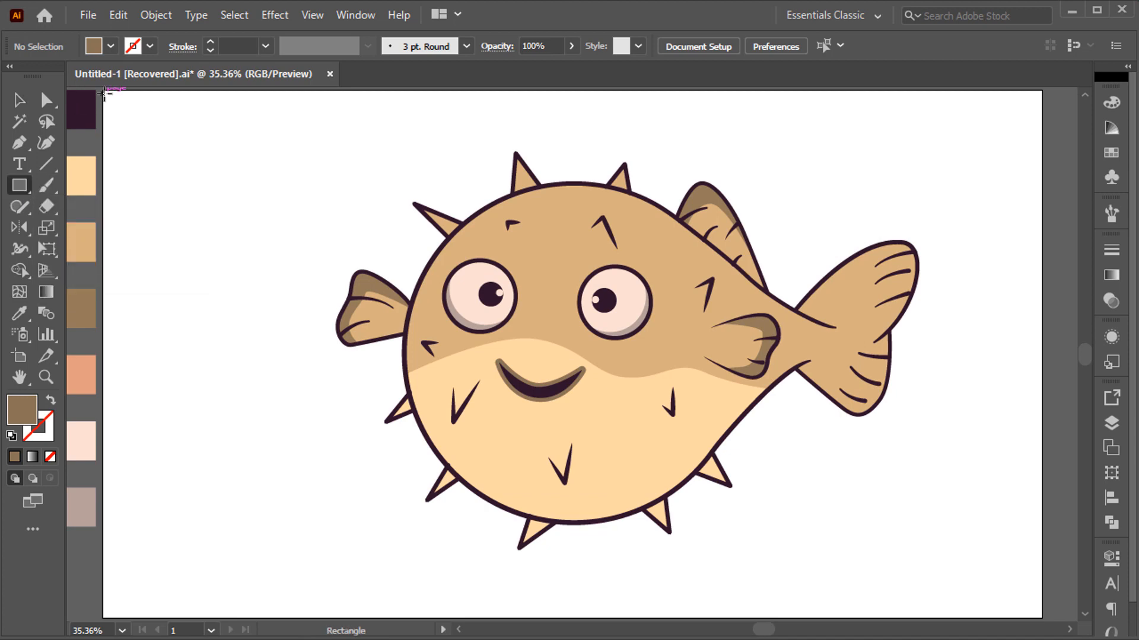
pyautogui.moveTo(103, 89); pyautogui.dragTo(1042, 619)
pyautogui.press('v')
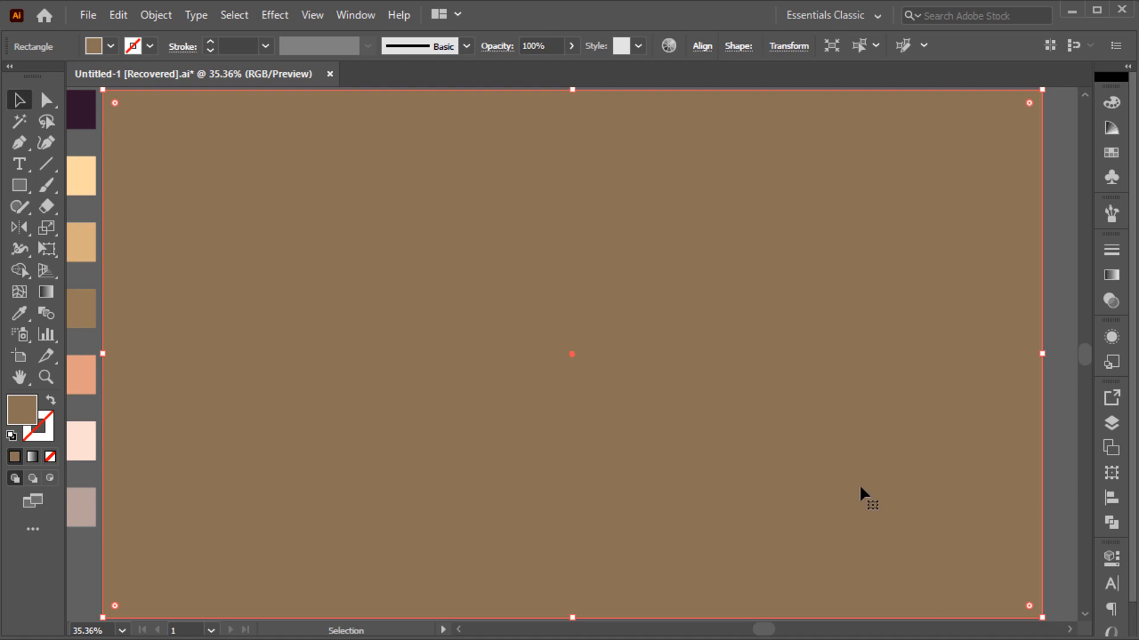
pyautogui.rightClick(709, 495)
pyautogui.moveTo(852, 553)
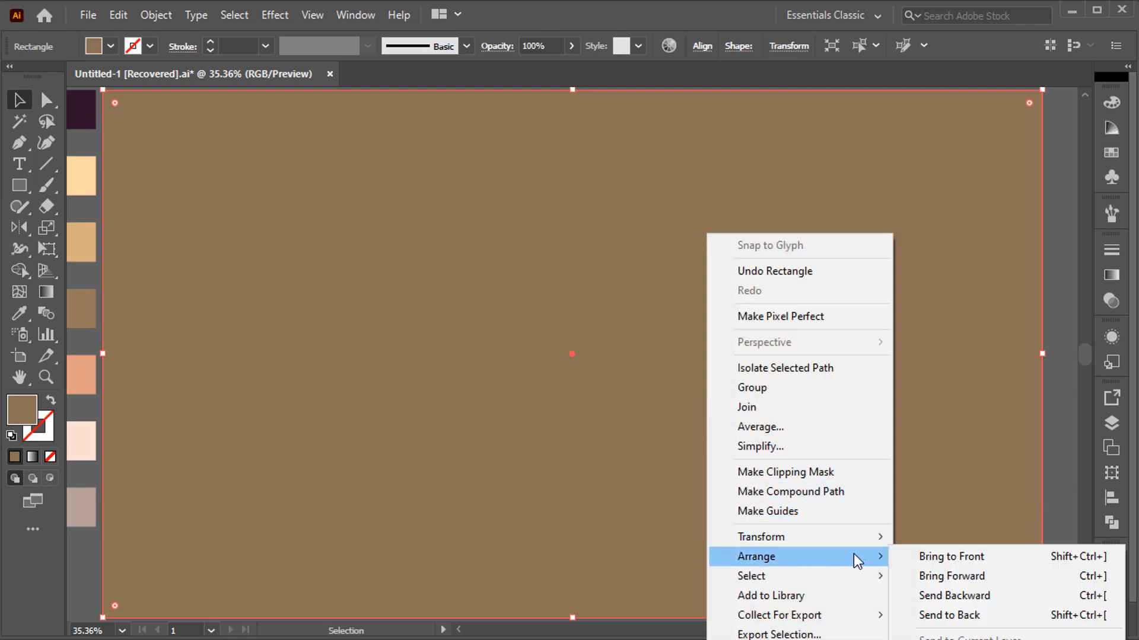
pyautogui.click(938, 607)
# Fill the background rectangle with the E39E81 swatch color and deselect it.
pyautogui.press('i')
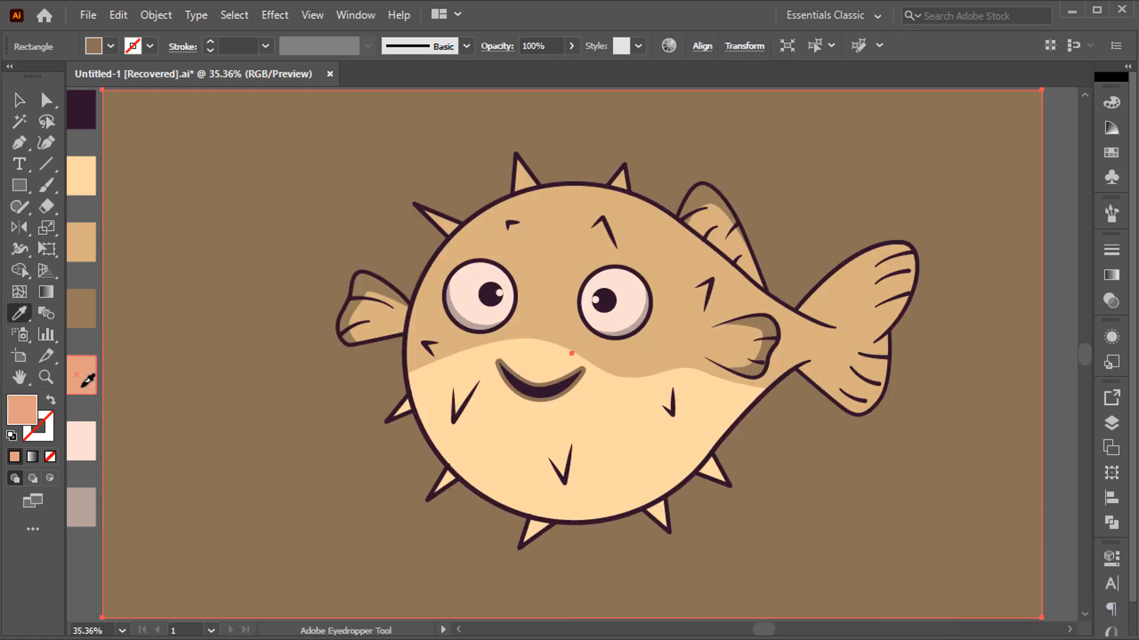
pyautogui.click(82, 387)
pyautogui.press('v')
pyautogui.click(88, 553)
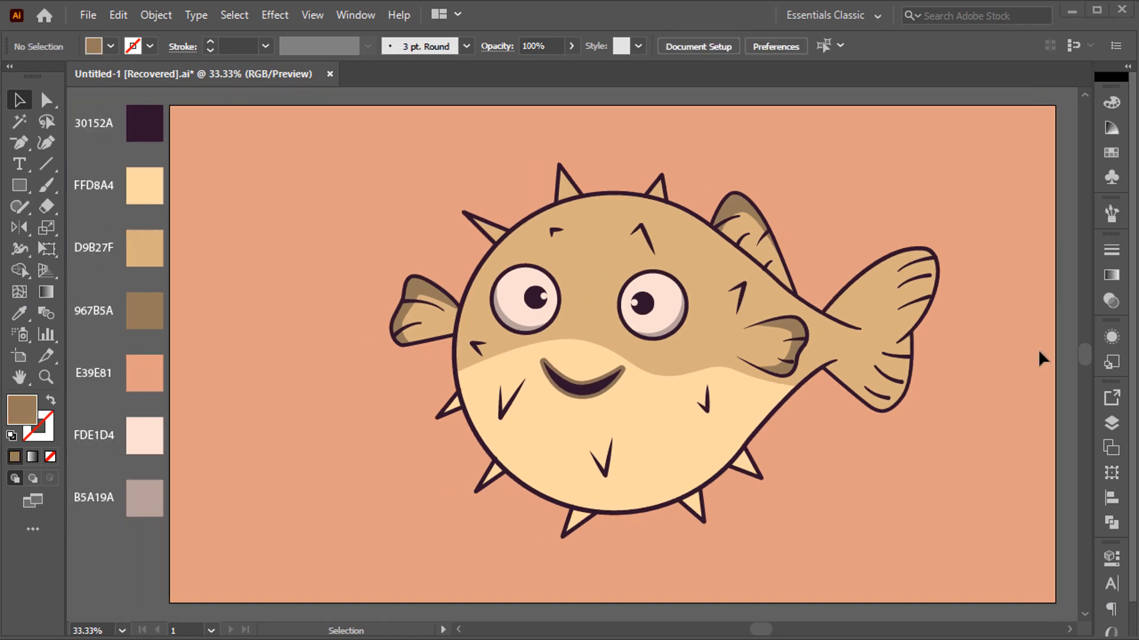
# Delete the palette swatches and their hex labels beside the artboard, and fit the artboard in the window.
pyautogui.hscroll(-1, 1041, 359)
pyautogui.click(116, 119)
pyautogui.press('Delete')
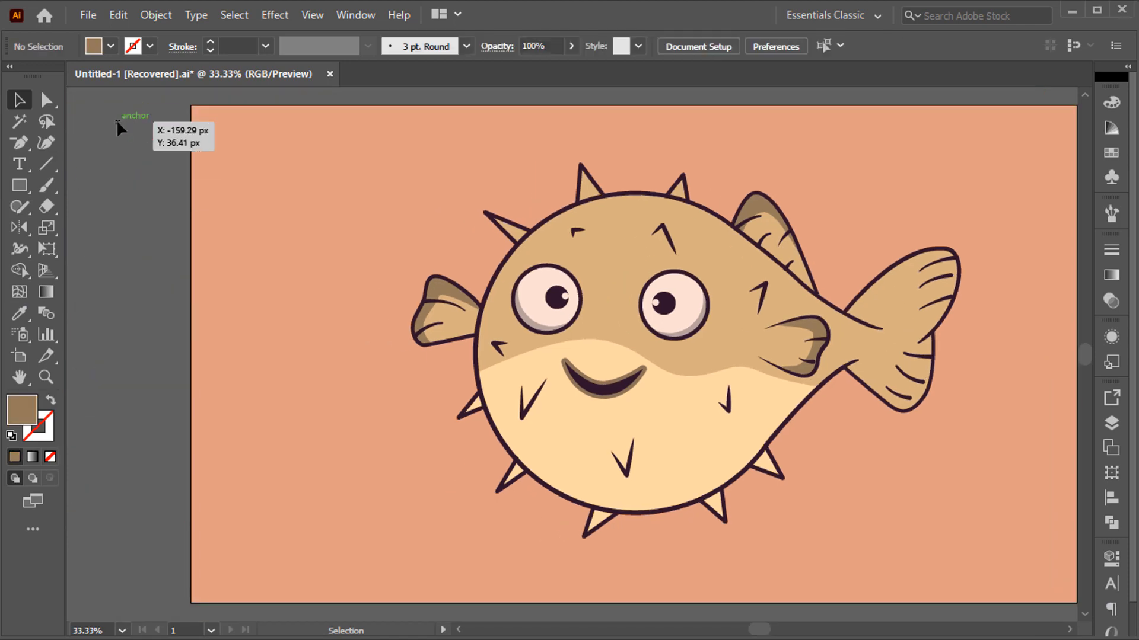
pyautogui.hotkey('ctrl', '0')
# Select the whole fish, scale it down slightly around its center and deselect it.
pyautogui.moveTo(86, 180); pyautogui.dragTo(945, 558)
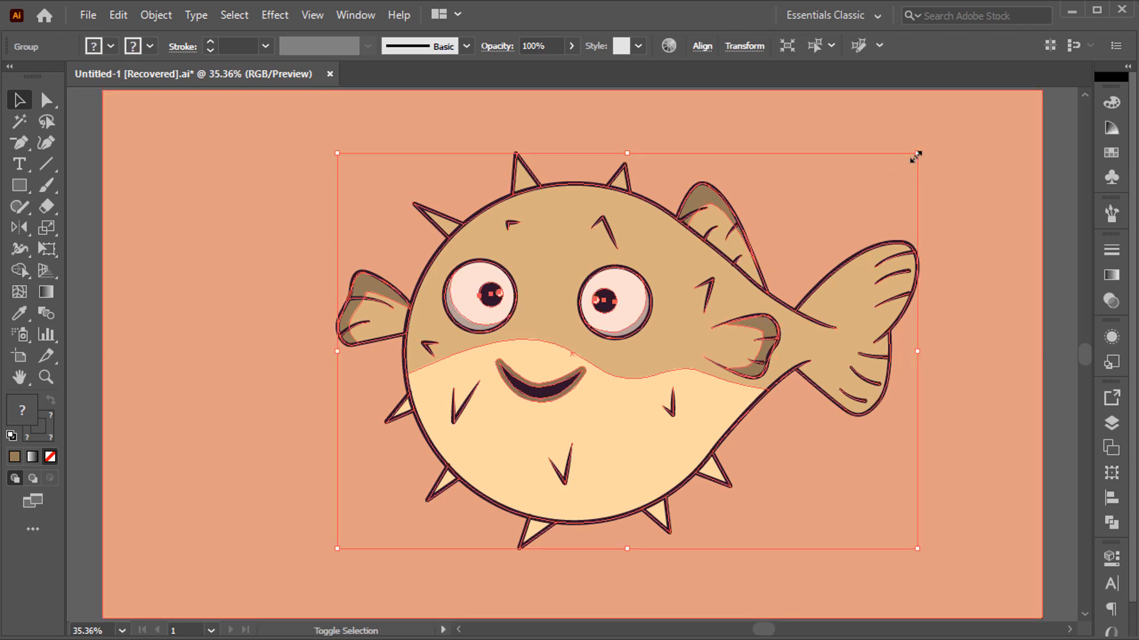
pyautogui.moveTo(916, 156); pyautogui.dragTo(902, 162)
pyautogui.click(1017, 217)
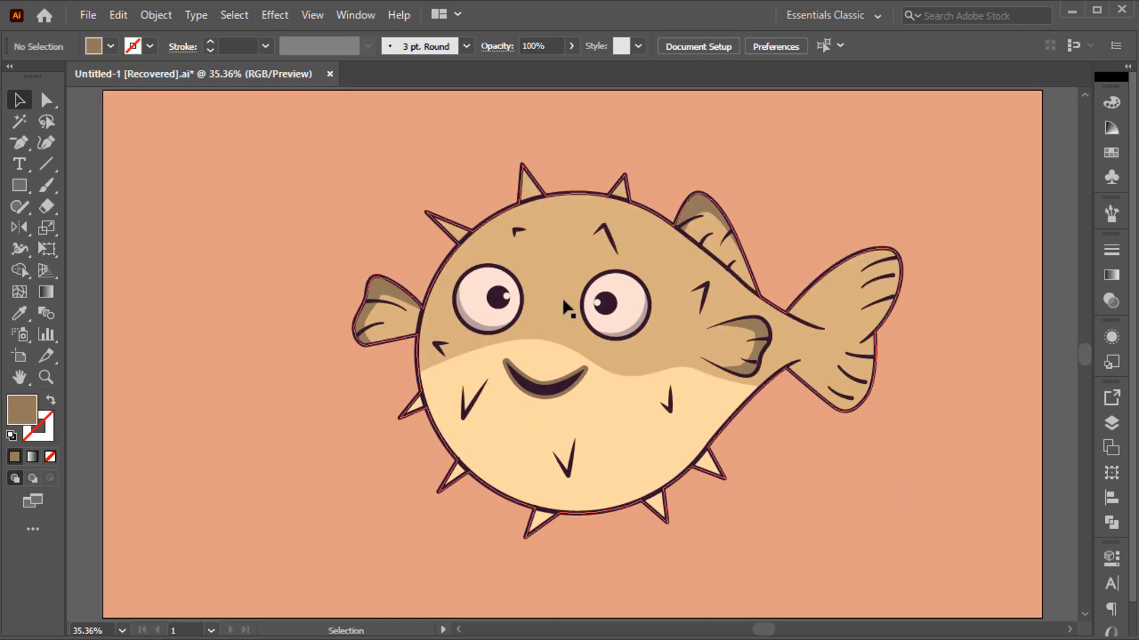
# Draw a large circle over the fish's body and fill it with a darker shade of the E39E81 background color.
pyautogui.press('l')
pyautogui.moveTo(551, 322); pyautogui.dragTo(777, 494)
pyautogui.press('i')
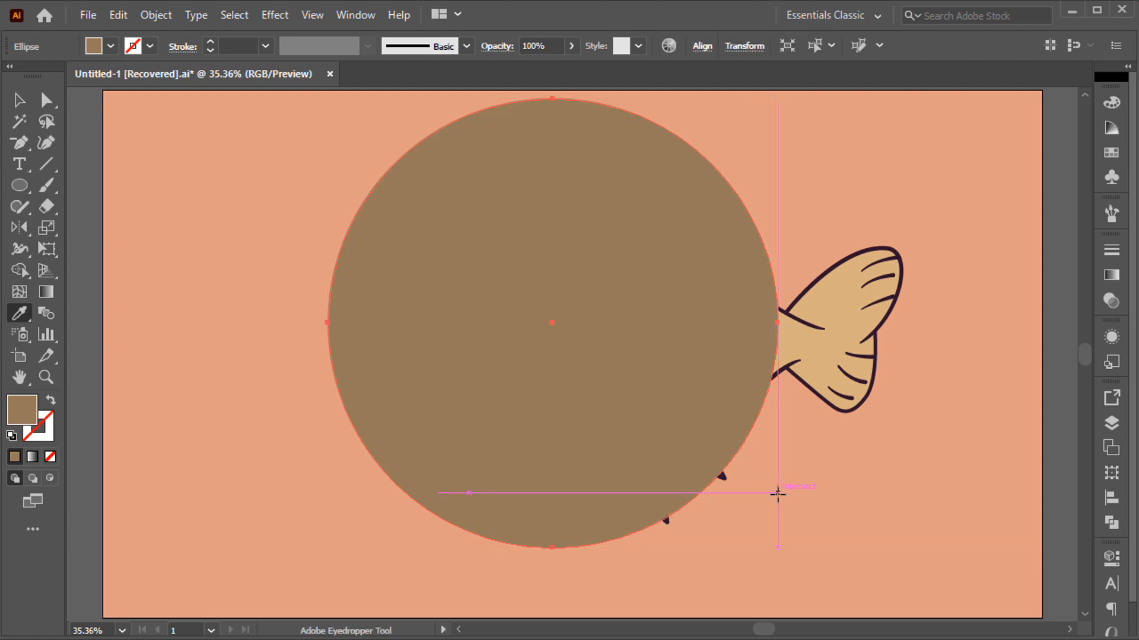
pyautogui.click(803, 254)
pyautogui.press('v')
pyautogui.doubleClick(28, 418)
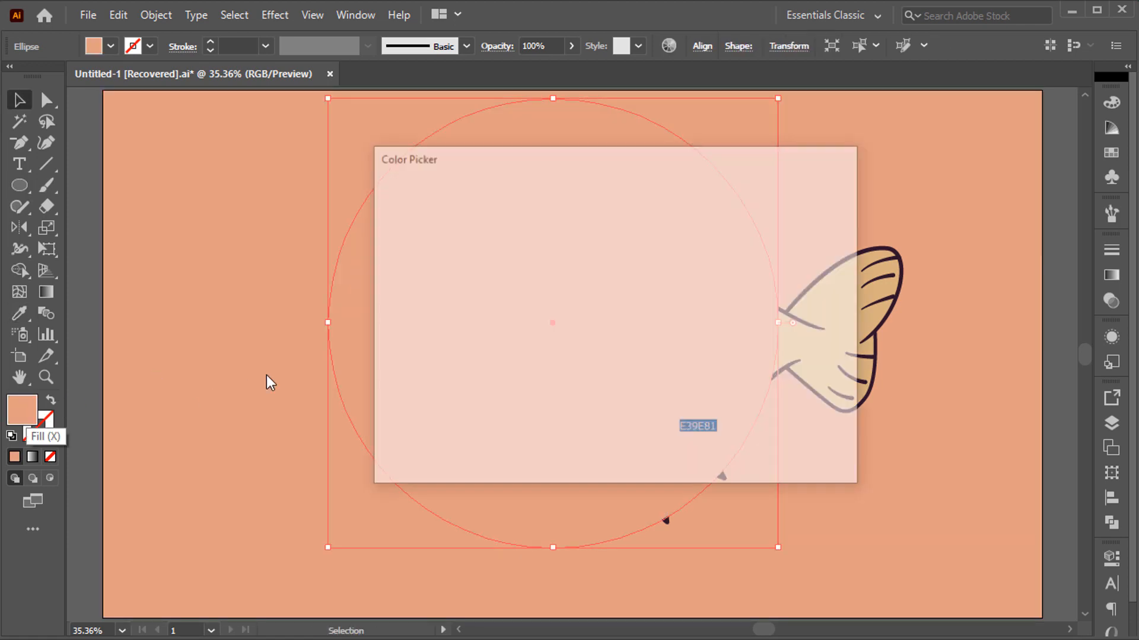
pyautogui.moveTo(480, 238); pyautogui.dragTo(484, 253)
pyautogui.click(773, 222)
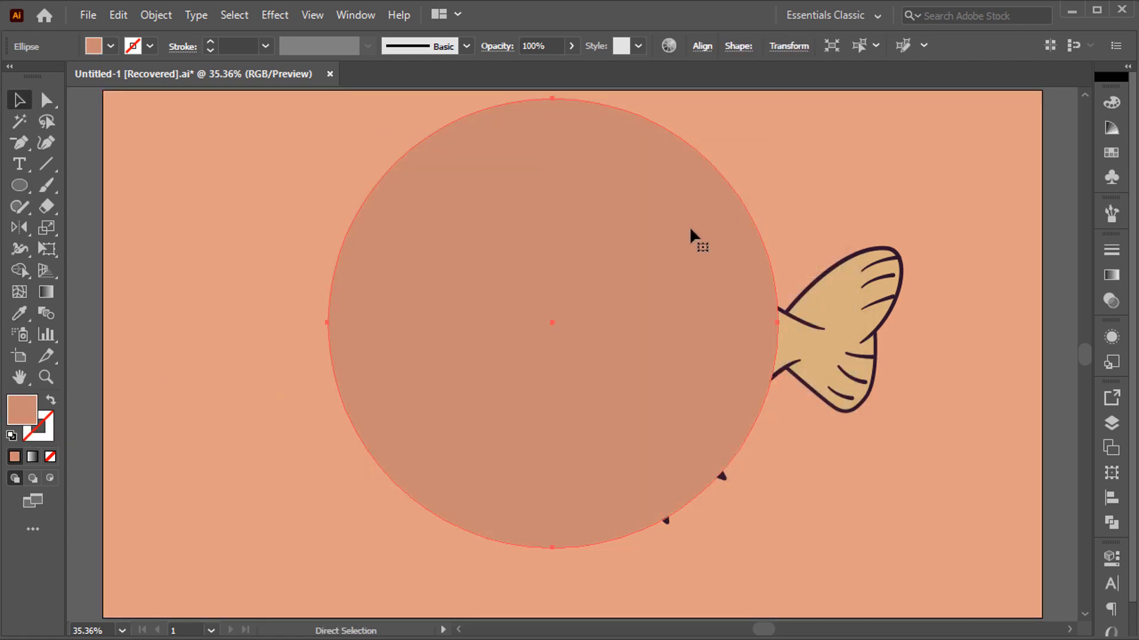
# Arrange the large circle behind the fish but above the background, and center it on the artboard.
pyautogui.hotkey('ctrl', 'shift', '[')
pyautogui.click(1021, 356)
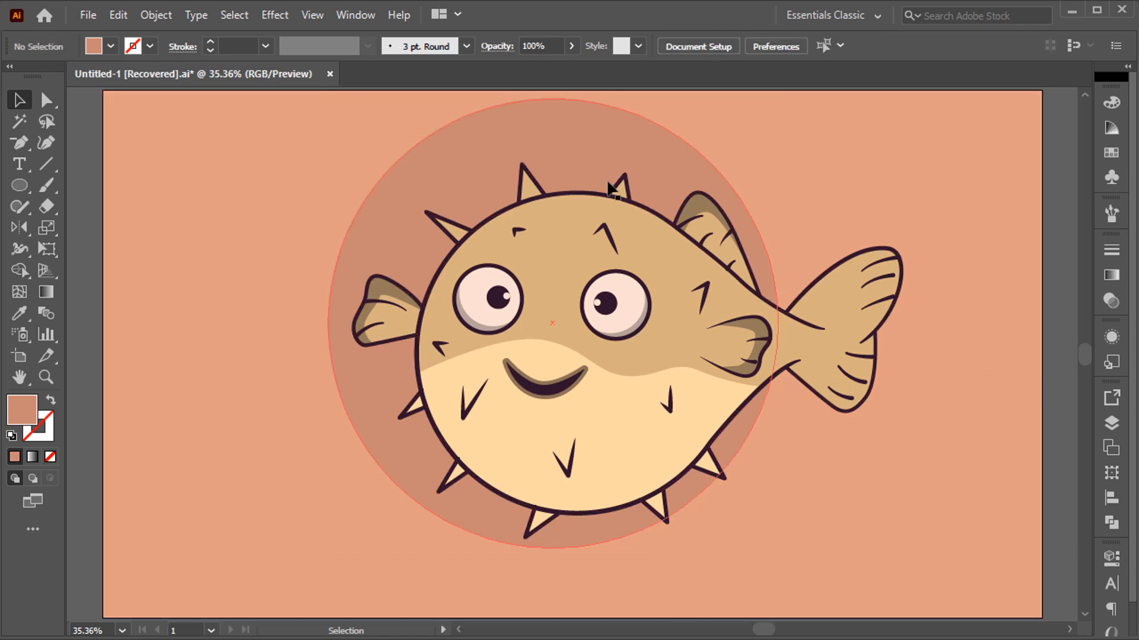
pyautogui.moveTo(574, 152); pyautogui.dragTo(594, 160)
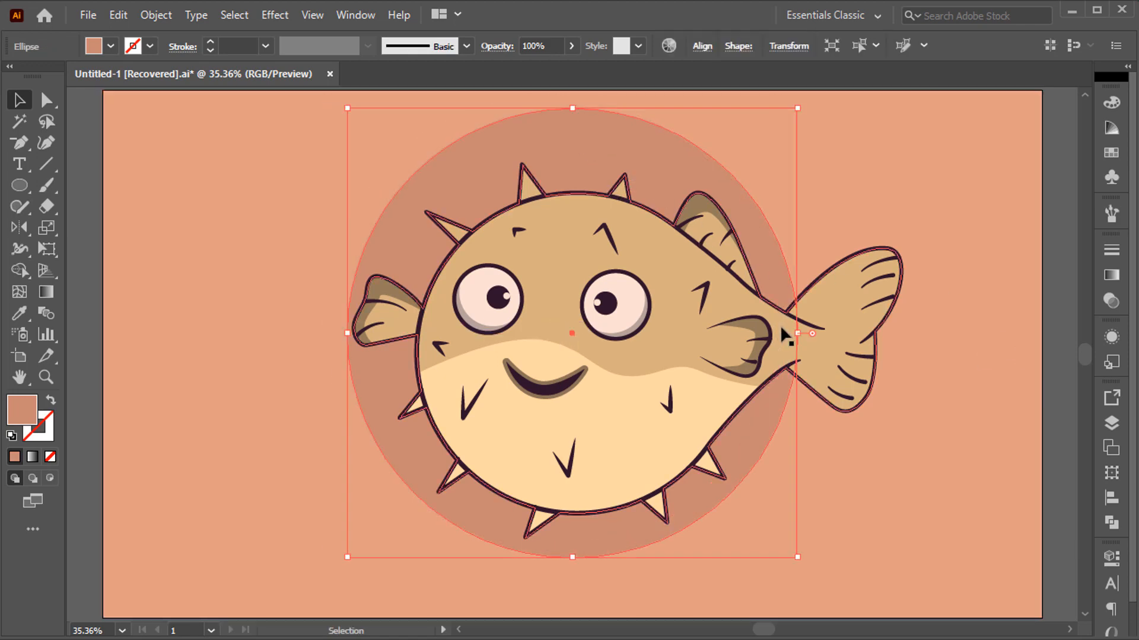
pyautogui.click(1047, 351)
# Draw a small bubble circle above the front fin and fill it with E5AC9C.
pyautogui.press('l')
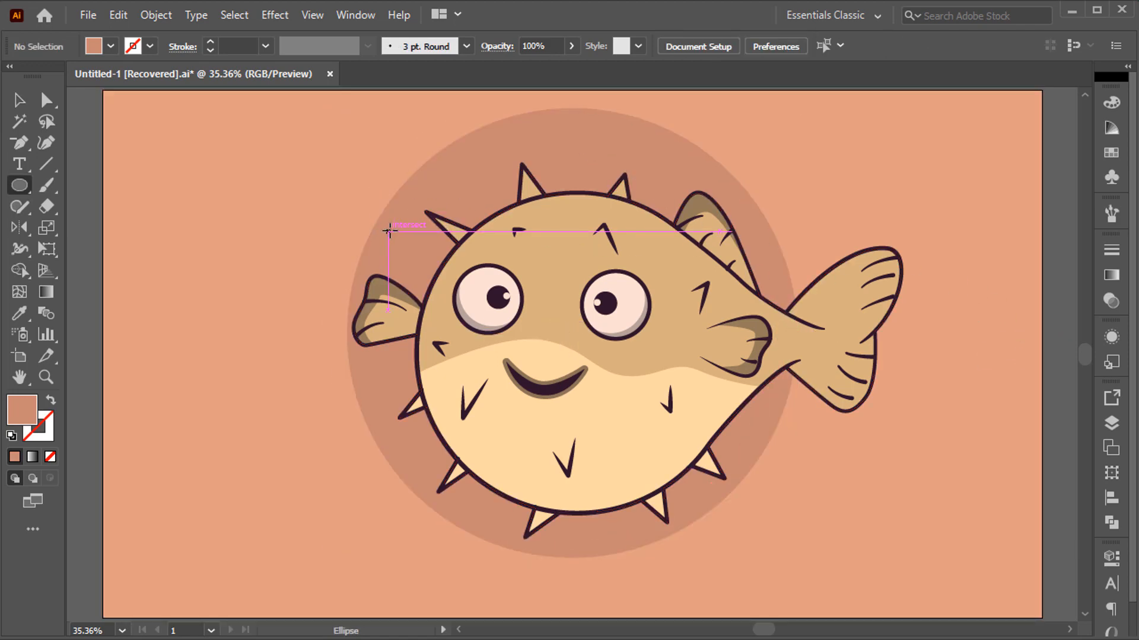
pyautogui.moveTo(403, 239)
pyautogui.mouseDown()
pyautogui.moveTo(465, 246)
pyautogui.moveTo(457, 235)
pyautogui.mouseUp()
pyautogui.press('i')
pyautogui.doubleClick(22, 415)
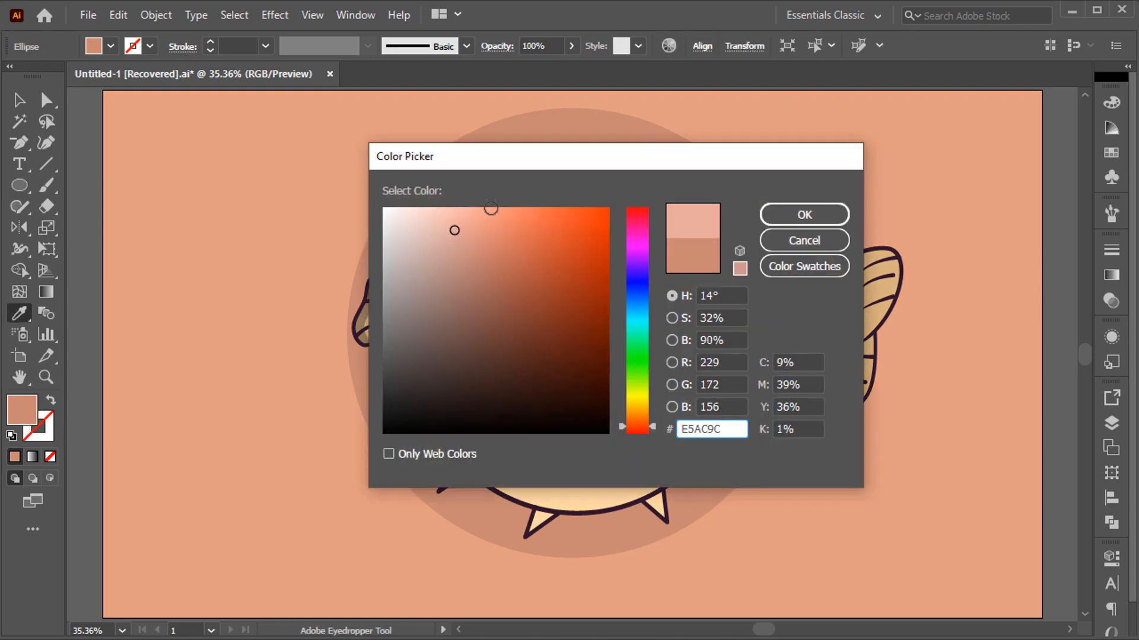
pyautogui.click(804, 215)
pyautogui.press('v')
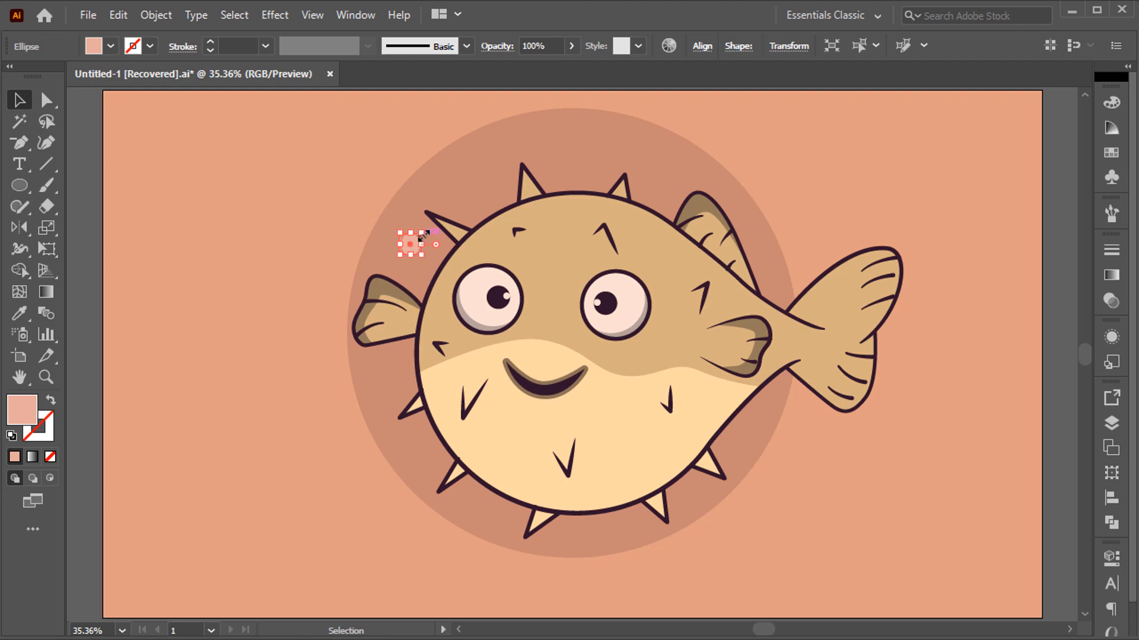
# Duplicate the small bubble up and away from the fish into two progressively larger bubbles.
pyautogui.scroll(2, 417, 239)
pyautogui.moveTo(419, 237); pyautogui.dragTo(314, 155)
pyautogui.scroll(-2, 355, 192)
pyautogui.scroll(1, 208, 233)
pyautogui.click(102, 304)
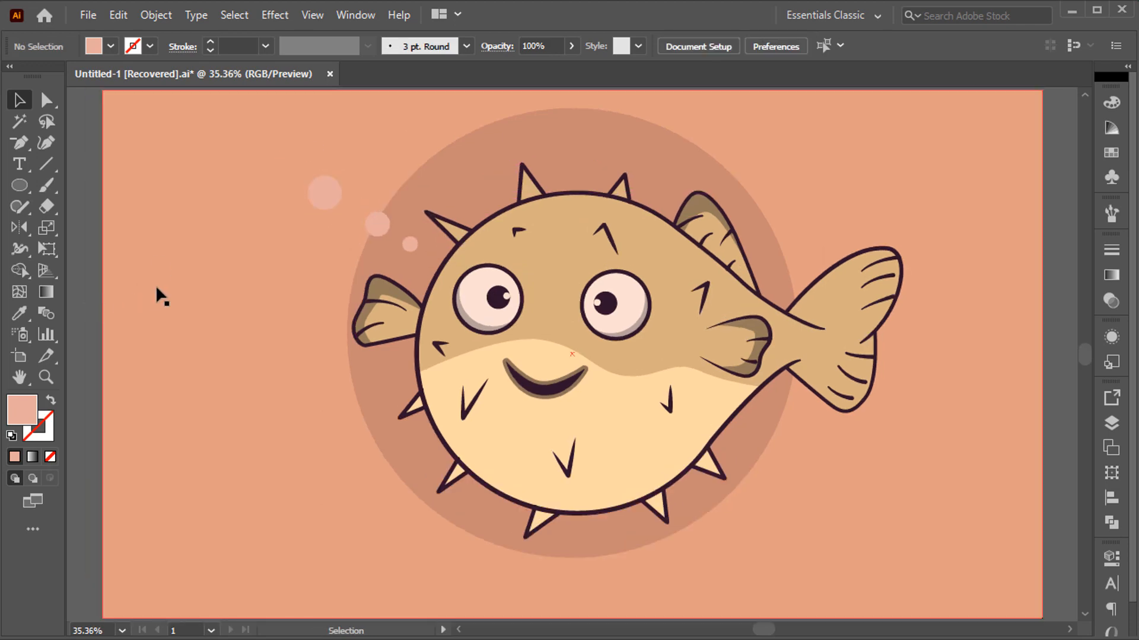
# Copy the medium bubble above the dorsal fin and below the belly, the small one near the lower spines, and move the largest above the head.
pyautogui.moveTo(376, 228); pyautogui.dragTo(605, 537)
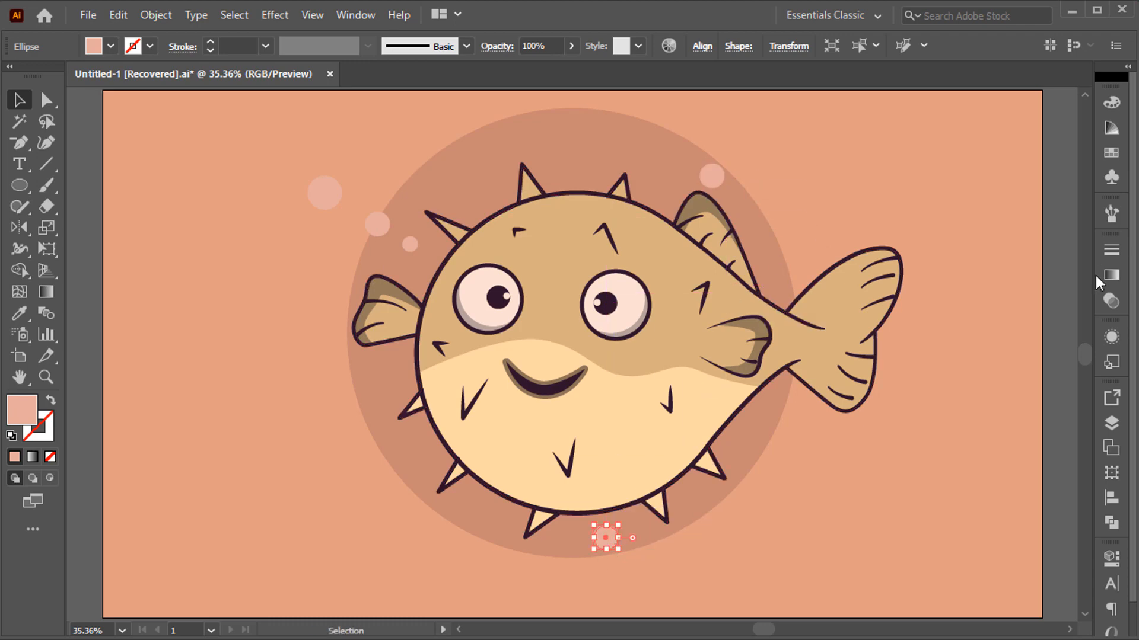
pyautogui.click(1027, 379)
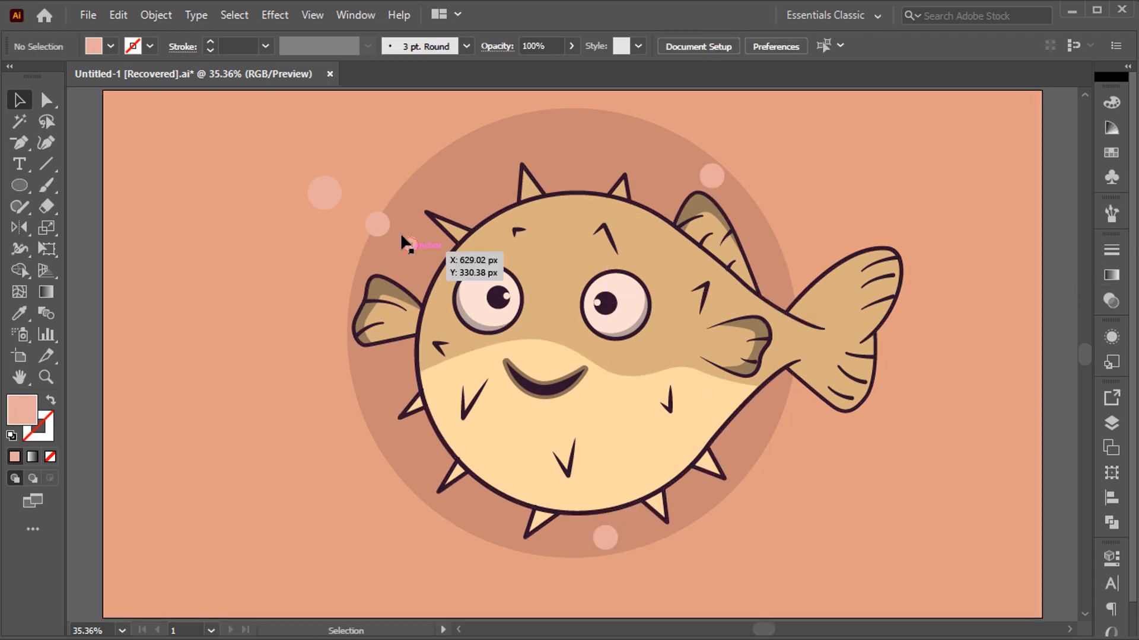
pyautogui.moveTo(407, 243); pyautogui.dragTo(403, 458)
pyautogui.moveTo(330, 190); pyautogui.dragTo(515, 128)
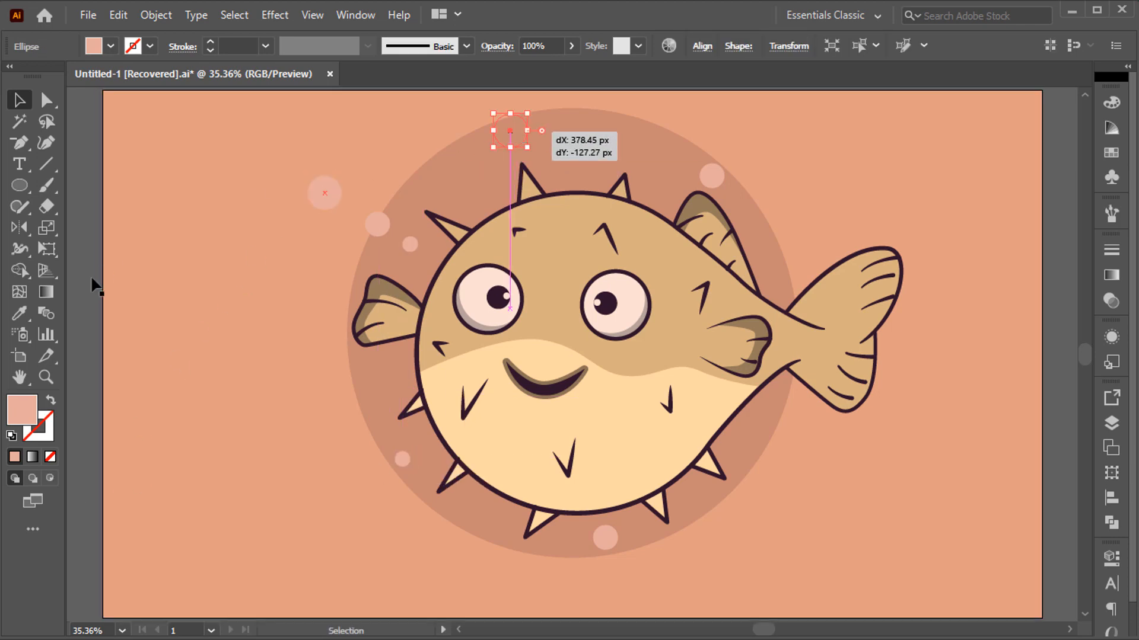
pyautogui.click(90, 279)
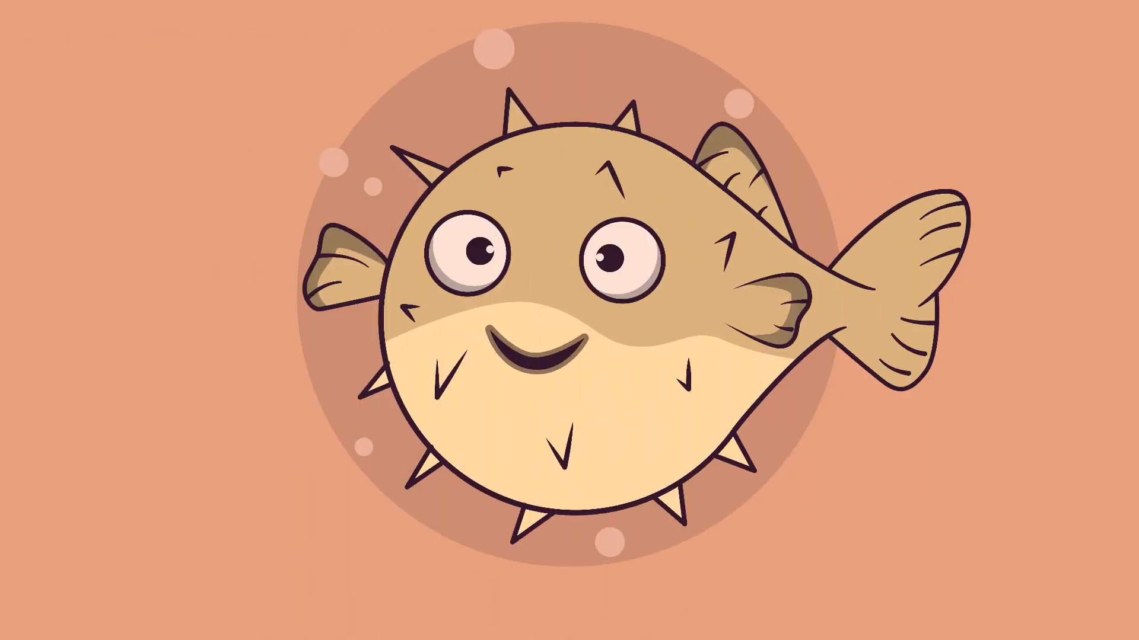